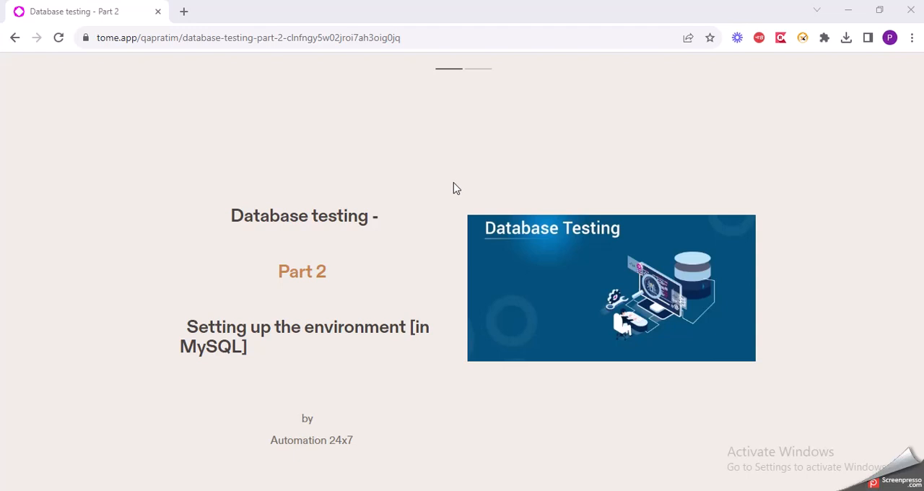
Review the setup instructions on the Steps to follow slide, then open the MySQL downloads link and go to MySQL Installer for Windows
{"action": "left_click", "coordinate": [471, 69]}
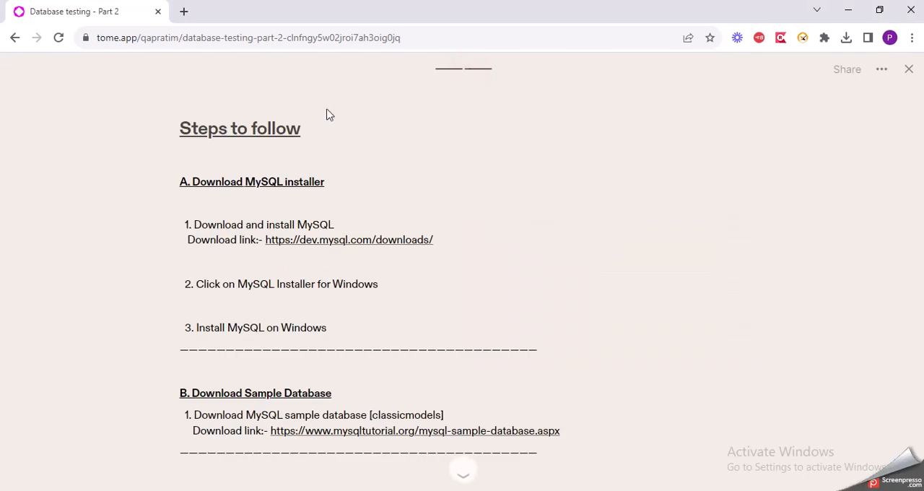
{"action": "scroll", "coordinate": [355, 274], "scroll_direction": "down", "scroll_amount": 4}
{"action": "scroll", "coordinate": [359, 280], "scroll_direction": "up", "scroll_amount": 4}
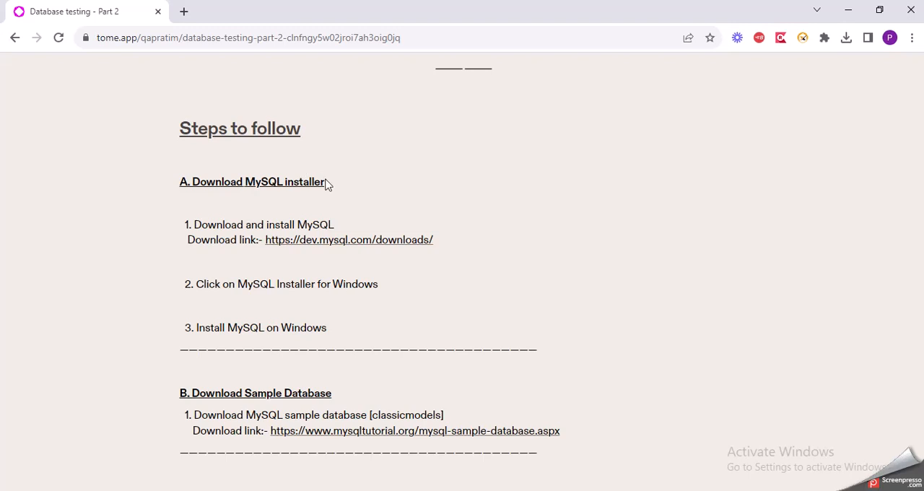
{"action": "scroll", "coordinate": [326, 183], "scroll_direction": "down", "scroll_amount": 2}
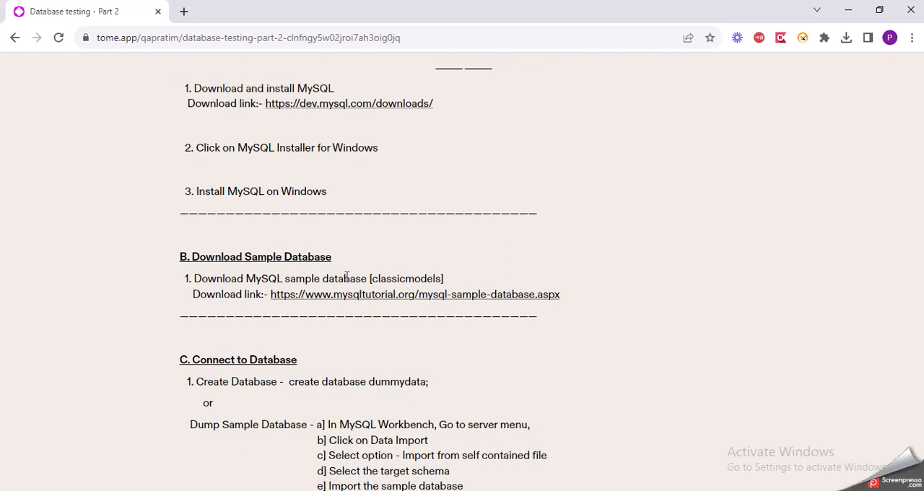
{"action": "scroll", "coordinate": [346, 277], "scroll_direction": "down", "scroll_amount": 2}
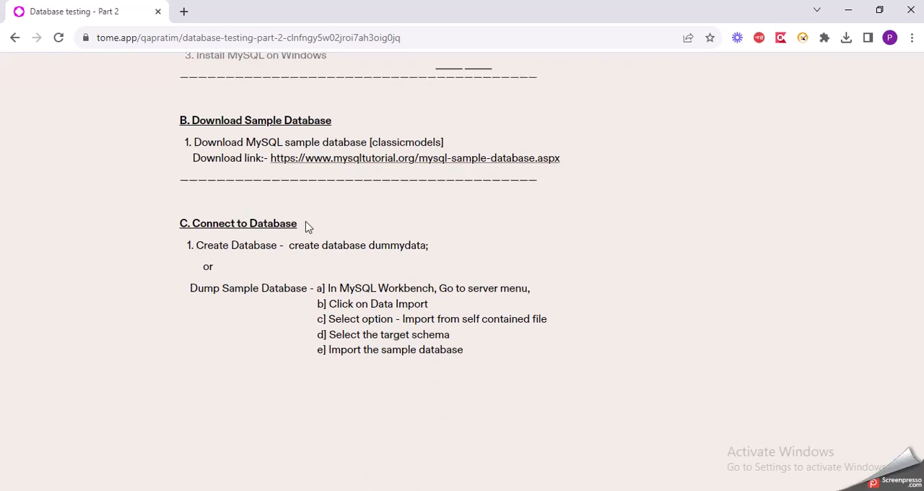
{"action": "scroll", "coordinate": [306, 226], "scroll_direction": "up", "scroll_amount": 4}
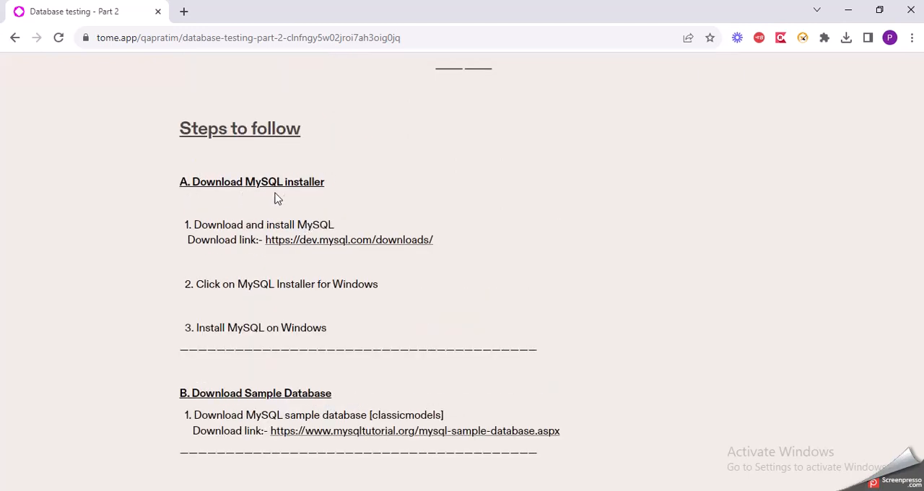
{"action": "left_click", "coordinate": [340, 243]}
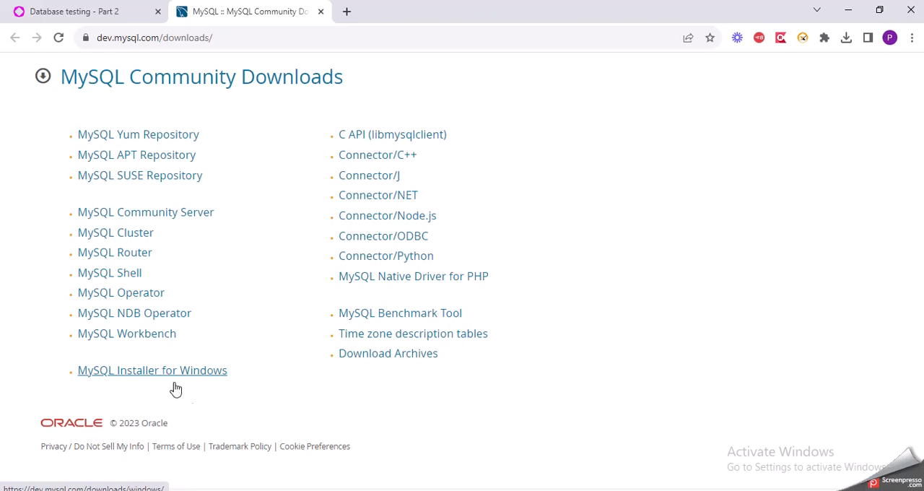
{"action": "left_click", "coordinate": [220, 376]}
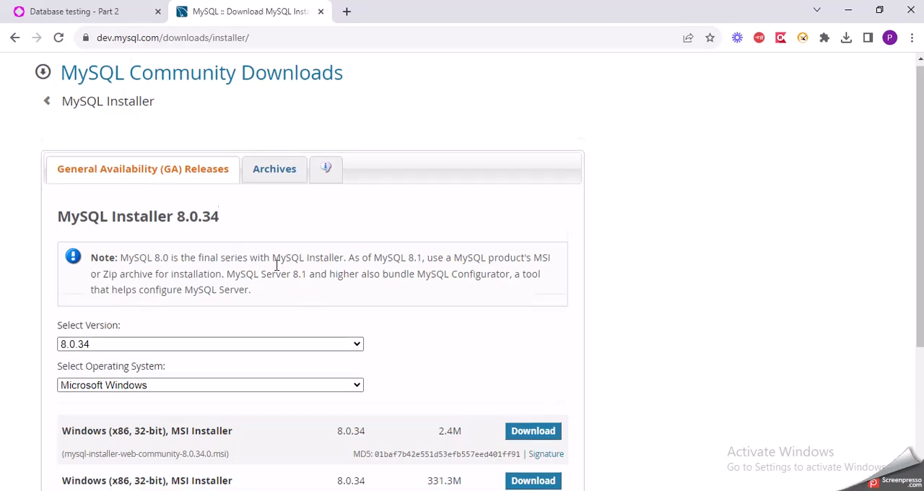
Compare the file names and sizes of the two Windows (x86, 32-bit) MSI installer downloads
{"action": "scroll", "coordinate": [277, 266], "scroll_direction": "down", "scroll_amount": 3}
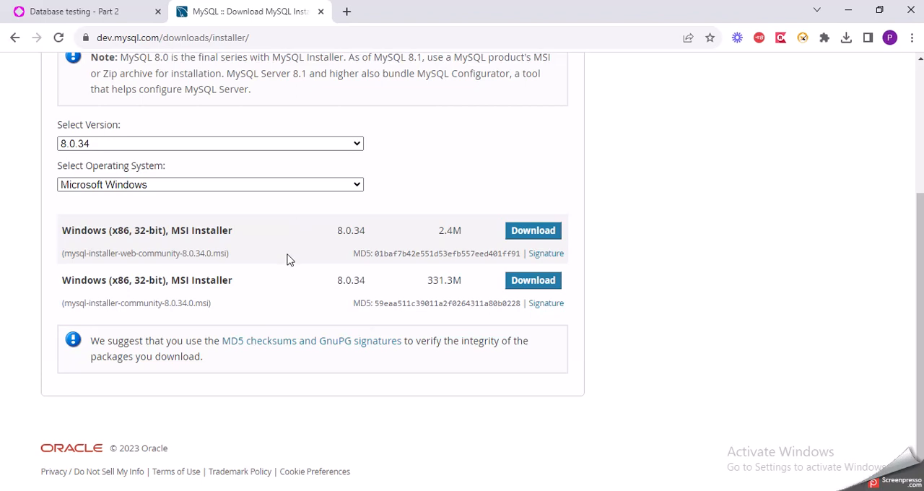
{"action": "scroll", "coordinate": [287, 260], "scroll_direction": "down", "scroll_amount": 1}
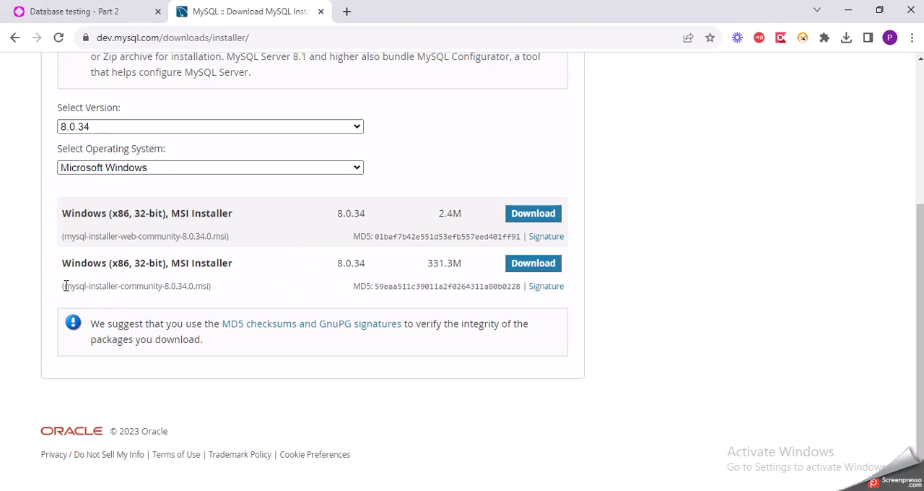
{"action": "left_click_drag", "start_coordinate": [66, 286], "coordinate": [217, 290]}
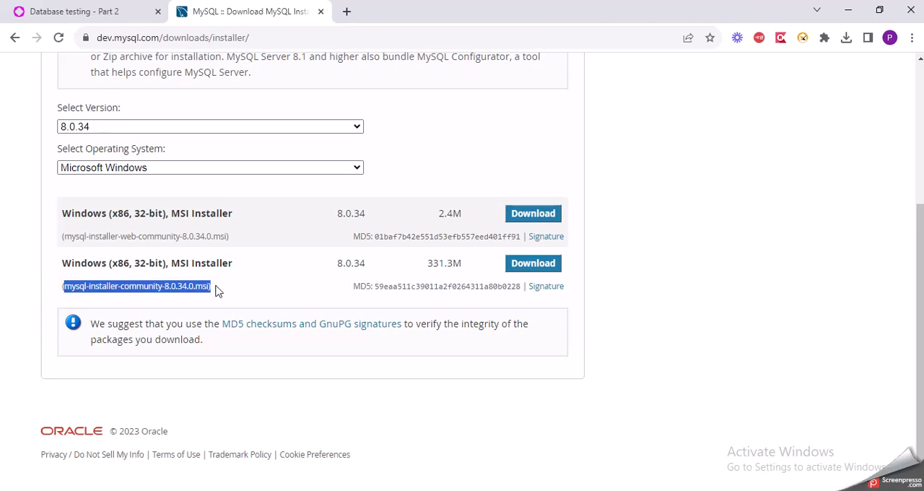
{"action": "left_click_drag", "start_coordinate": [62, 236], "coordinate": [252, 247]}
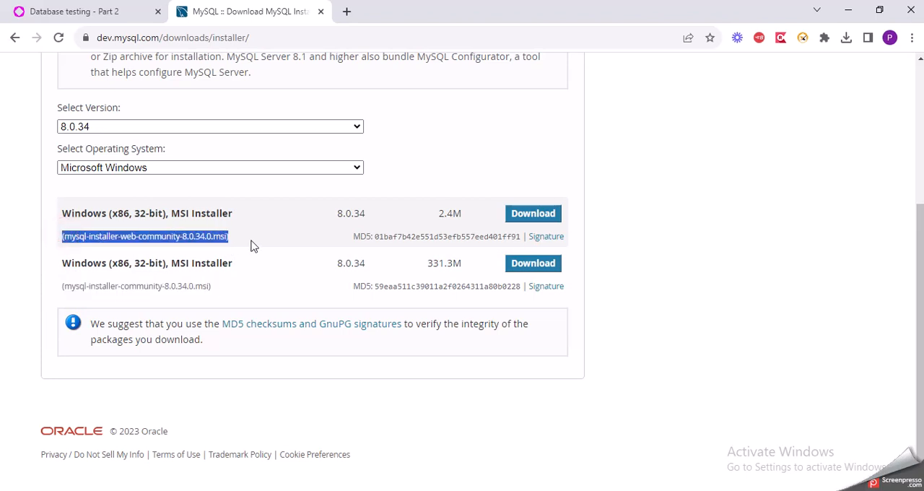
{"action": "left_click", "coordinate": [64, 289]}
{"action": "left_click_drag", "start_coordinate": [84, 289], "coordinate": [231, 294]}
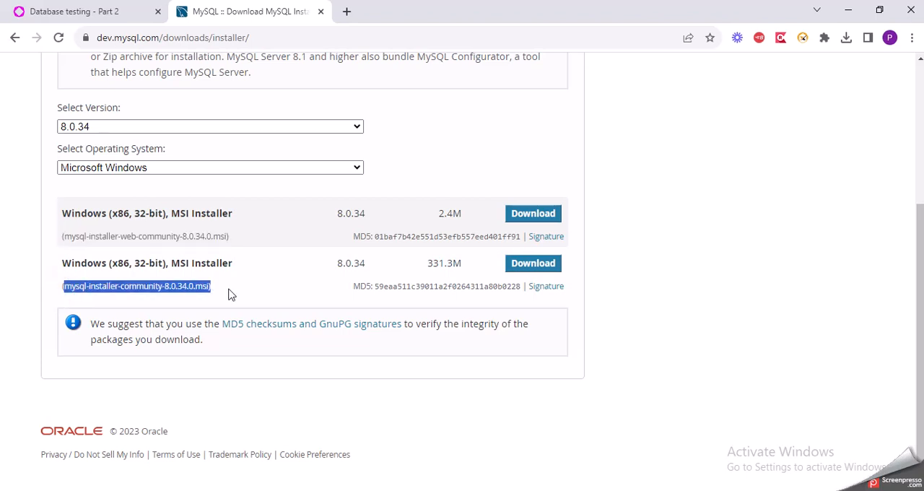
{"action": "left_click", "coordinate": [208, 286]}
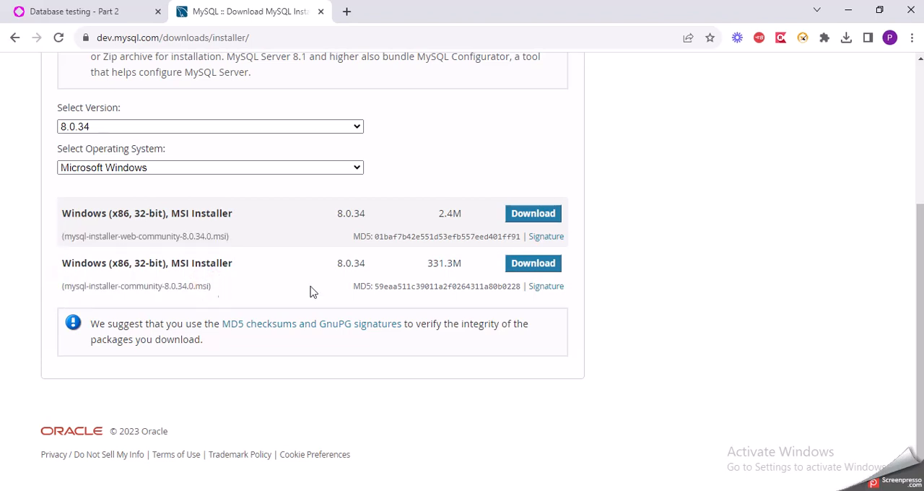
{"action": "left_click_drag", "start_coordinate": [427, 263], "coordinate": [466, 269]}
{"action": "left_click", "coordinate": [466, 268]}
{"action": "left_click_drag", "start_coordinate": [438, 213], "coordinate": [460, 216]}
{"action": "left_click", "coordinate": [460, 216]}
{"action": "left_click_drag", "start_coordinate": [428, 265], "coordinate": [471, 273]}
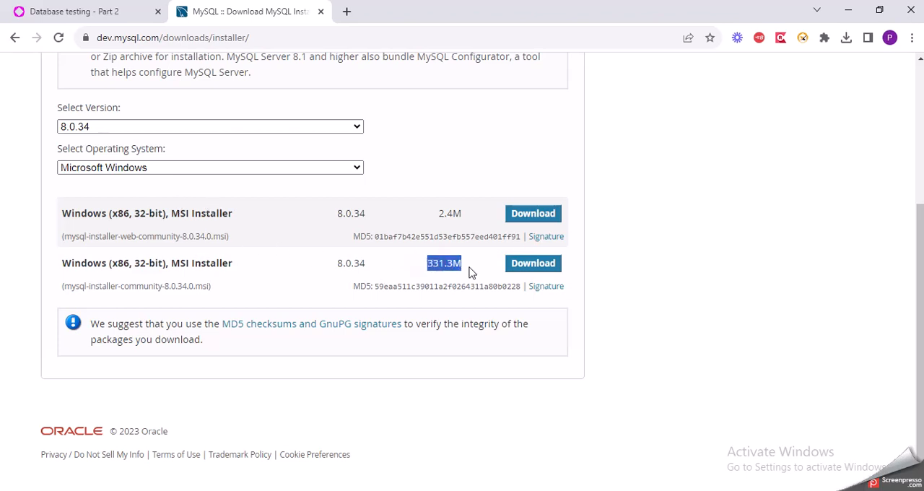
{"action": "left_click", "coordinate": [469, 267]}
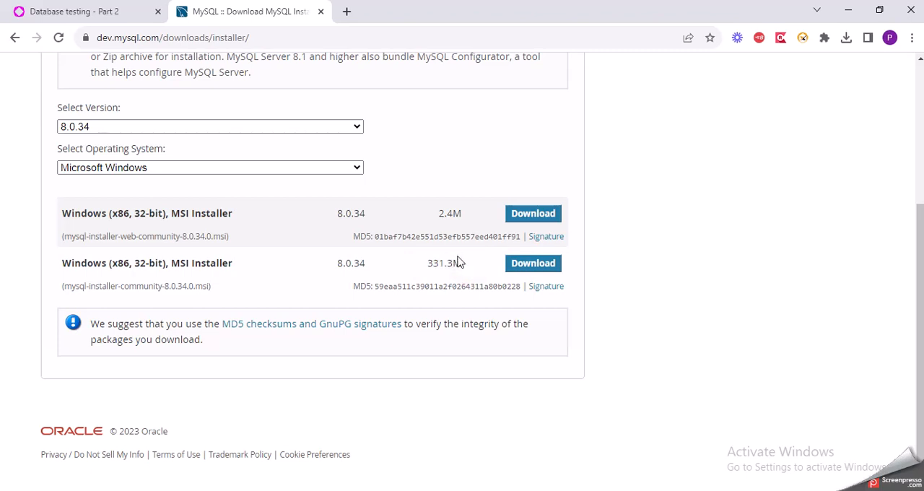
Start downloading the mysql-installer-community-8.0.34.0.msi package without an Oracle account and cancel the save
{"action": "left_click", "coordinate": [510, 266]}
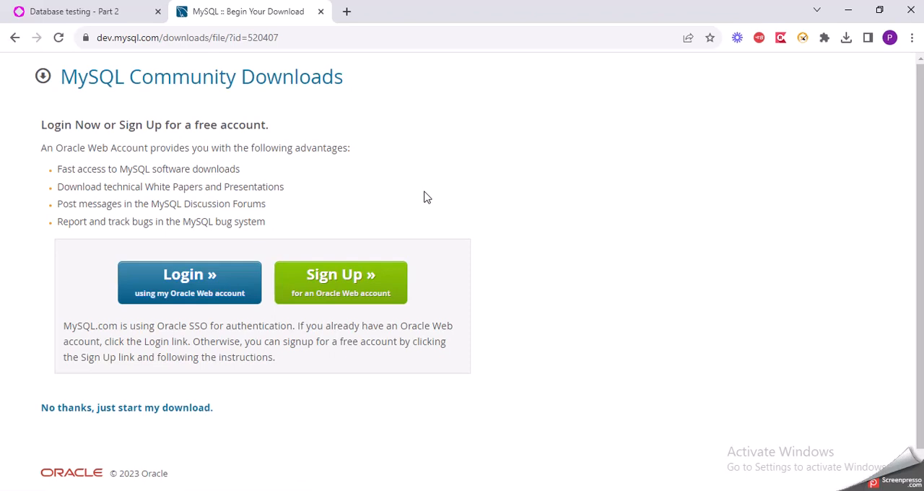
{"action": "left_click", "coordinate": [70, 409]}
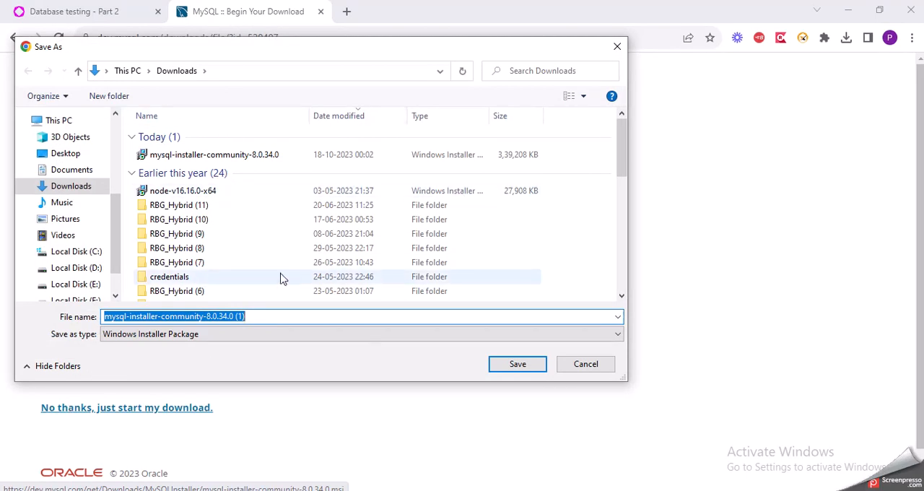
{"action": "left_click", "coordinate": [581, 366]}
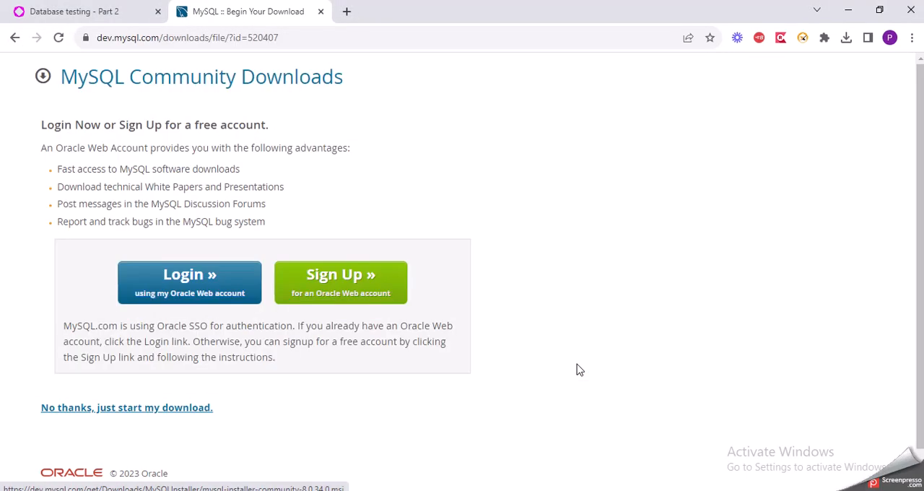
Switch to File Explorer and launch mysql-installer-community-8.0.34.0 from the Downloads folder
{"action": "left_click", "coordinate": [356, 465]}
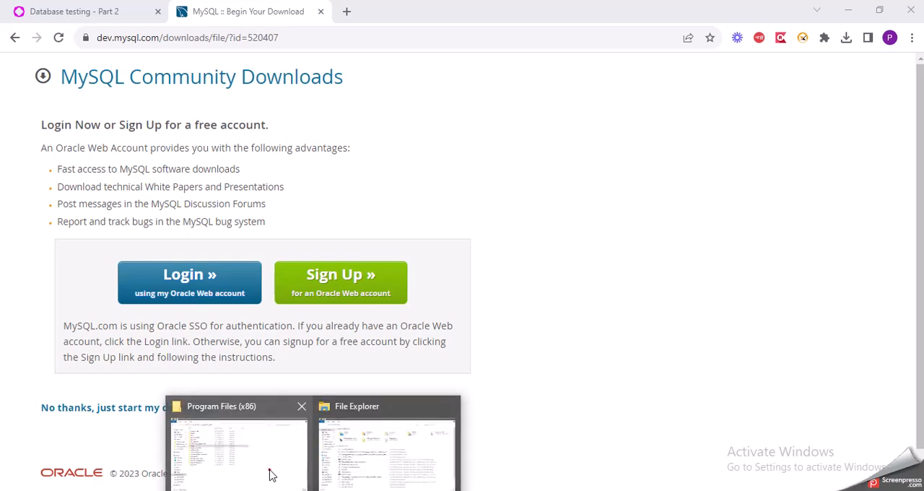
{"action": "left_click", "coordinate": [268, 472]}
{"action": "left_click", "coordinate": [86, 321]}
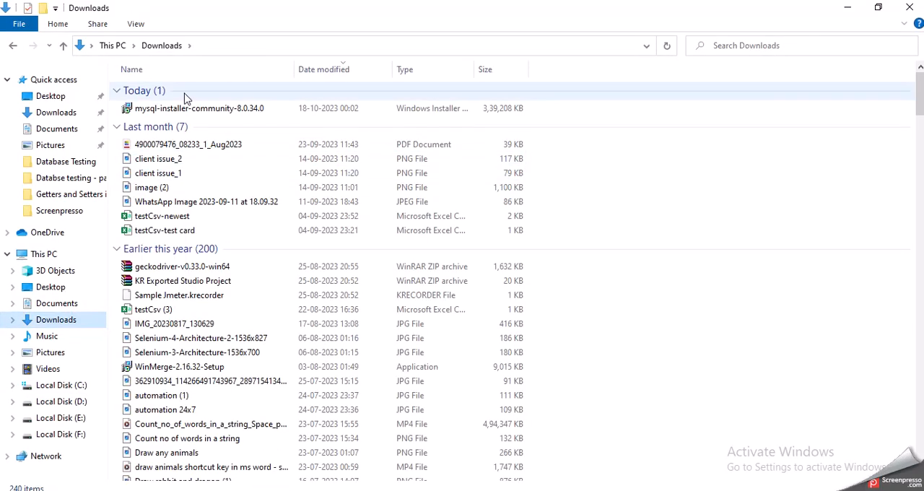
{"action": "mouse_move", "coordinate": [198, 114]}
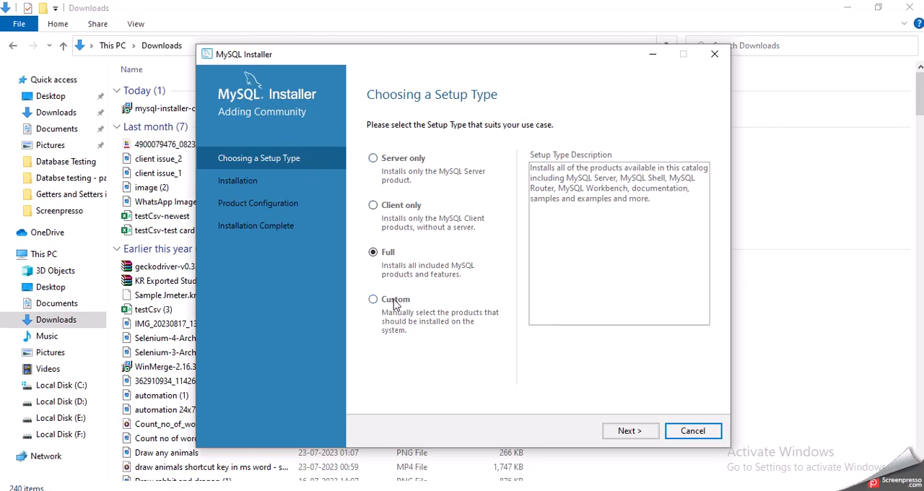
Start installing all listed MySQL products with the Full setup type, and briefly inspect the installation details
{"action": "left_click", "coordinate": [433, 371]}
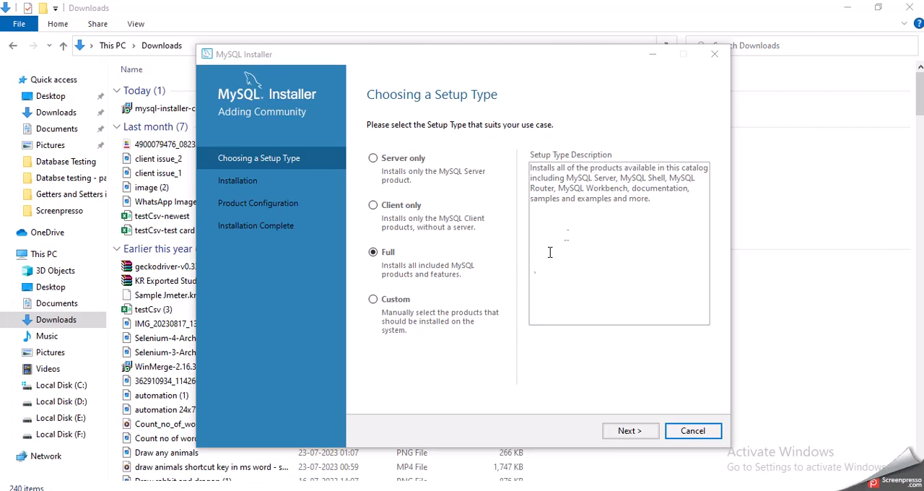
{"action": "left_click", "coordinate": [627, 430]}
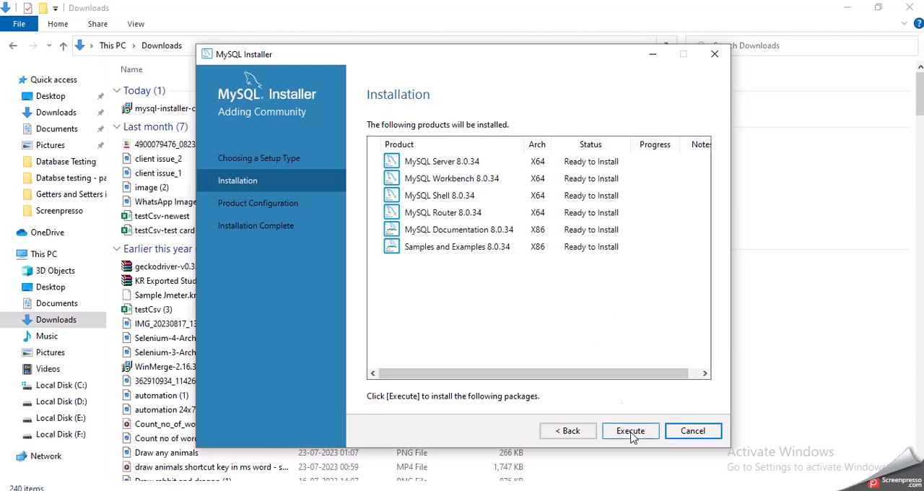
{"action": "left_click", "coordinate": [582, 431]}
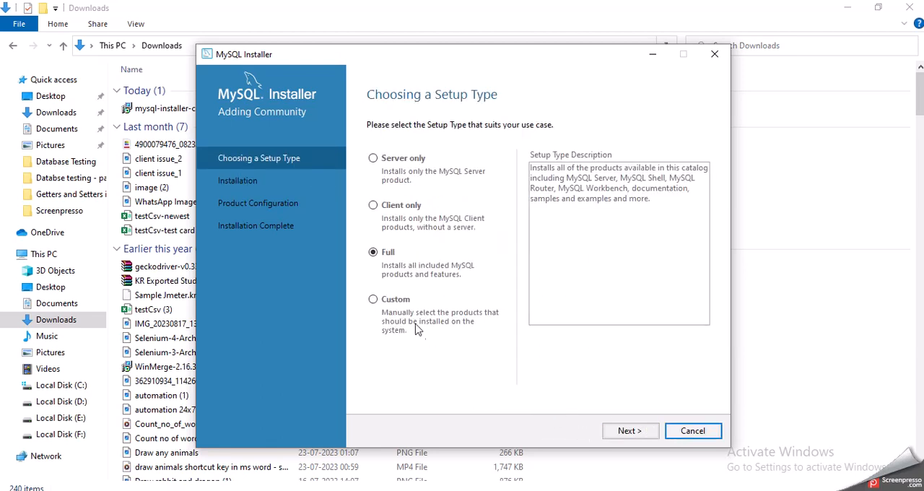
{"action": "left_click", "coordinate": [611, 434]}
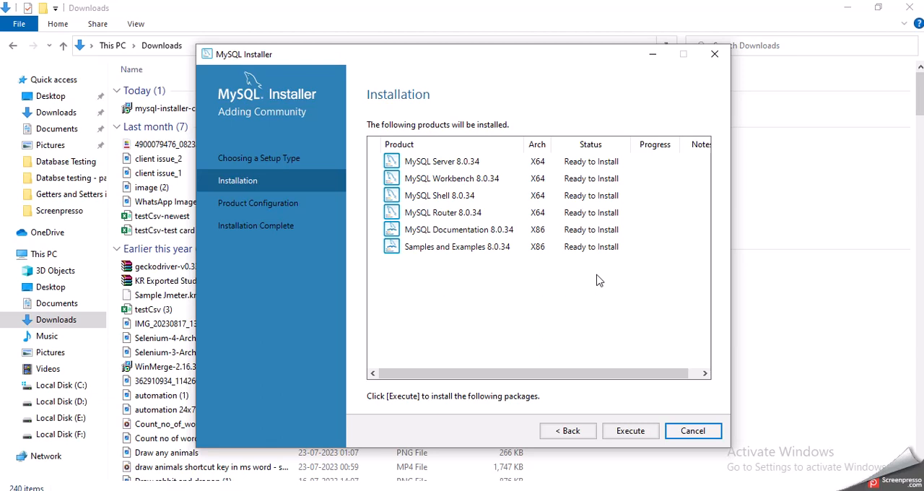
{"action": "left_click", "coordinate": [628, 430]}
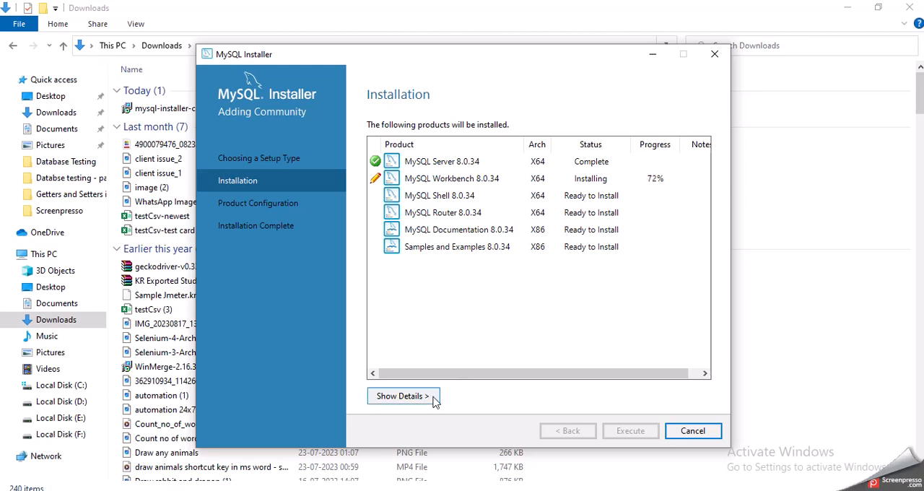
{"action": "left_click", "coordinate": [433, 401]}
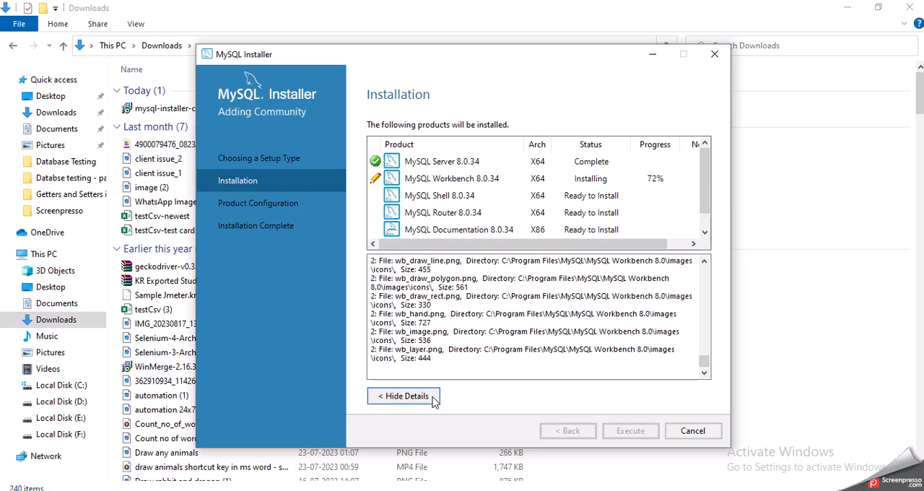
{"action": "left_click", "coordinate": [432, 397]}
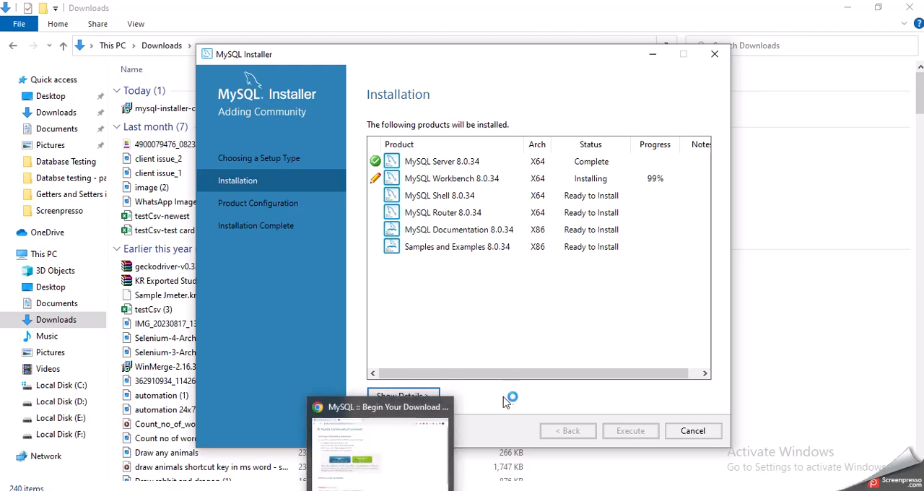
Switch back to the Database testing slides in Chrome and review the Download Sample Database and Connect to Database instructions
{"action": "left_click", "coordinate": [525, 449]}
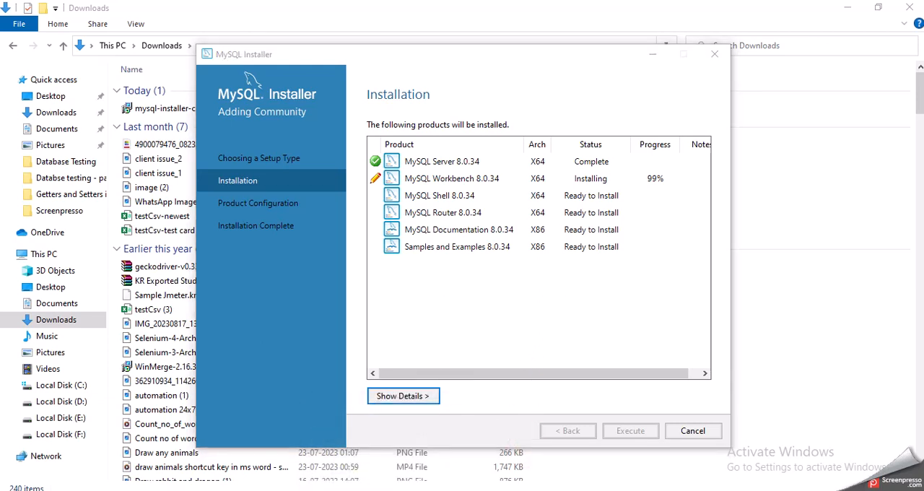
{"action": "left_click", "coordinate": [357, 489]}
{"action": "left_click", "coordinate": [109, 11]}
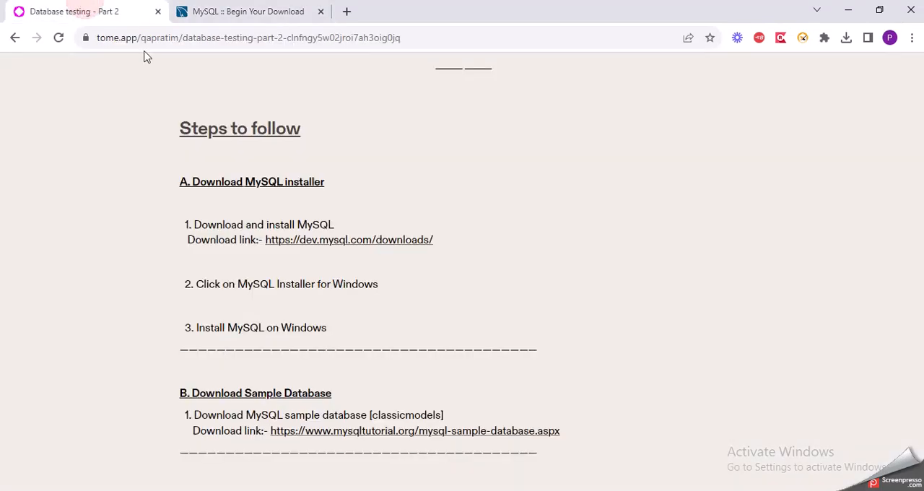
{"action": "scroll", "coordinate": [259, 186], "scroll_direction": "down", "scroll_amount": 2}
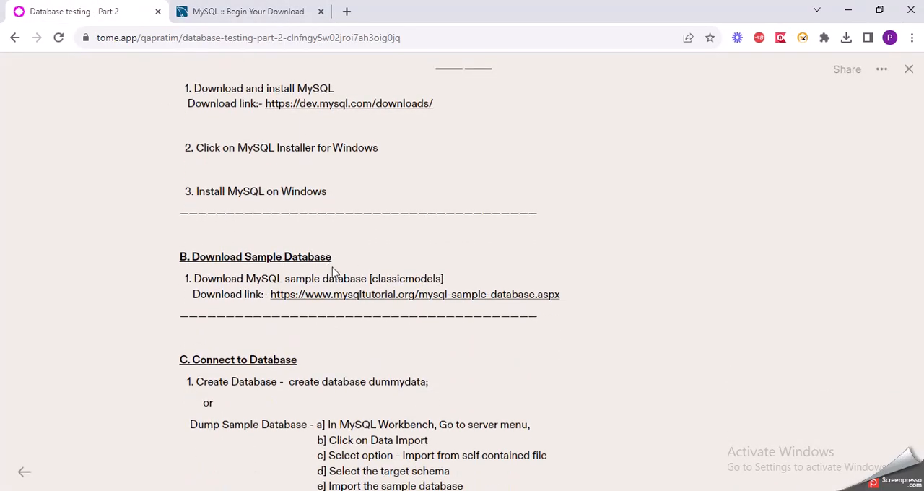
{"action": "scroll", "coordinate": [343, 274], "scroll_direction": "up", "scroll_amount": 2}
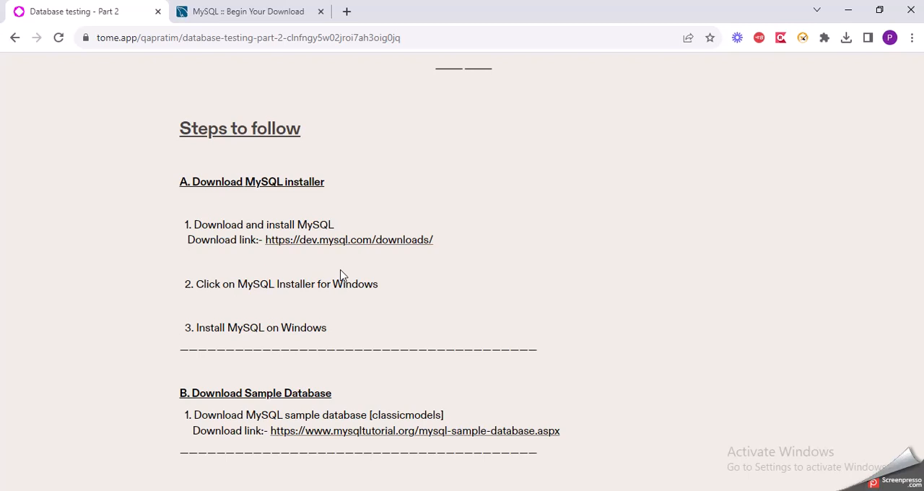
{"action": "scroll", "coordinate": [342, 275], "scroll_direction": "down", "scroll_amount": 1}
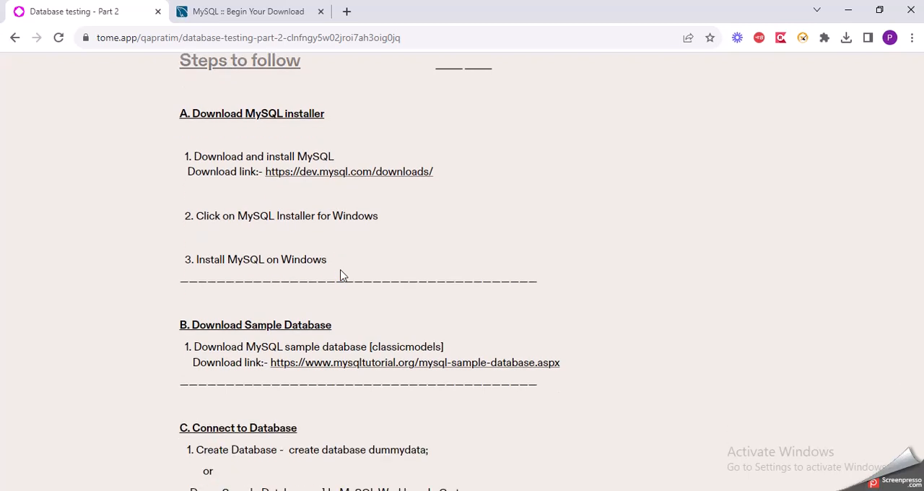
{"action": "scroll", "coordinate": [342, 275], "scroll_direction": "down", "scroll_amount": 2}
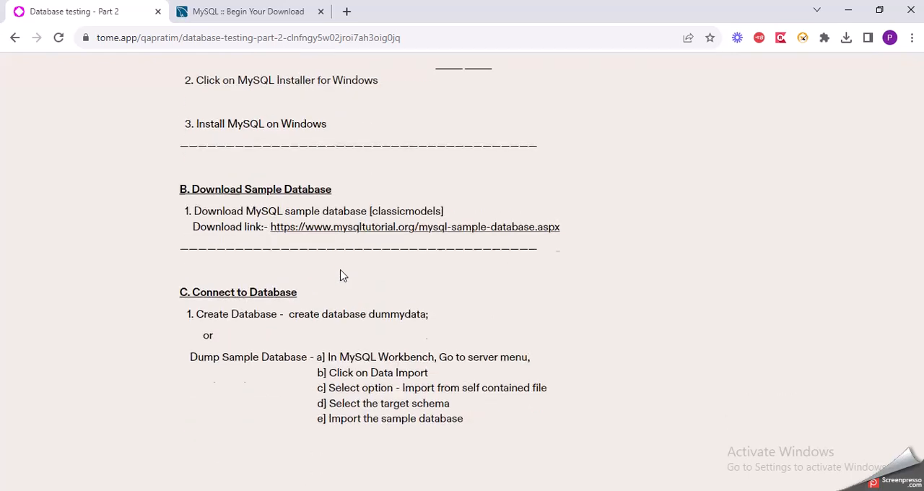
{"action": "scroll", "coordinate": [331, 303], "scroll_direction": "up", "scroll_amount": 1}
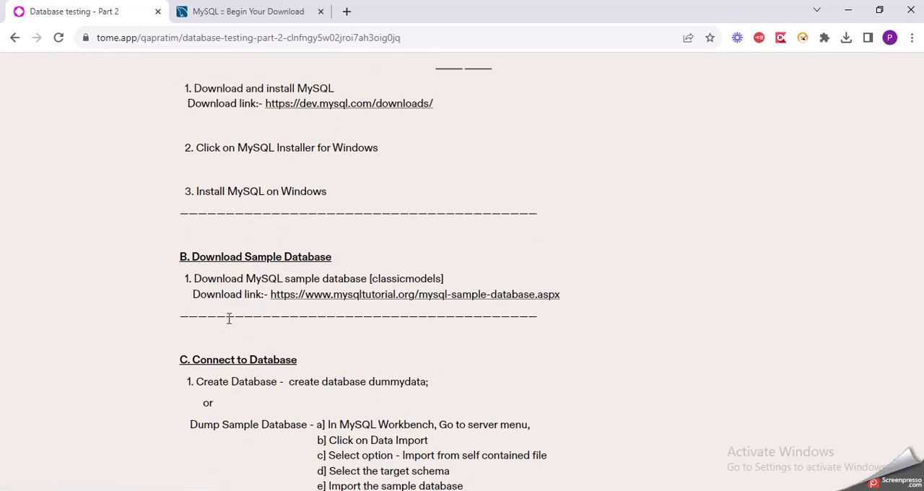
Switch from the Database testing slides to MySQL Installer and check the installation progress of the listed products
{"action": "scroll", "coordinate": [228, 320], "scroll_direction": "up", "scroll_amount": 2}
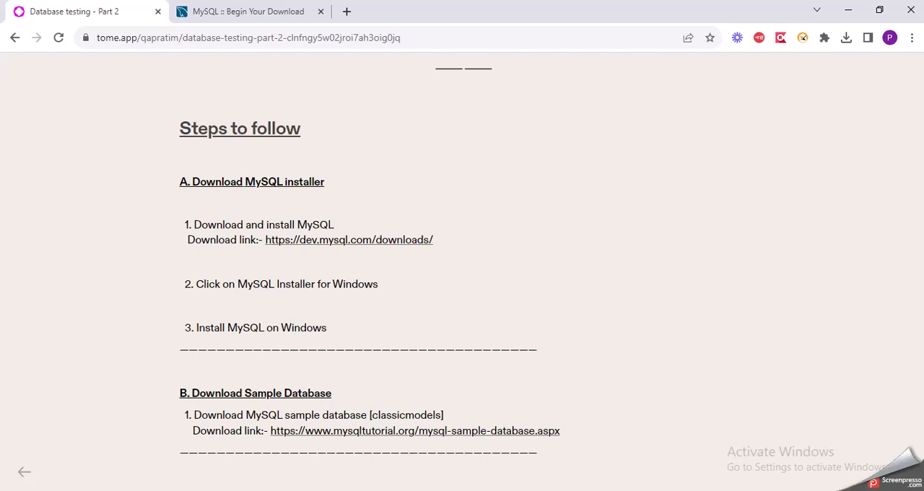
{"action": "left_click", "coordinate": [551, 490]}
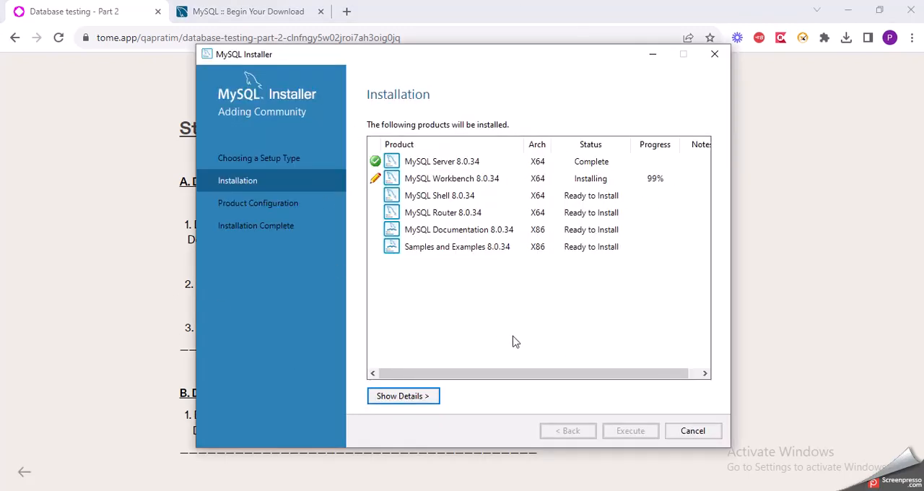
{"action": "left_click", "coordinate": [495, 357]}
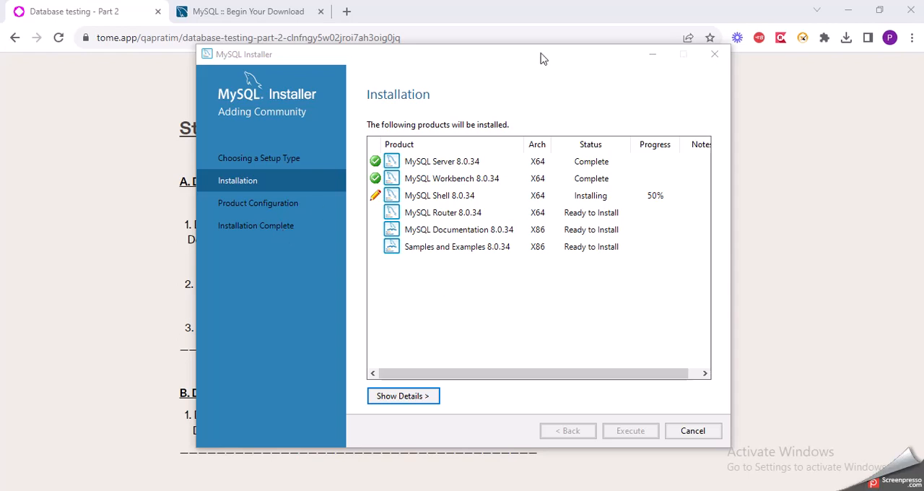
{"action": "left_click_drag", "start_coordinate": [540, 56], "coordinate": [527, 38]}
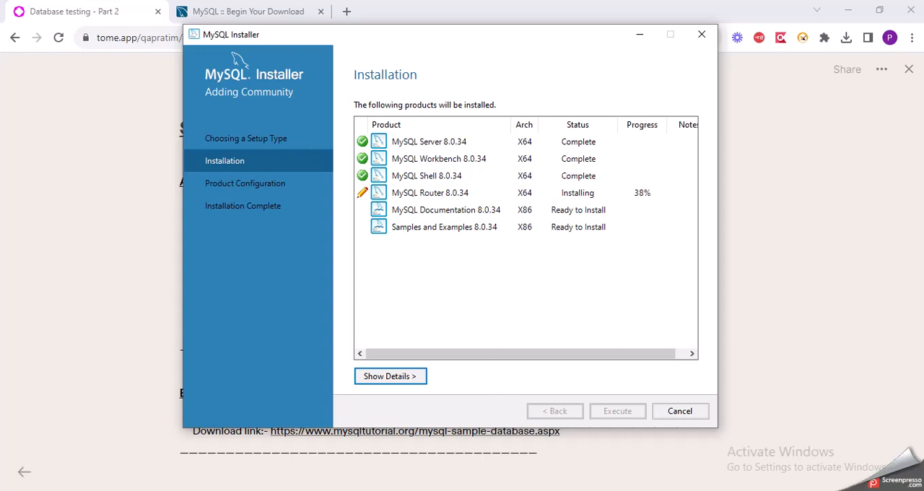
Switch to File Explorer and browse to the MySQL folder in Program Files (x86) on Local Disk (C:), checking the installer's product status on the way
{"action": "mouse_move", "coordinate": [312, 490]}
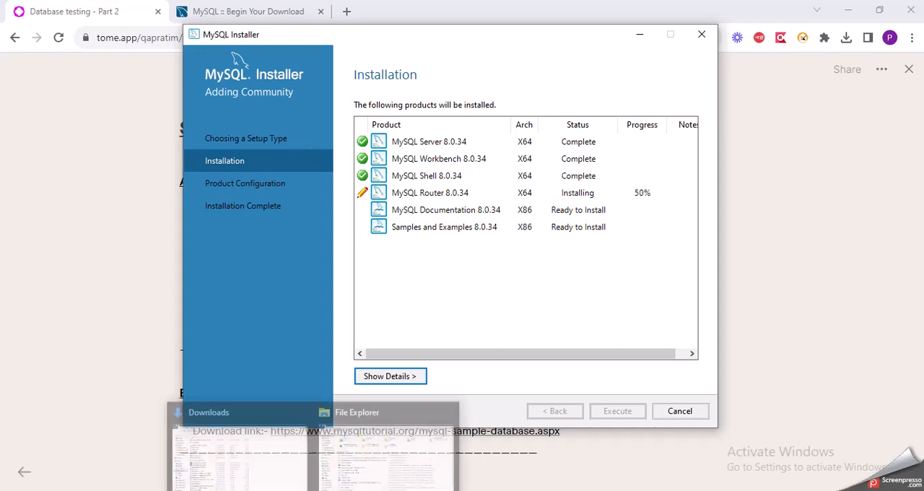
{"action": "left_click", "coordinate": [267, 442]}
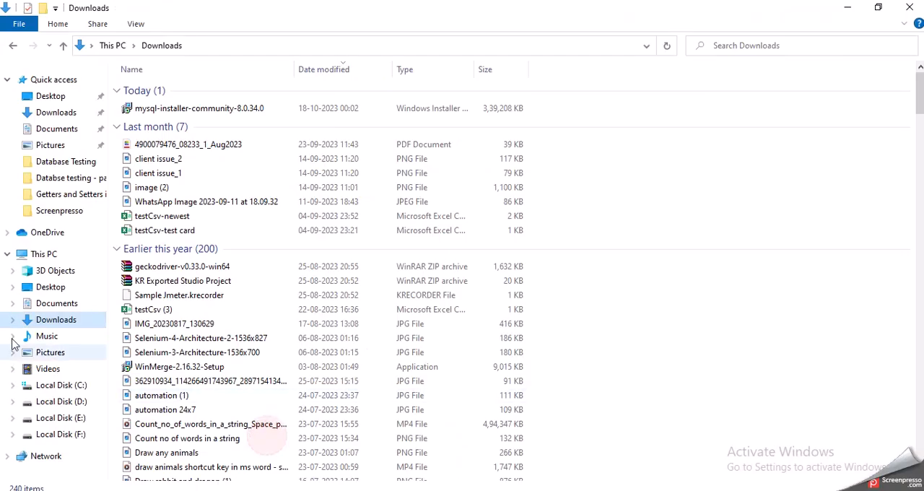
{"action": "left_click", "coordinate": [78, 388]}
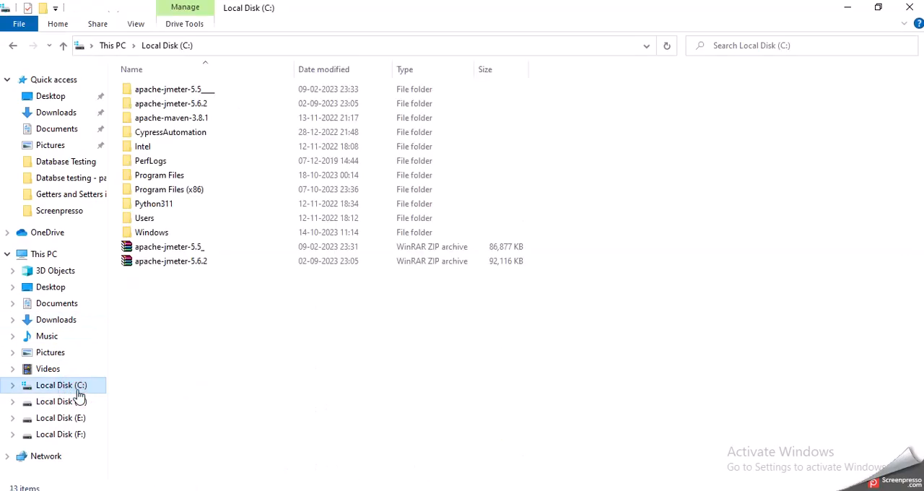
{"action": "double_click", "coordinate": [192, 192]}
{"action": "mouse_move", "coordinate": [193, 201]}
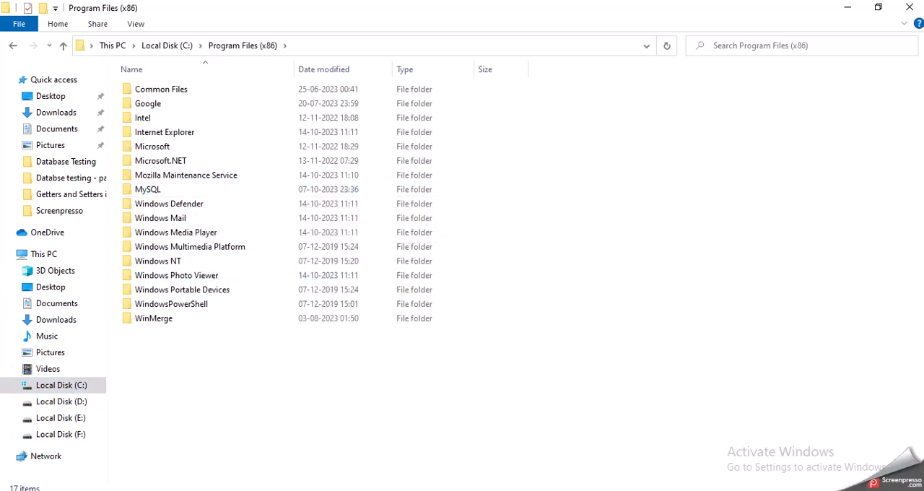
{"action": "left_click", "coordinate": [466, 490]}
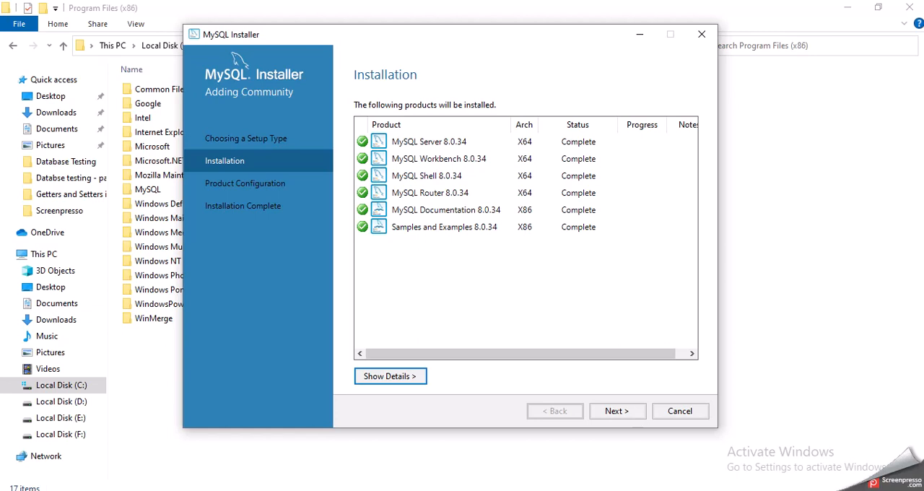
{"action": "left_click", "coordinate": [764, 352]}
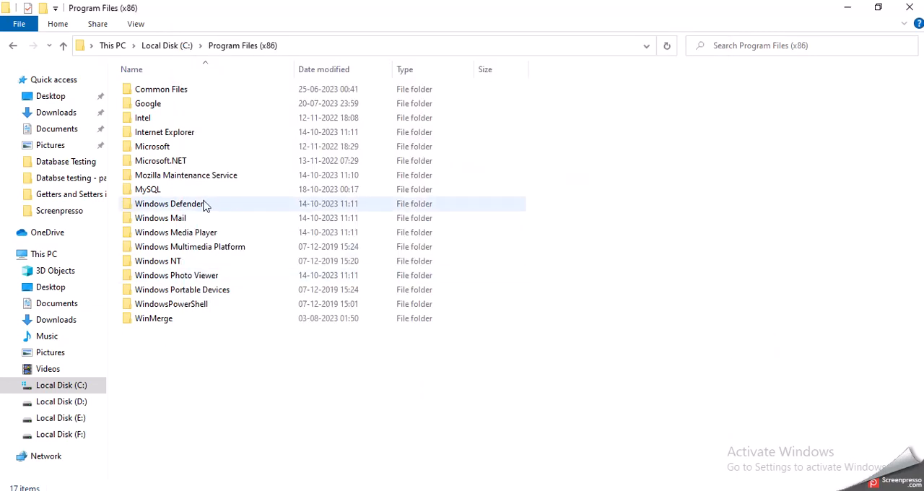
{"action": "double_click", "coordinate": [155, 189]}
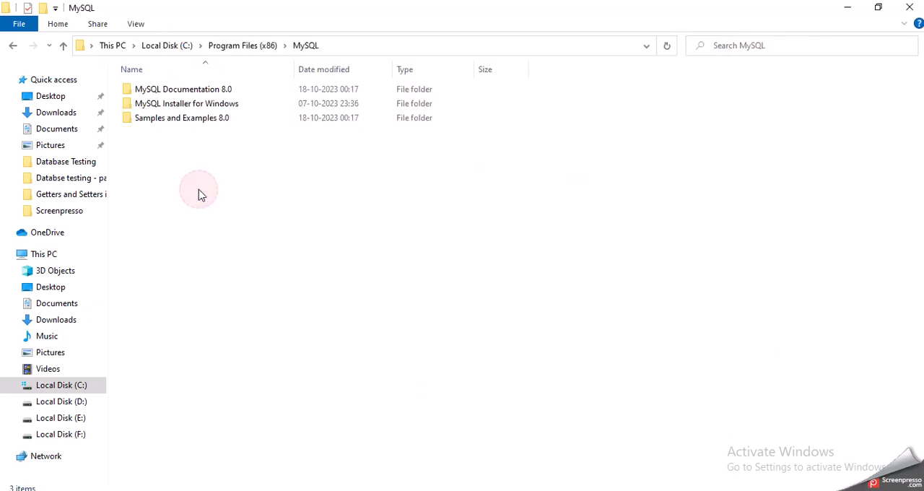
Inspect the Samples and Examples 8.0 folder, and return to the Program Files (x86) folder
{"action": "left_click", "coordinate": [237, 118]}
{"action": "double_click", "coordinate": [236, 118]}
{"action": "key", "text": "BackSpace"}
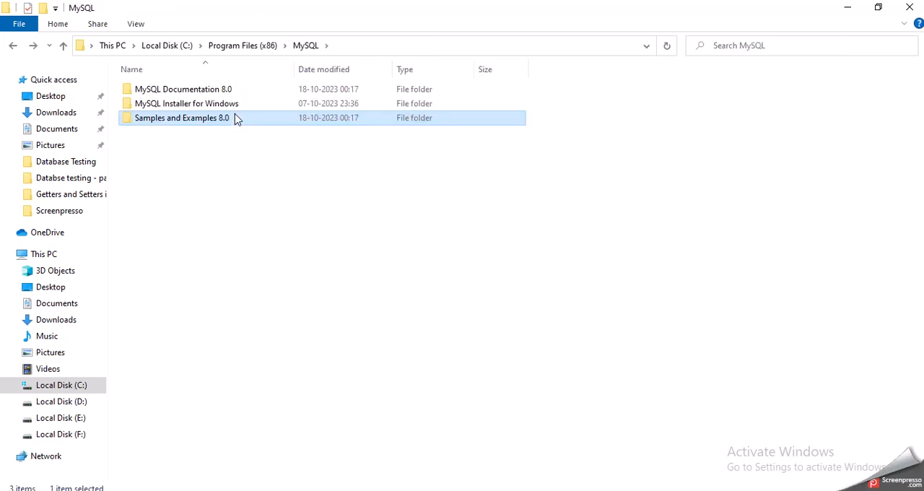
{"action": "key", "text": "BackSpace"}
{"action": "left_click", "coordinate": [602, 254]}
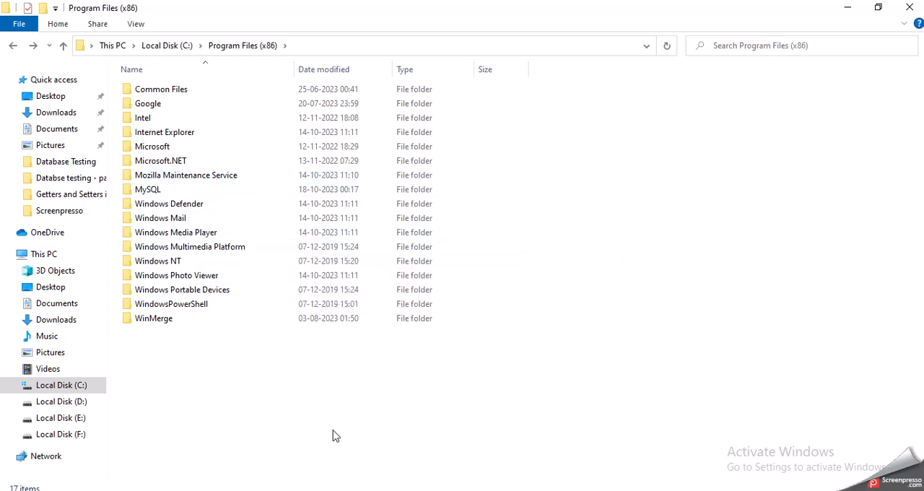
Review the Steps to follow slide in Chrome, and return to the MySQL Installer window
{"action": "left_click", "coordinate": [377, 490]}
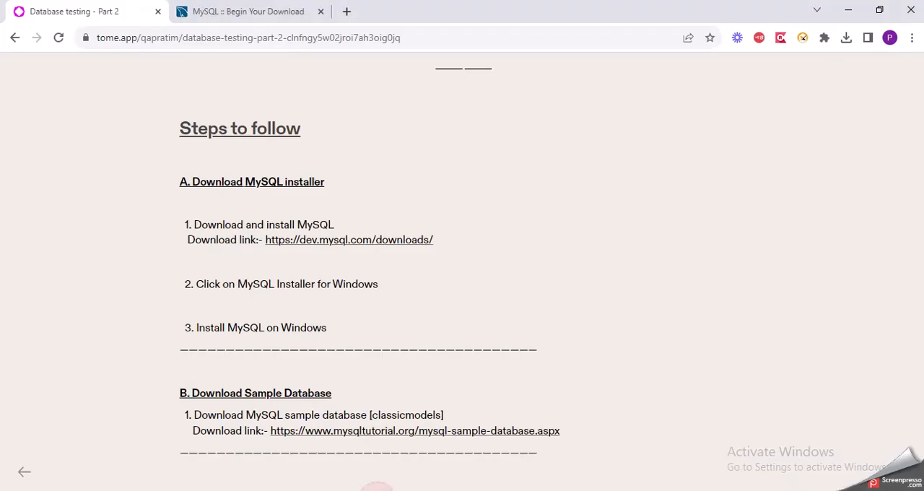
{"action": "left_click", "coordinate": [553, 489]}
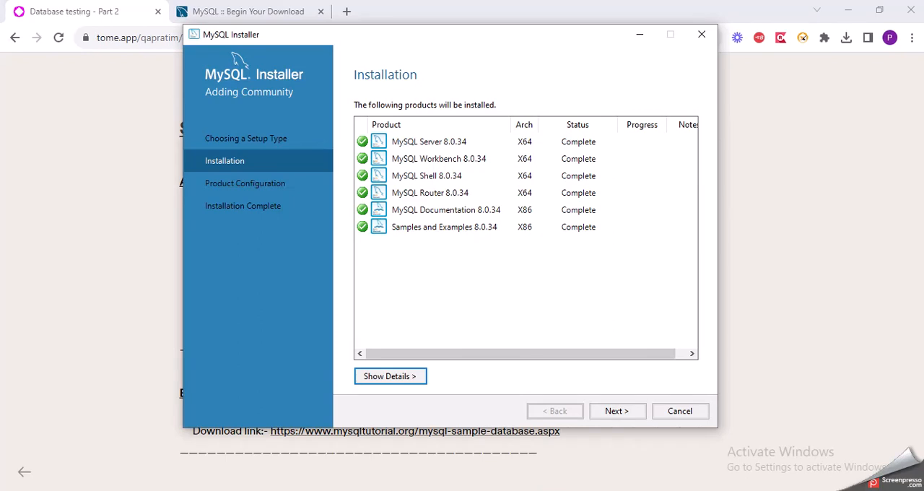
{"action": "left_click", "coordinate": [97, 191]}
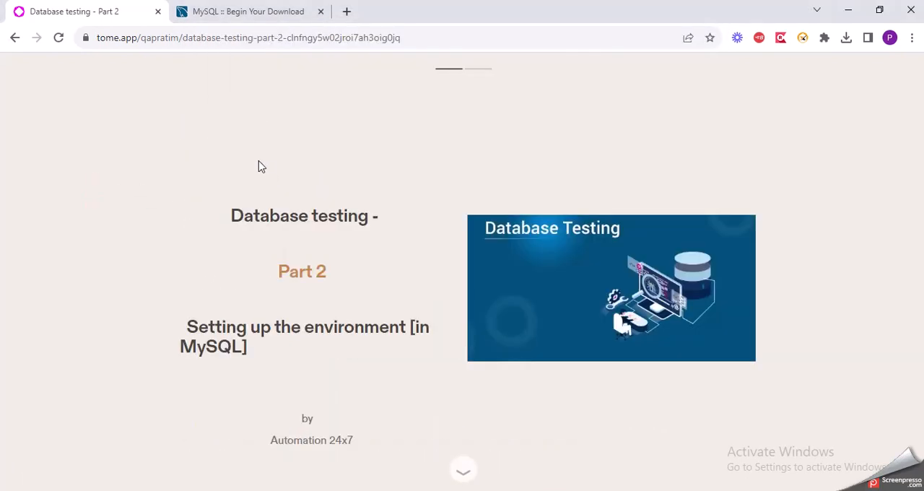
{"action": "left_click", "coordinate": [482, 71]}
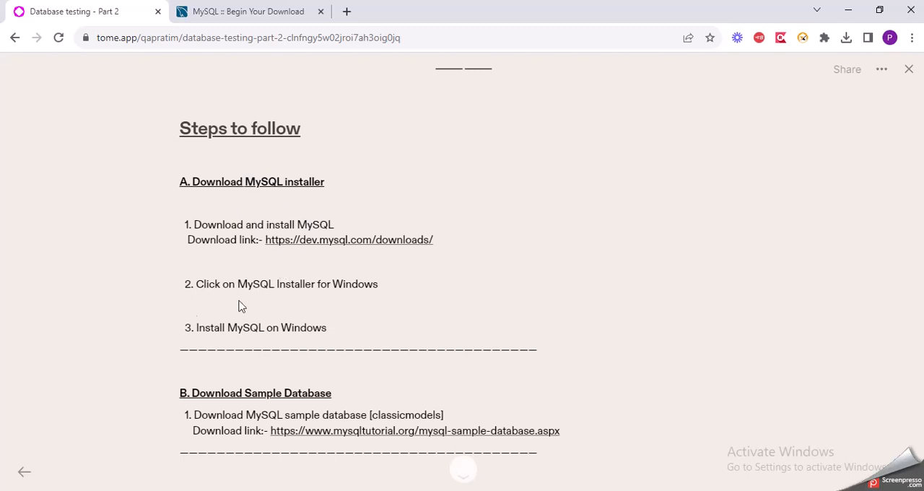
{"action": "left_click", "coordinate": [542, 490]}
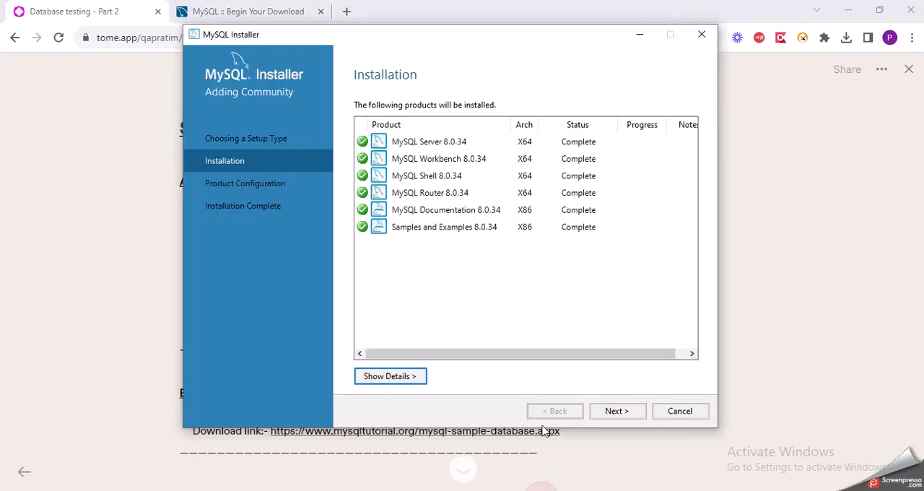
Configure MySQL Server 8.0.34 as a Development Computer on TCP/IP port 3306 with strong password encryption for authentication
{"action": "left_click", "coordinate": [621, 411]}
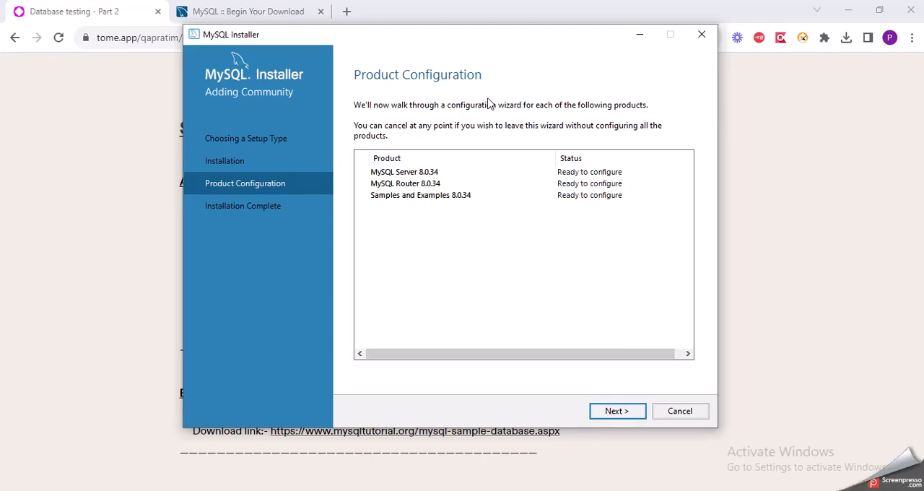
{"action": "left_click", "coordinate": [616, 411]}
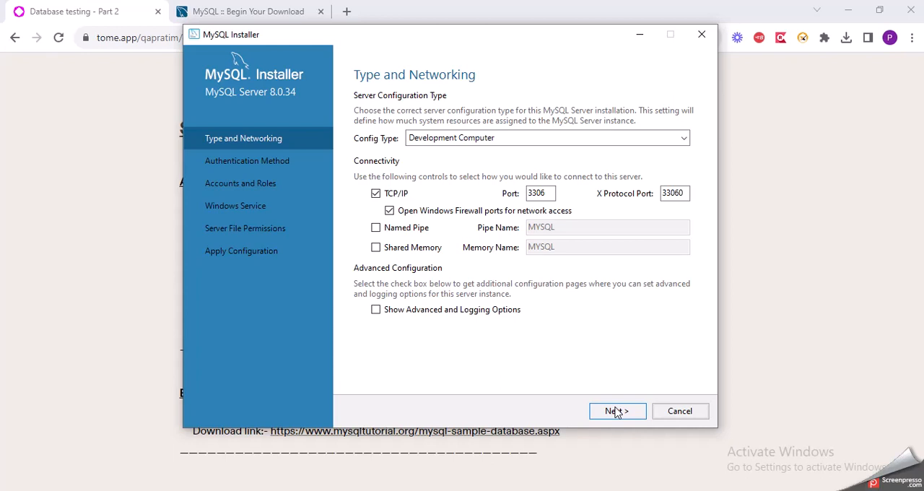
{"action": "left_click", "coordinate": [634, 143]}
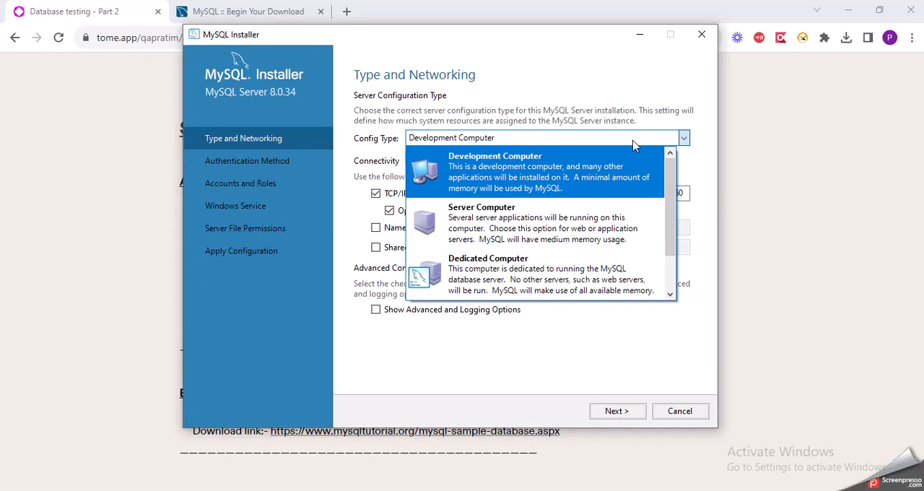
{"action": "left_click", "coordinate": [633, 143]}
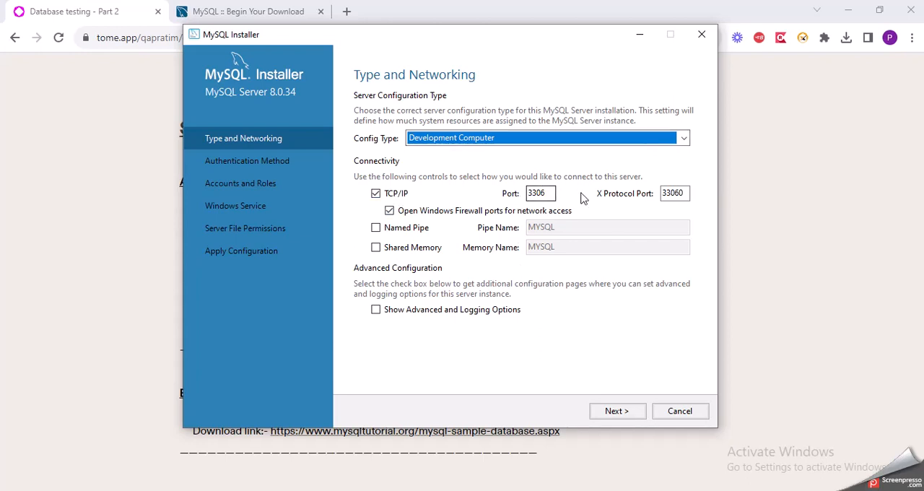
{"action": "left_click", "coordinate": [527, 142]}
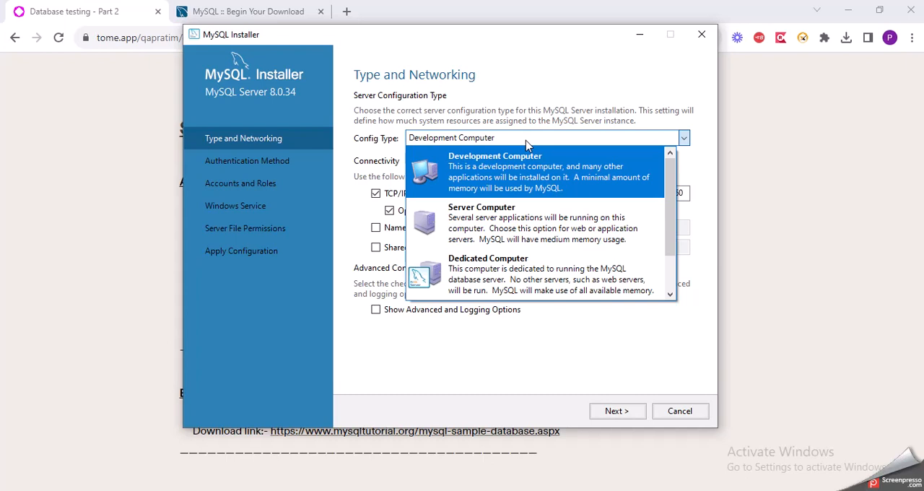
{"action": "left_click", "coordinate": [527, 143]}
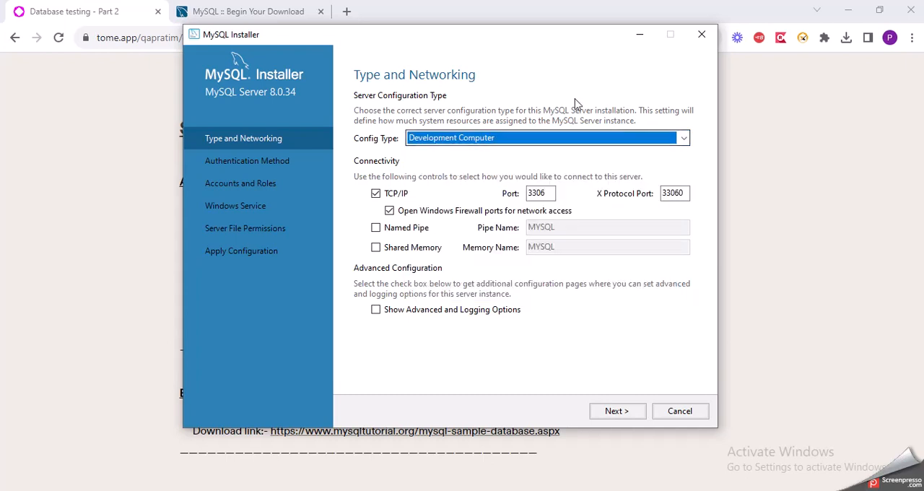
{"action": "left_click", "coordinate": [621, 415]}
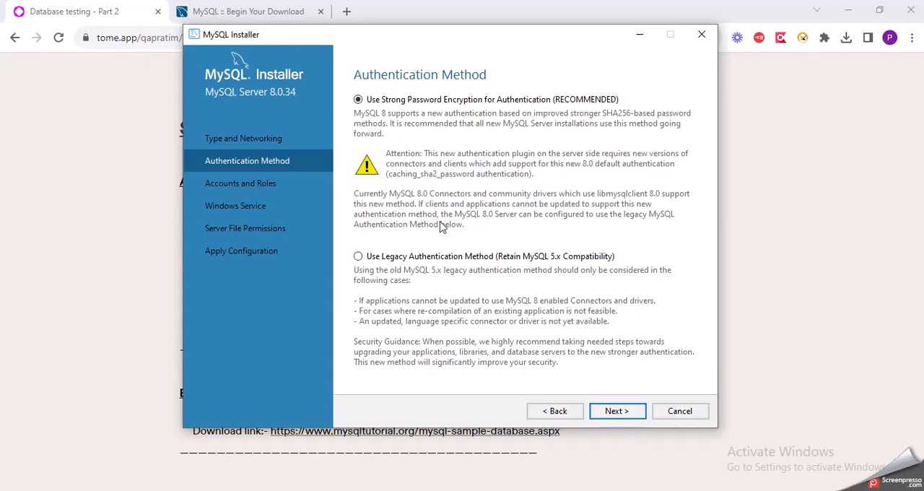
{"action": "left_click", "coordinate": [616, 417]}
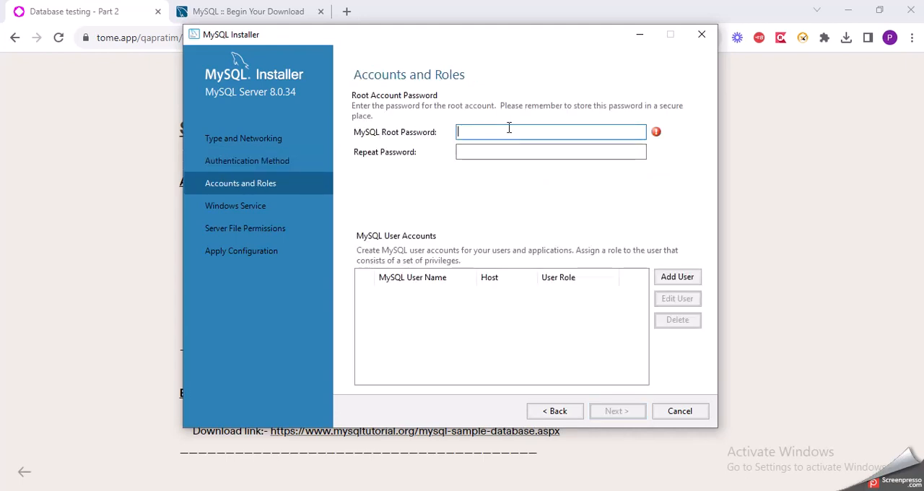
Enter the MySQL root account password and repeat it in the confirmation field
{"action": "type", "text": "•••••••••"}
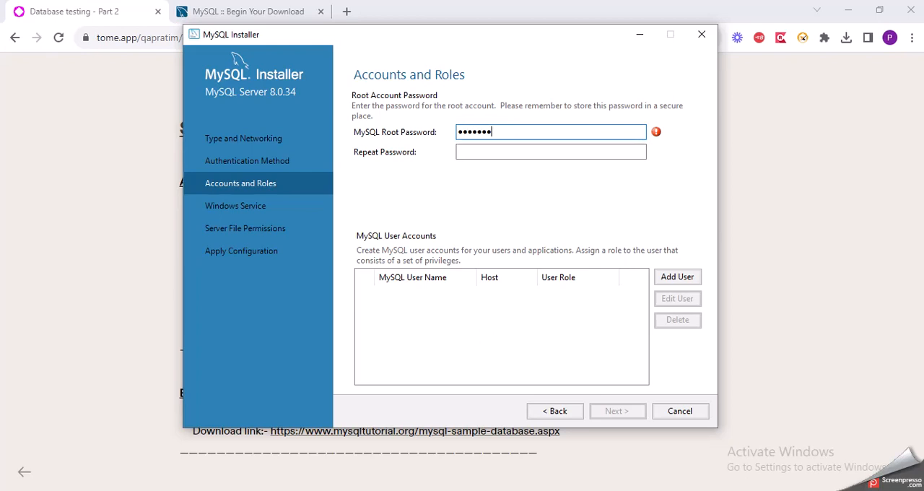
{"action": "type", "text": "•"}
{"action": "left_click", "coordinate": [529, 152]}
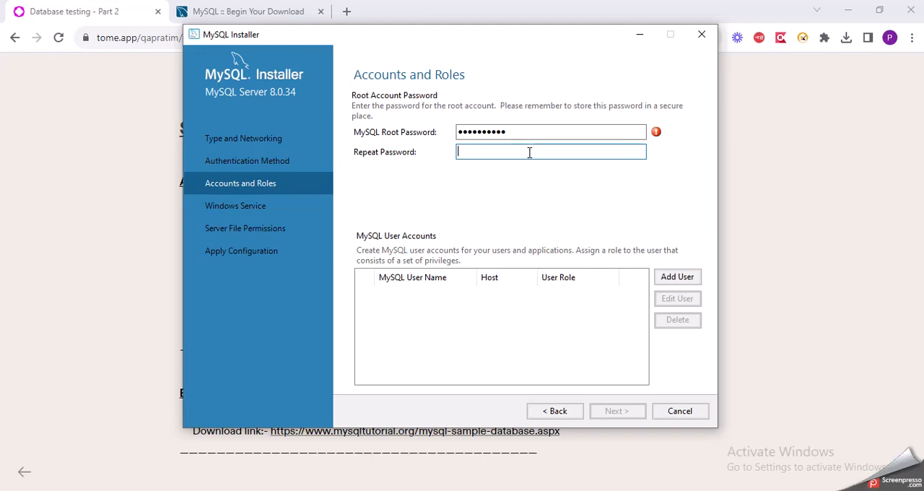
{"action": "type", "text": "••••••••••"}
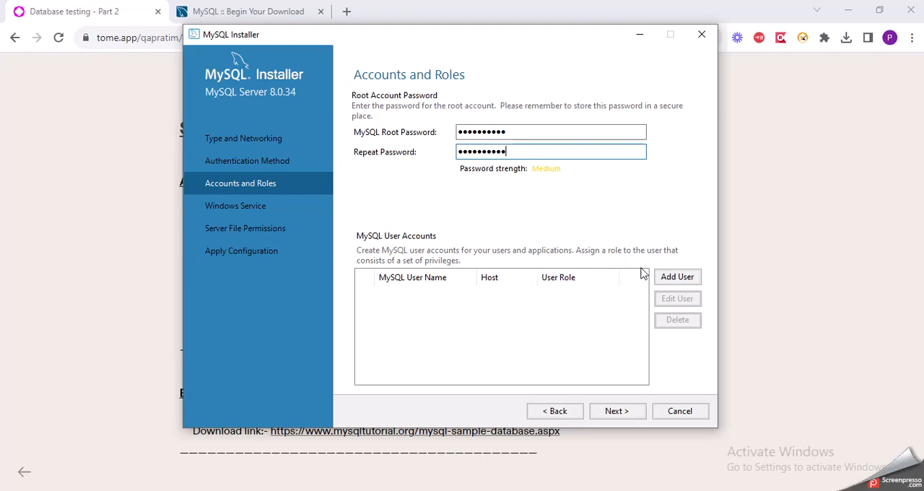
{"action": "left_click", "coordinate": [677, 279]}
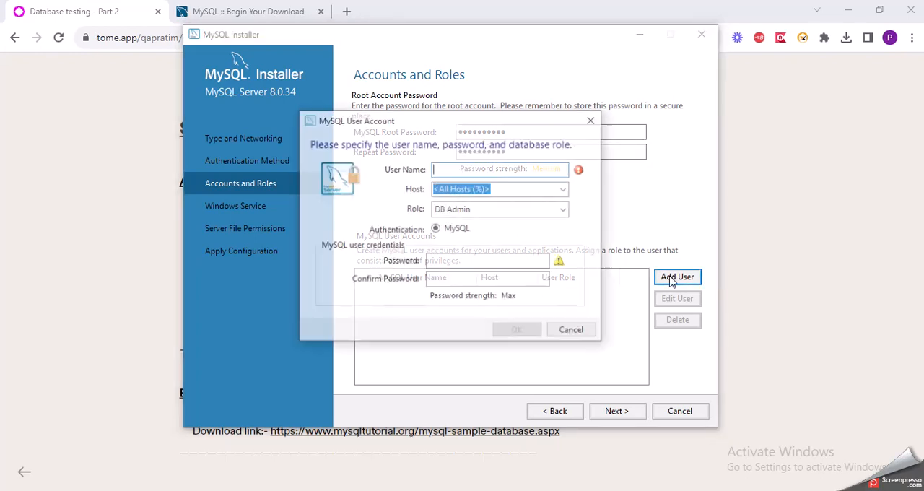
{"action": "left_click", "coordinate": [592, 120]}
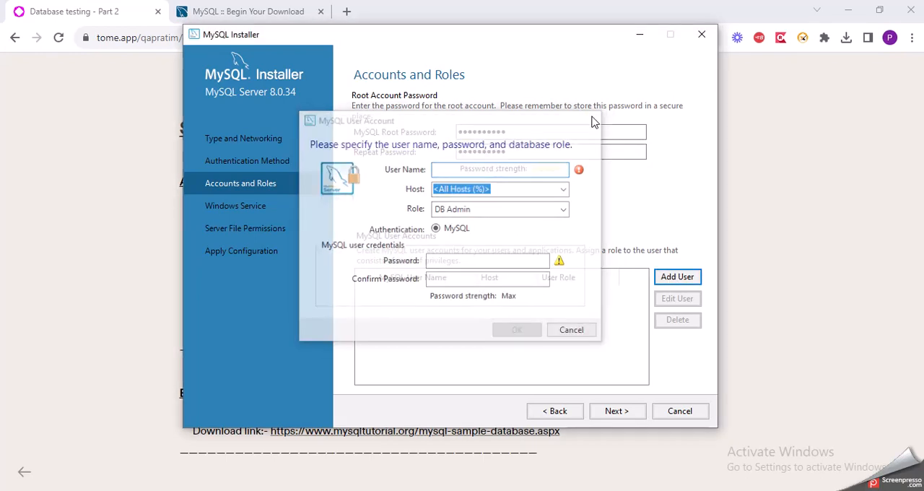
{"action": "left_click", "coordinate": [602, 413]}
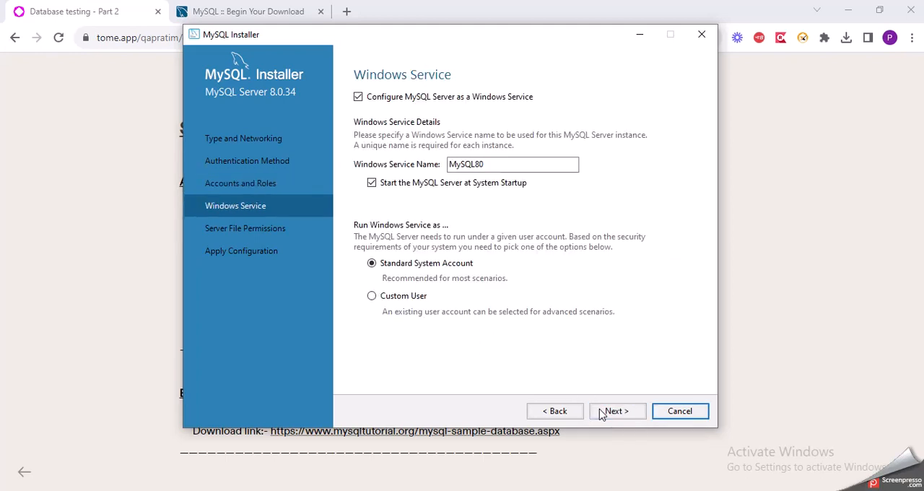
{"action": "left_click", "coordinate": [532, 163]}
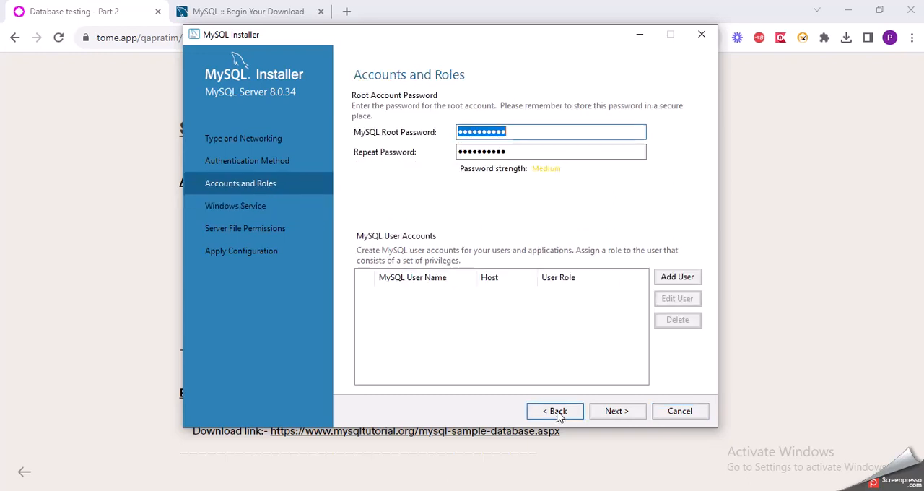
Start a new MySQL user account for all hosts with the DB Admin role, and enter its user name
{"action": "left_click", "coordinate": [677, 280]}
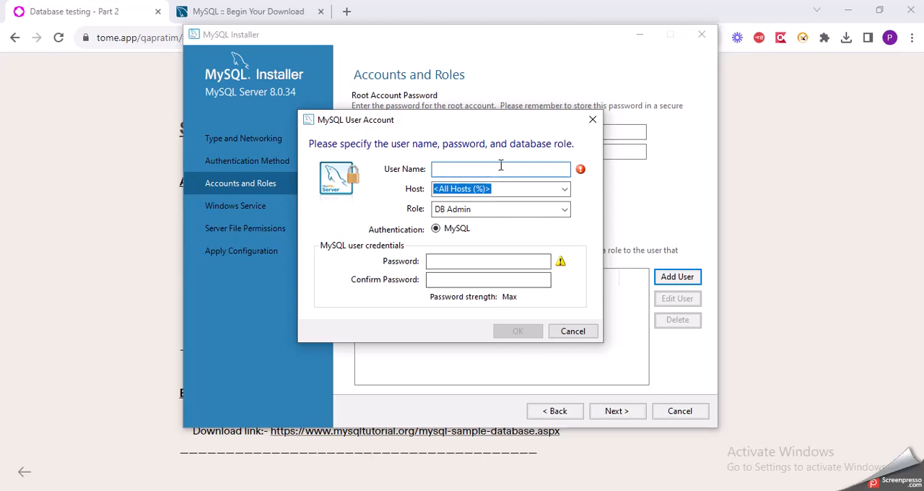
{"action": "left_click", "coordinate": [515, 209]}
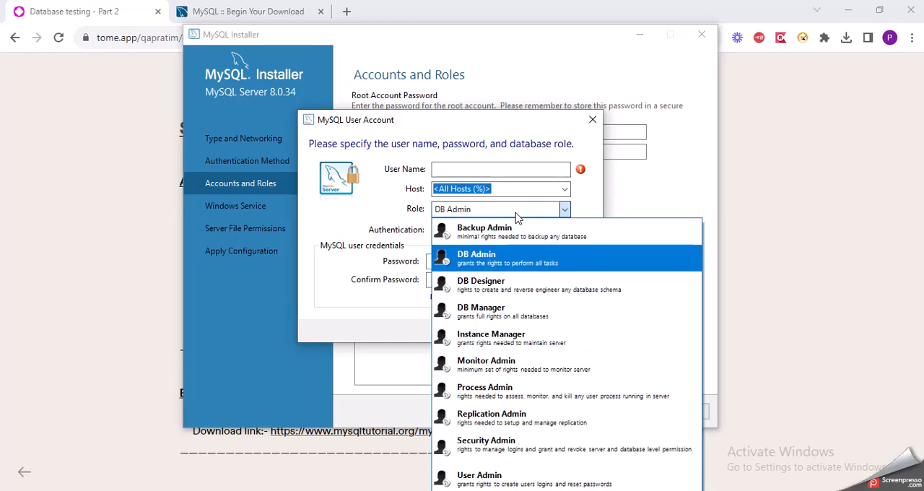
{"action": "left_click", "coordinate": [516, 210]}
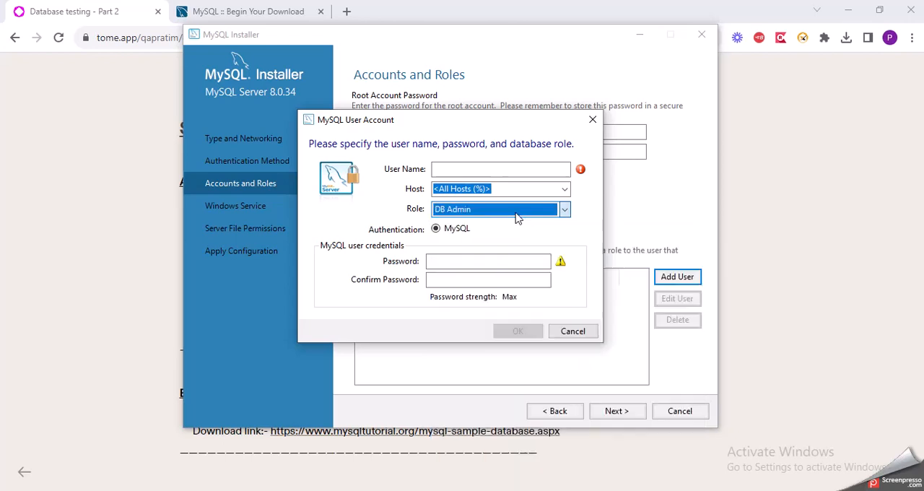
{"action": "left_click", "coordinate": [525, 173]}
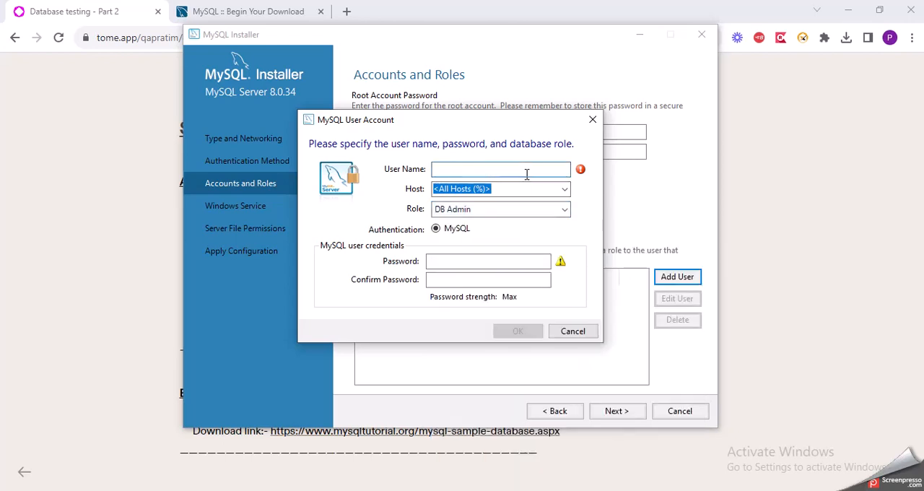
{"action": "type", "text": "PratimQA"}
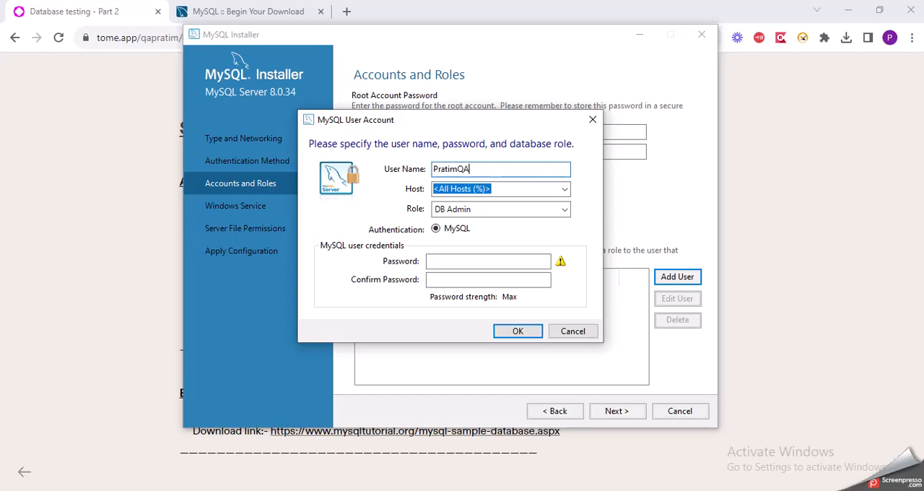
Enter and confirm the new user account's password, add the account to the server, and select it in the list
{"action": "left_click", "coordinate": [528, 260]}
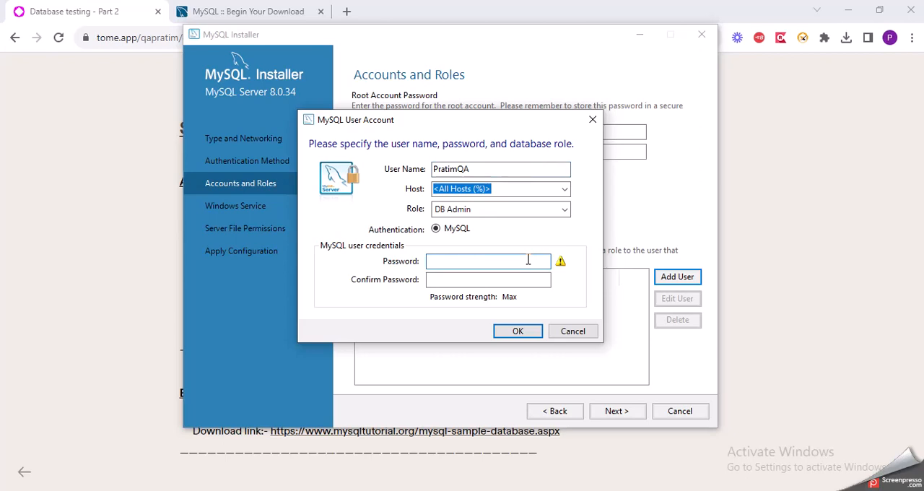
{"action": "type", "text": "**********"}
{"action": "left_click", "coordinate": [536, 283]}
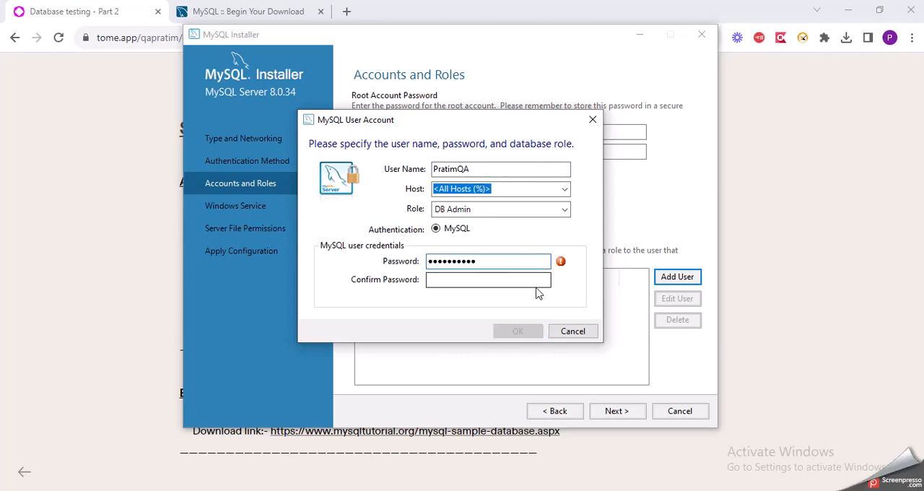
{"action": "type", "text": "*******"}
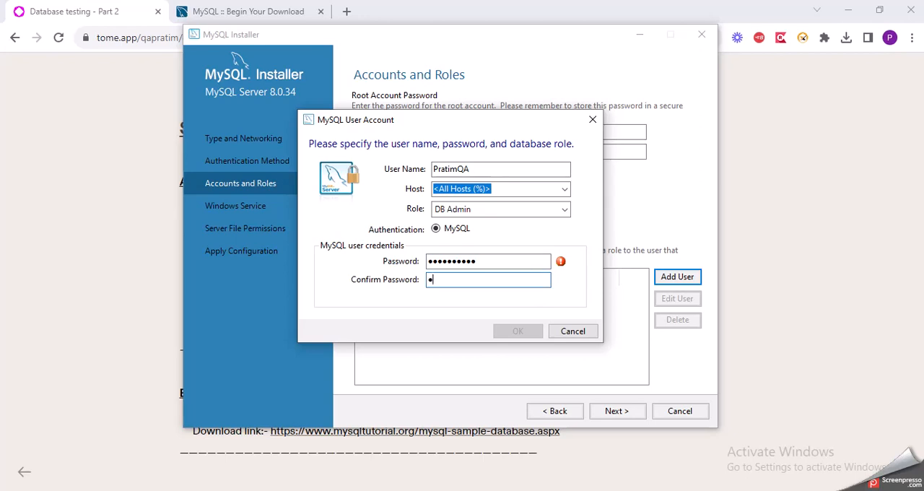
{"action": "type", "text": "***"}
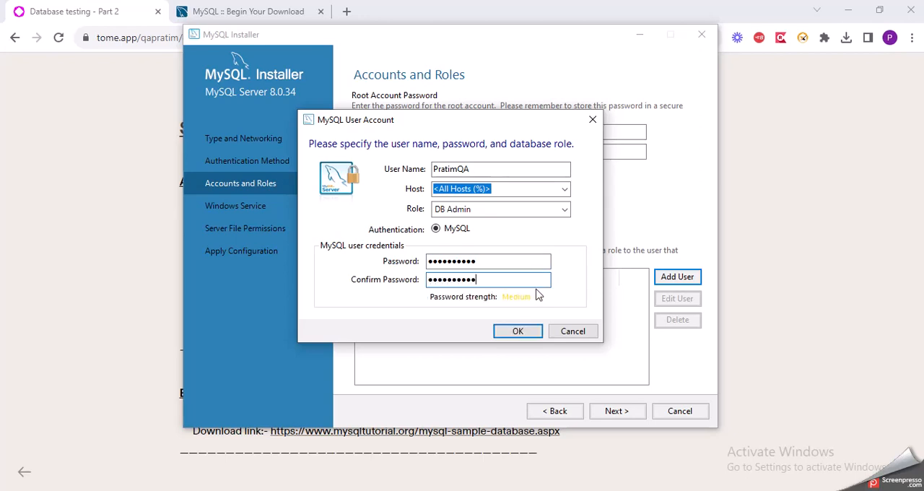
{"action": "left_click", "coordinate": [538, 333]}
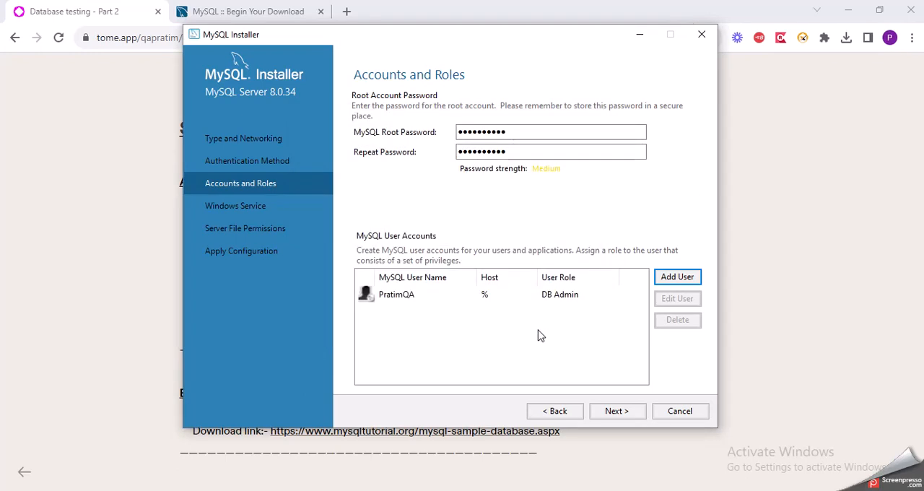
{"action": "left_click", "coordinate": [406, 304]}
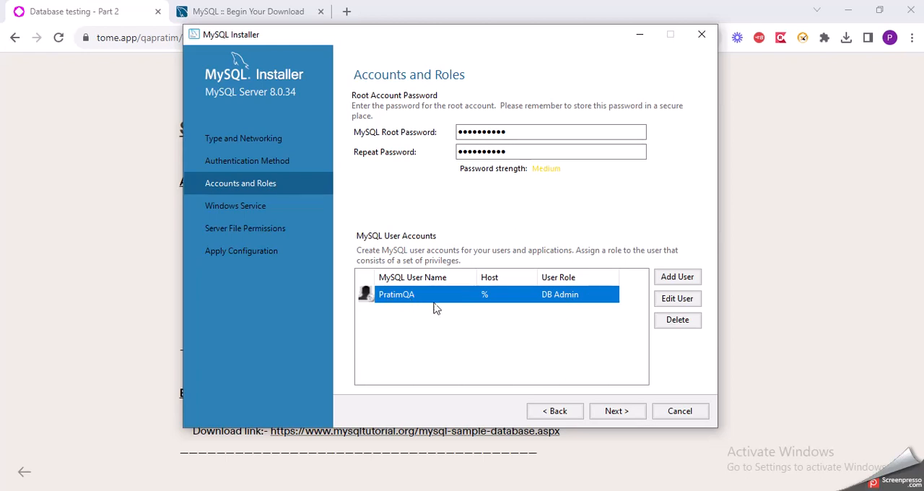
Apply the server configuration with Windows service MySQL80 starting at system startup under the Standard System Account and full-access file permissions
{"action": "left_click", "coordinate": [609, 411]}
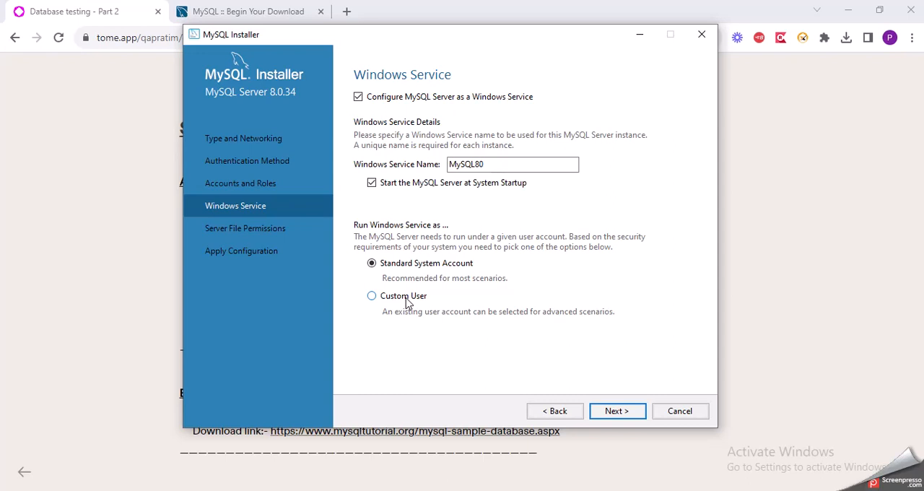
{"action": "left_click", "coordinate": [617, 410]}
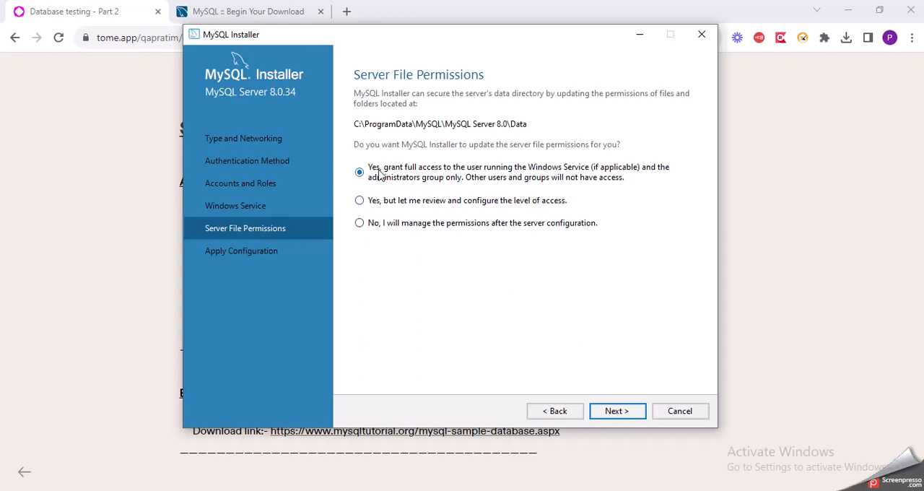
{"action": "left_click", "coordinate": [614, 413]}
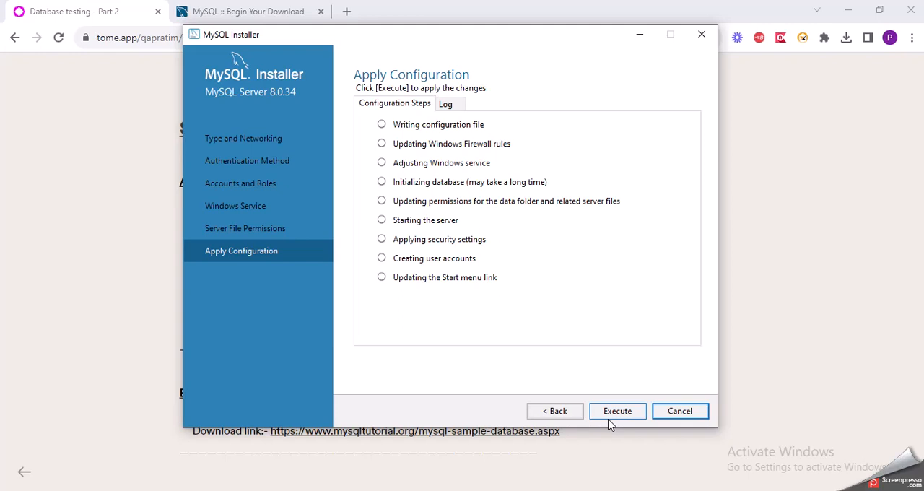
{"action": "left_click", "coordinate": [610, 423]}
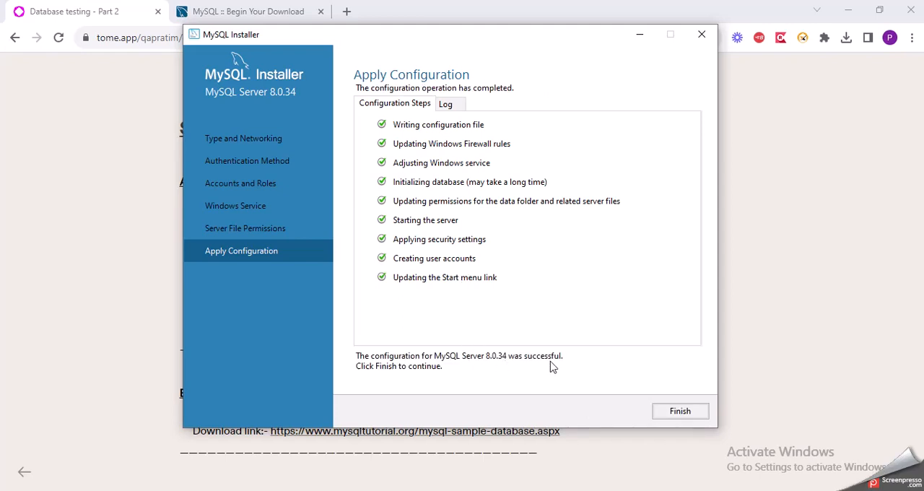
{"action": "left_click", "coordinate": [703, 415]}
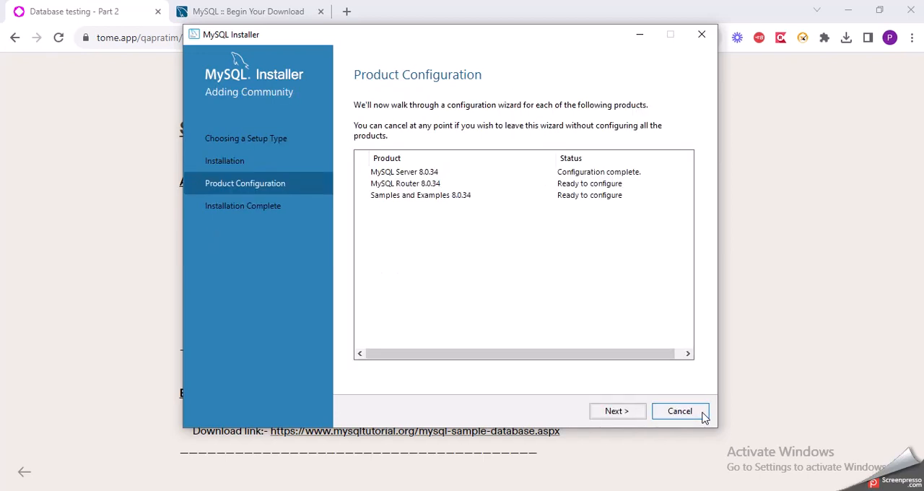
Finish the MySQL Router 8.0.34 configuration without bootstrapping for InnoDB Cluster, and proceed to the Samples and Examples configuration
{"action": "left_click", "coordinate": [623, 417]}
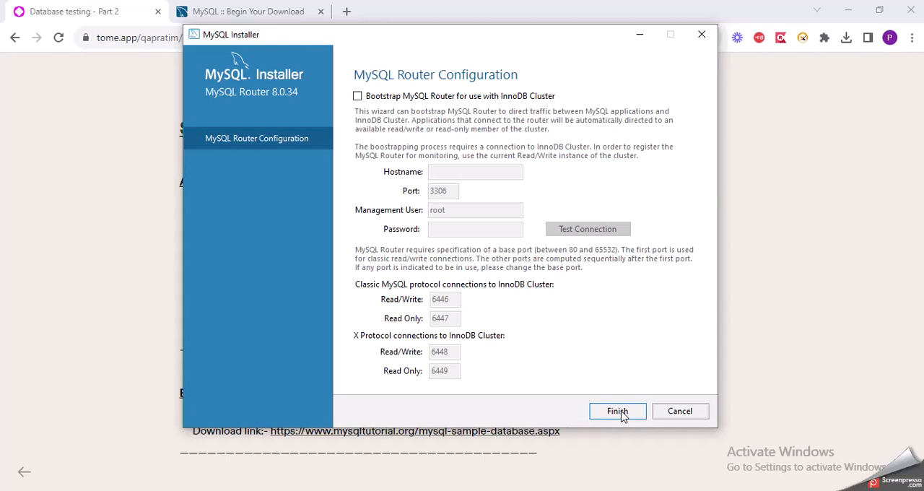
{"action": "left_click", "coordinate": [623, 416]}
{"action": "left_click", "coordinate": [623, 416]}
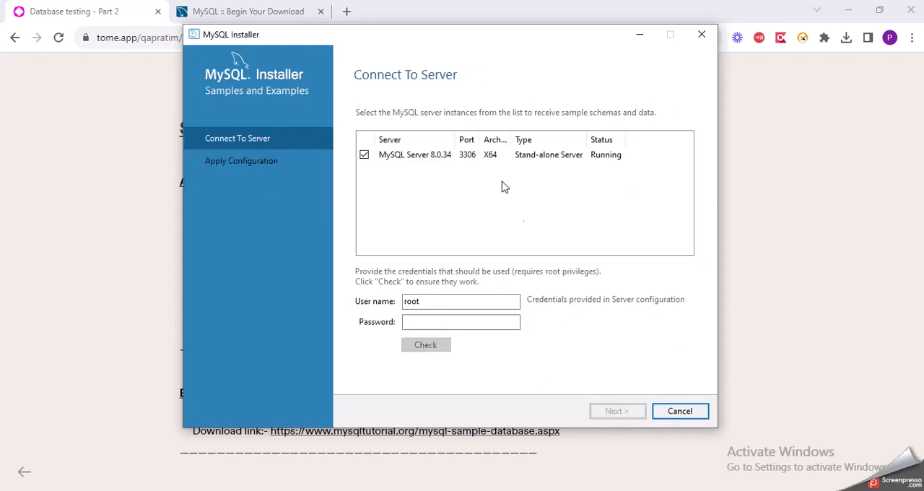
Replace root with the new DB Admin account's user name in the sample data server connection
{"action": "double_click", "coordinate": [447, 302]}
{"action": "left_click", "coordinate": [447, 302]}
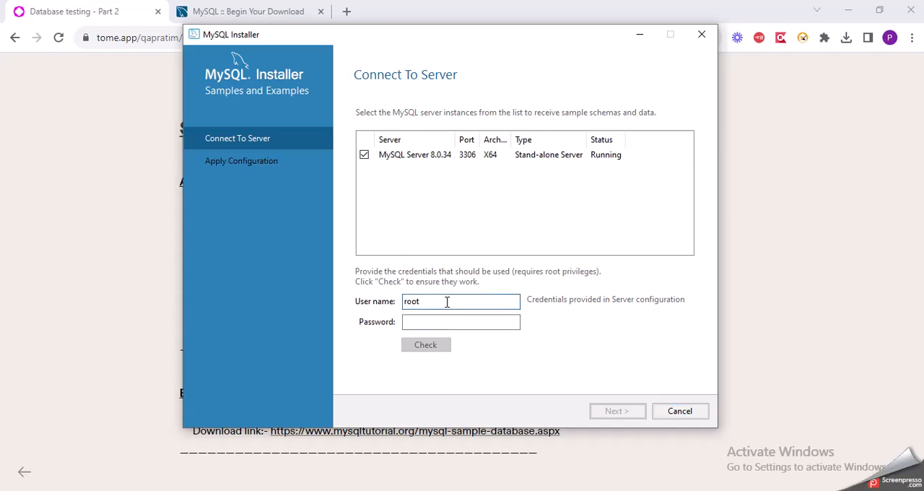
{"action": "key", "text": "BackSpace"}
{"action": "key", "text": "BackSpace"}
{"action": "key", "text": "BackSpace"}
{"action": "key", "text": "BackSpace"}
{"action": "type", "text": "PRat"}
{"action": "key", "text": "BackSpace"}
{"action": "key", "text": "BackSpace"}
{"action": "key", "text": "BackSpace"}
{"action": "type", "text": "r"}
{"action": "key", "text": "BackSpace"}
{"action": "type", "text": "ratimQA"}
Enter the DB Admin account's password and check the connection to MySQL Server 8.0.34
{"action": "left_click", "coordinate": [422, 322]}
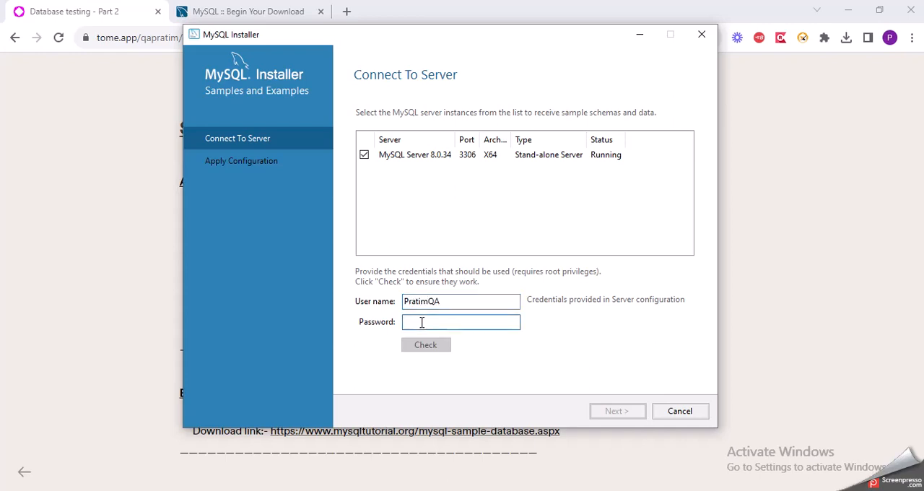
{"action": "type", "text": "•••••••"}
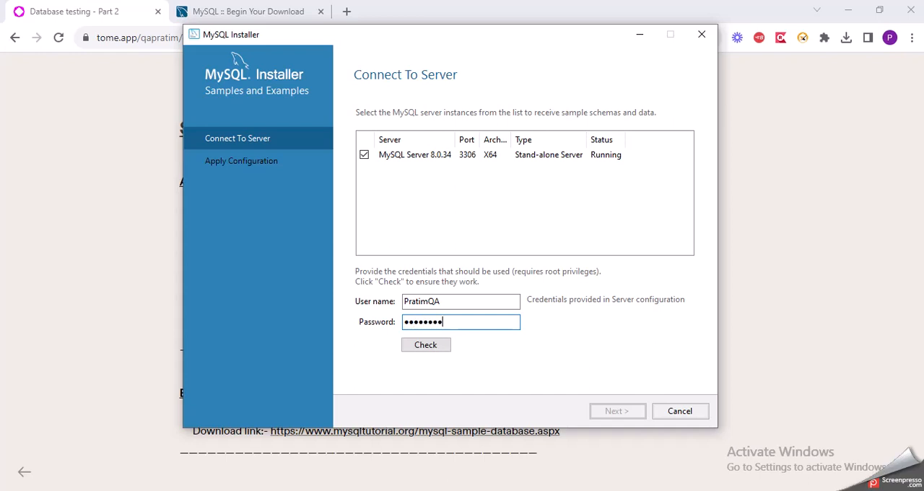
{"action": "key", "text": "BackSpace"}
{"action": "key", "text": "BackSpace"}
{"action": "key", "text": "BackSpace"}
{"action": "key", "text": "BackSpace"}
{"action": "key", "text": "BackSpace"}
{"action": "key", "text": "BackSpace"}
{"action": "key", "text": "BackSpace"}
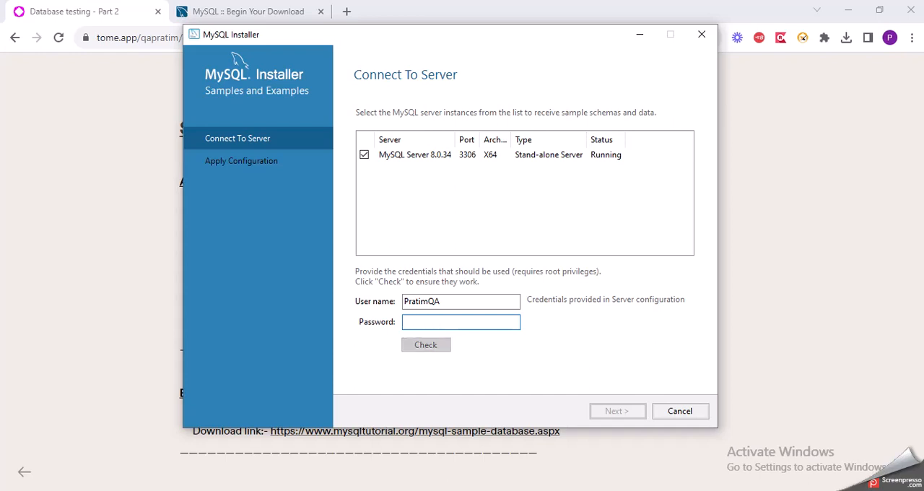
{"action": "type", "text": "•••••••••"}
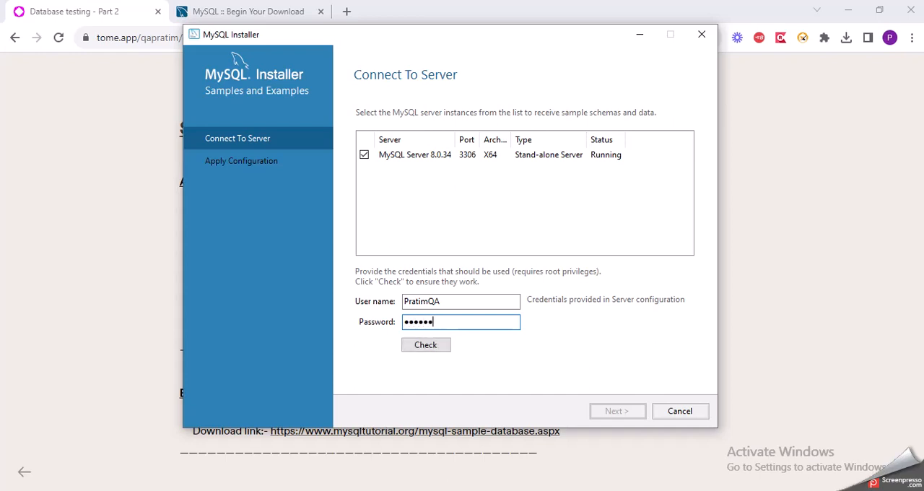
{"action": "type", "text": "•"}
{"action": "left_click", "coordinate": [431, 352]}
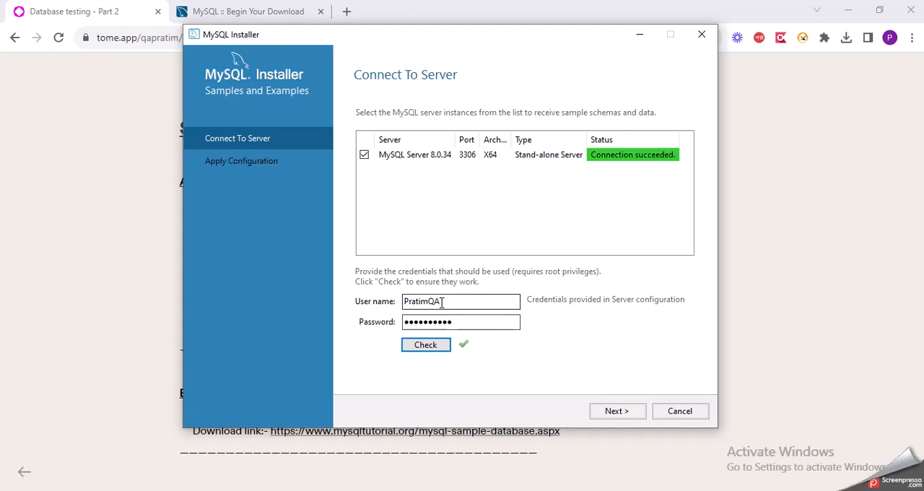
Apply the Samples and Examples configuration, and finish the installation with MySQL Workbench and MySQL Shell set to start
{"action": "left_click", "coordinate": [631, 411]}
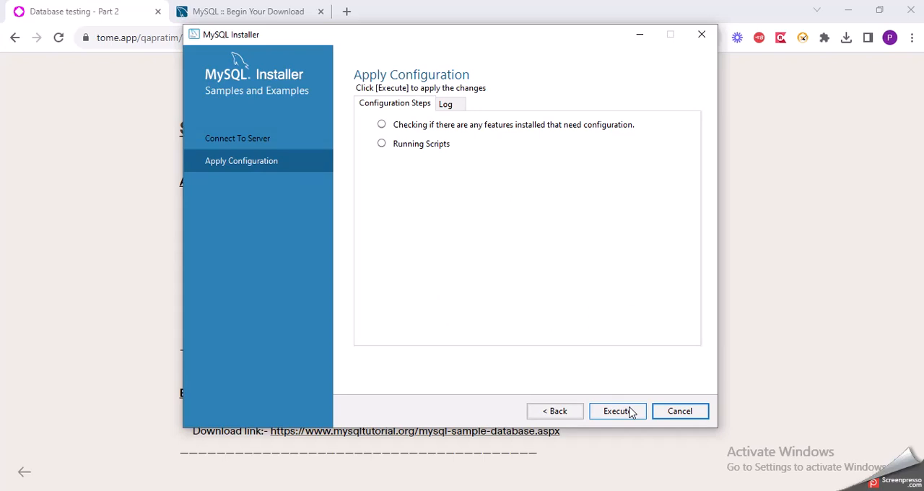
{"action": "left_click", "coordinate": [618, 411]}
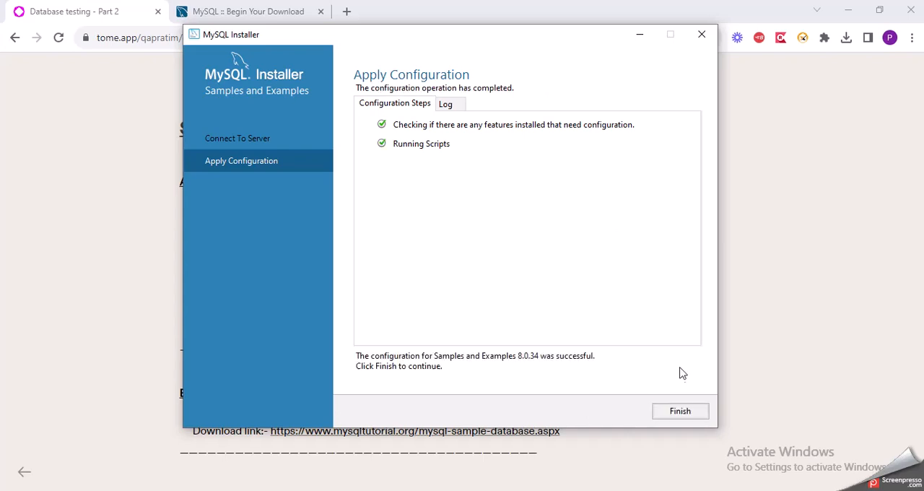
{"action": "left_click", "coordinate": [680, 411]}
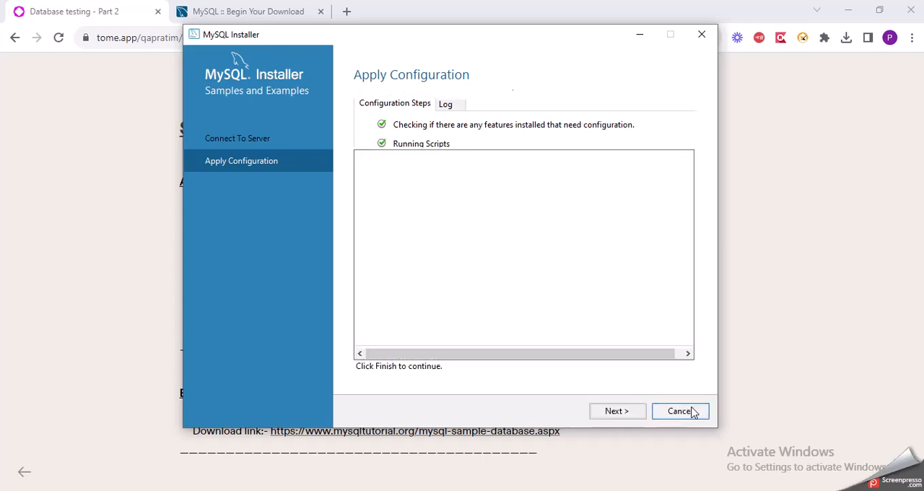
{"action": "left_click", "coordinate": [641, 412]}
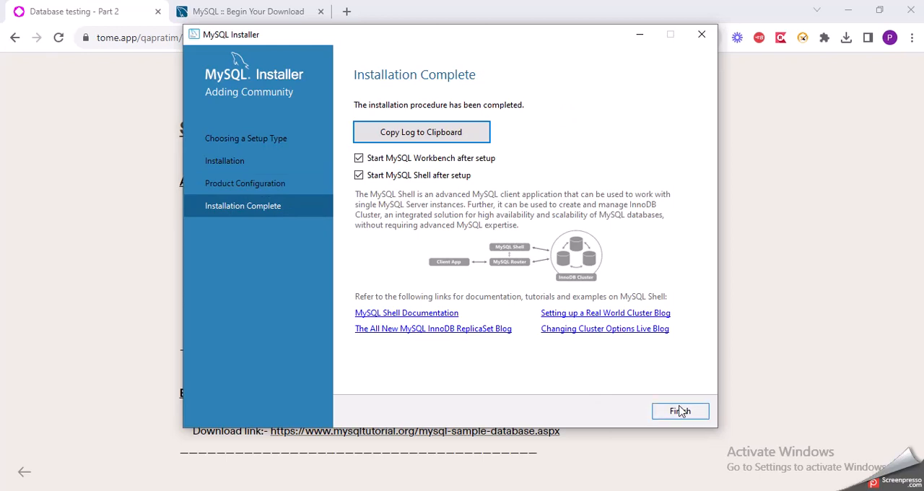
{"action": "left_click", "coordinate": [680, 411]}
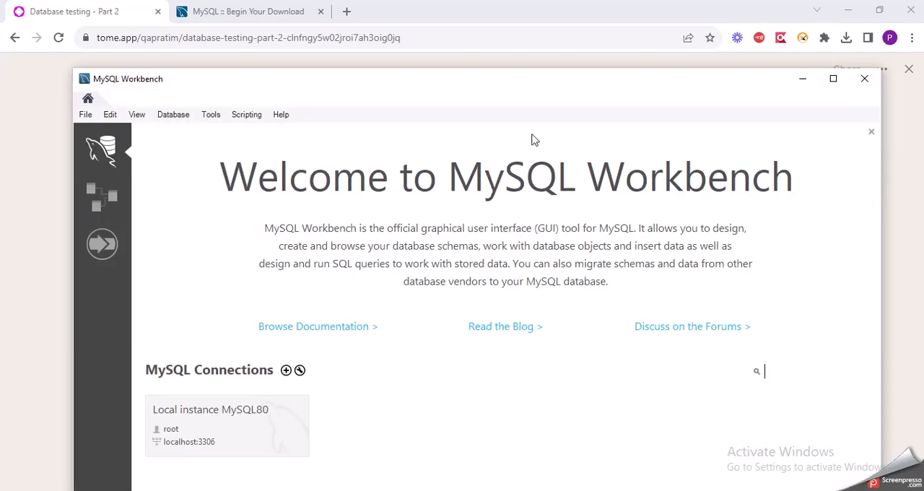
Connect to Local instance MySQL80 in MySQL Workbench by entering the root account password
{"action": "left_click_drag", "start_coordinate": [512, 87], "coordinate": [506, 55]}
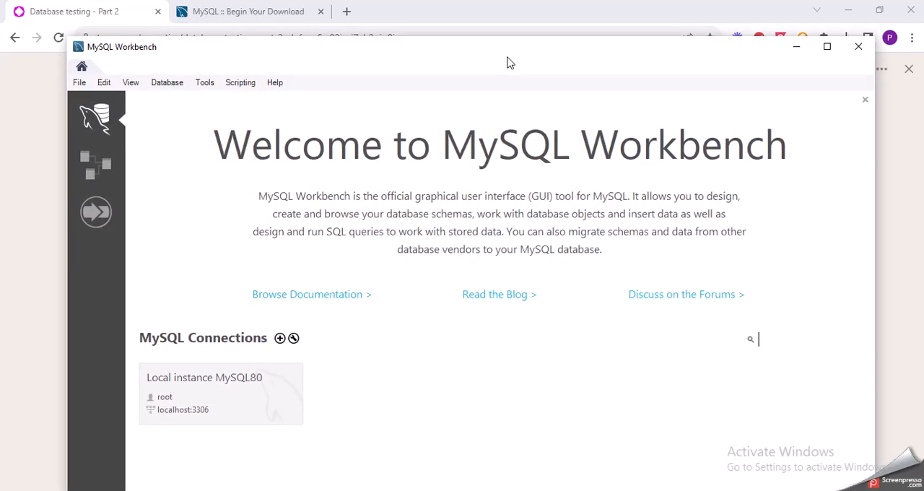
{"action": "left_click", "coordinate": [212, 397]}
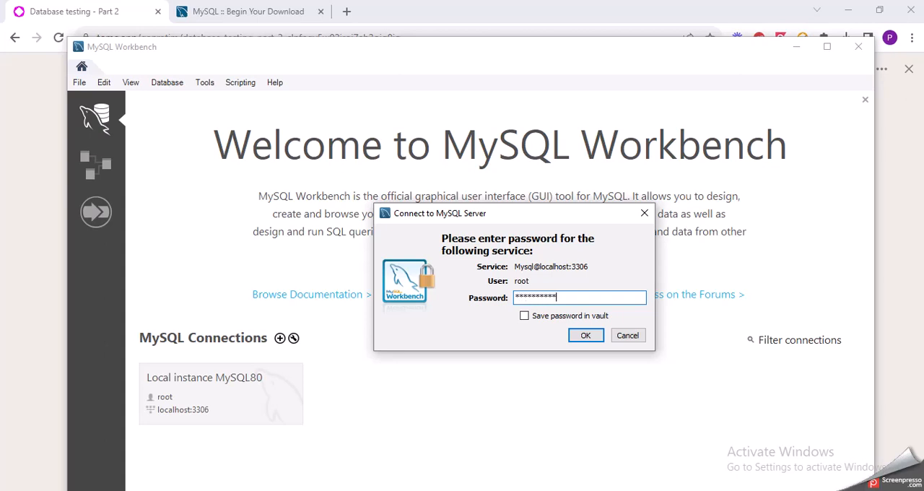
{"action": "left_click", "coordinate": [585, 335]}
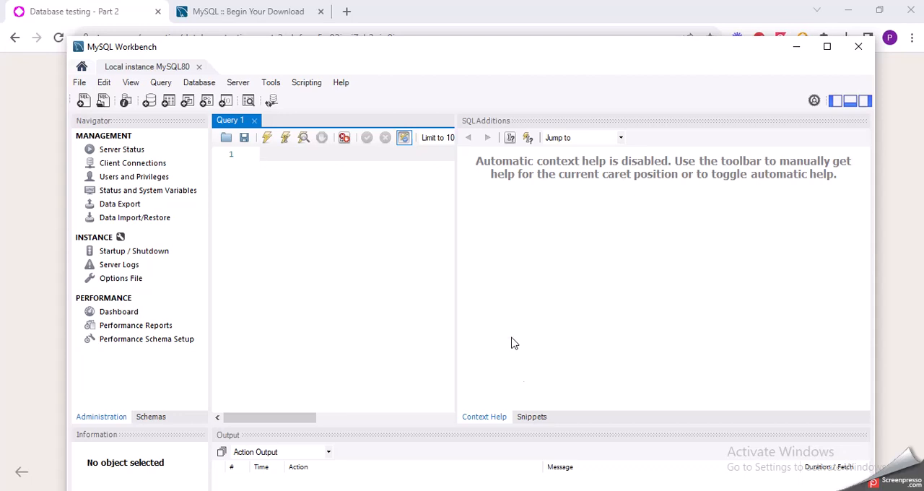
View the MySQL Shell 8.0.34 console window, and return to MySQL Workbench
{"action": "mouse_move", "coordinate": [548, 490]}
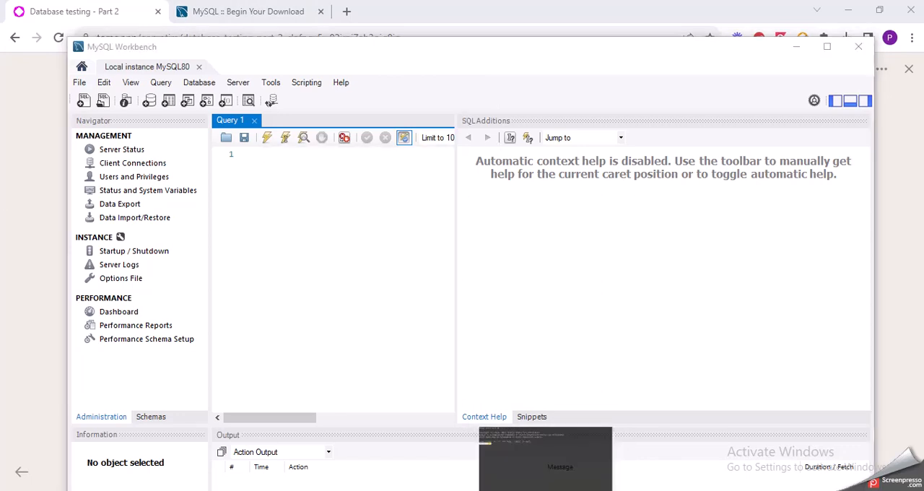
{"action": "left_click", "coordinate": [547, 490]}
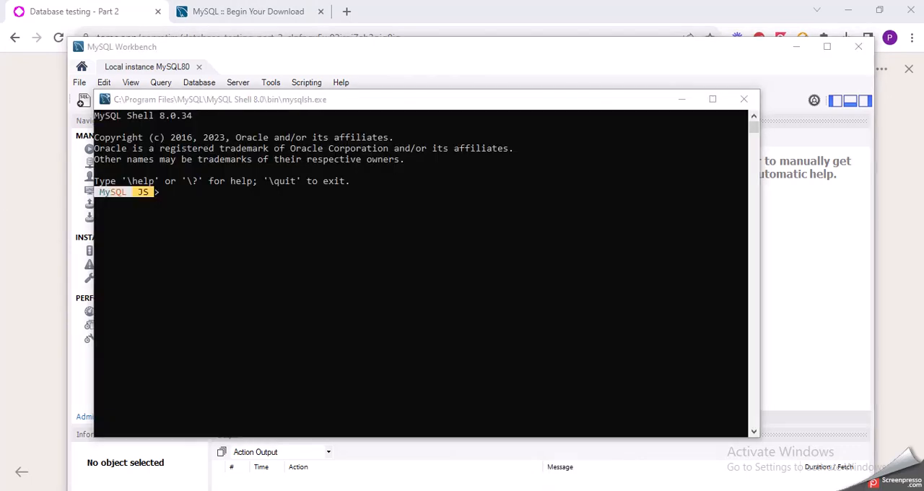
{"action": "key", "text": "alt+Tab"}
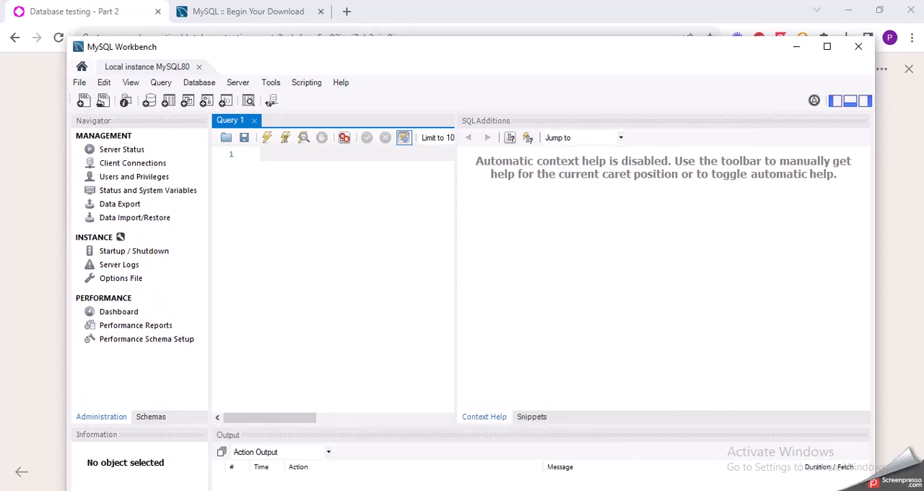
Minimize the MySQL Shell console, and open the classicmodels sample database download link from the Database testing - Part 2 notes in Chrome
{"action": "key", "text": "alt+Tab"}
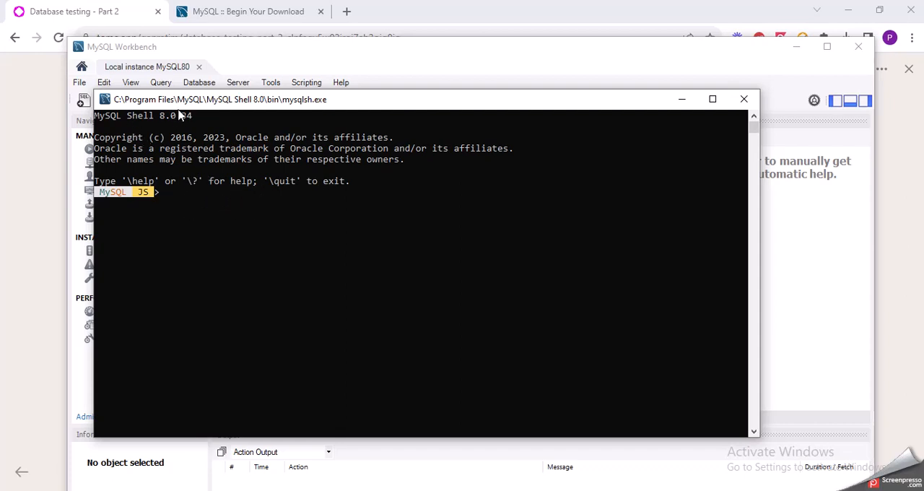
{"action": "left_click", "coordinate": [682, 99]}
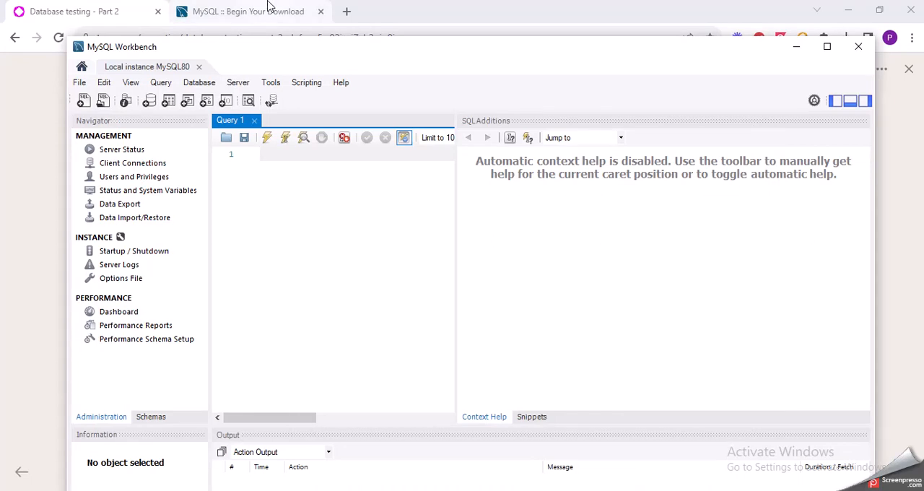
{"action": "left_click", "coordinate": [268, 8]}
{"action": "left_click", "coordinate": [138, 7]}
{"action": "scroll", "coordinate": [245, 285], "scroll_direction": "down", "scroll_amount": 3}
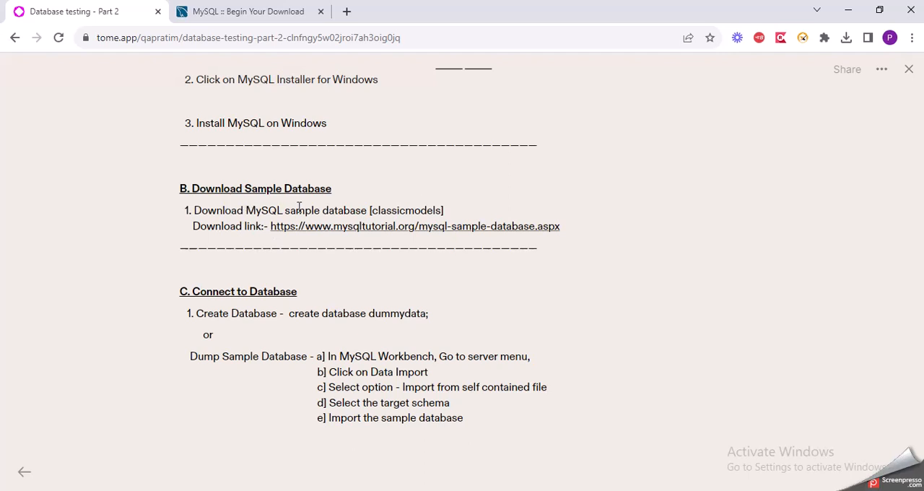
{"action": "left_click", "coordinate": [345, 227]}
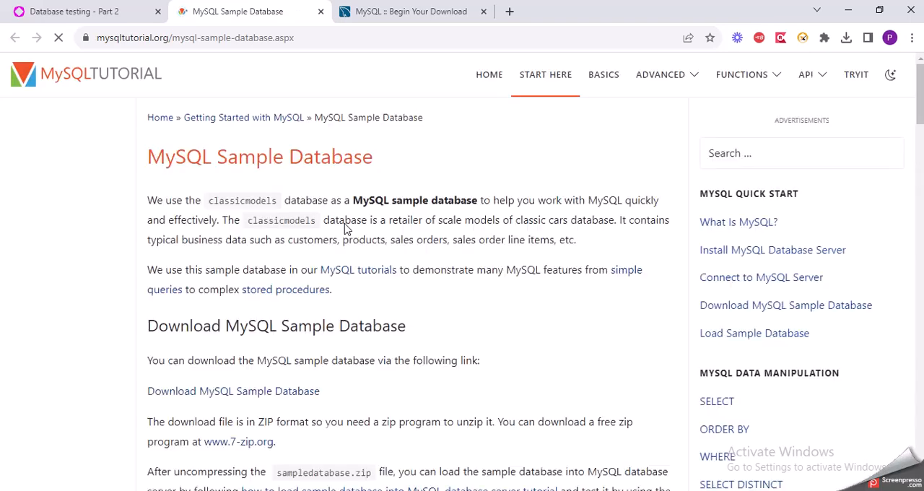
Download the MySQL sample database archive and save it as mysqlsampledatabase in the Downloads folder
{"action": "scroll", "coordinate": [345, 227], "scroll_direction": "down", "scroll_amount": 3}
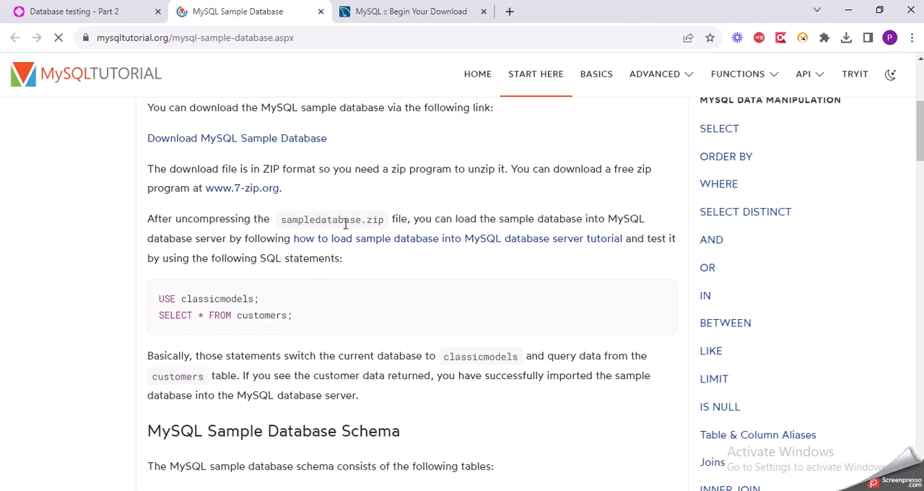
{"action": "scroll", "coordinate": [334, 216], "scroll_direction": "up", "scroll_amount": 3}
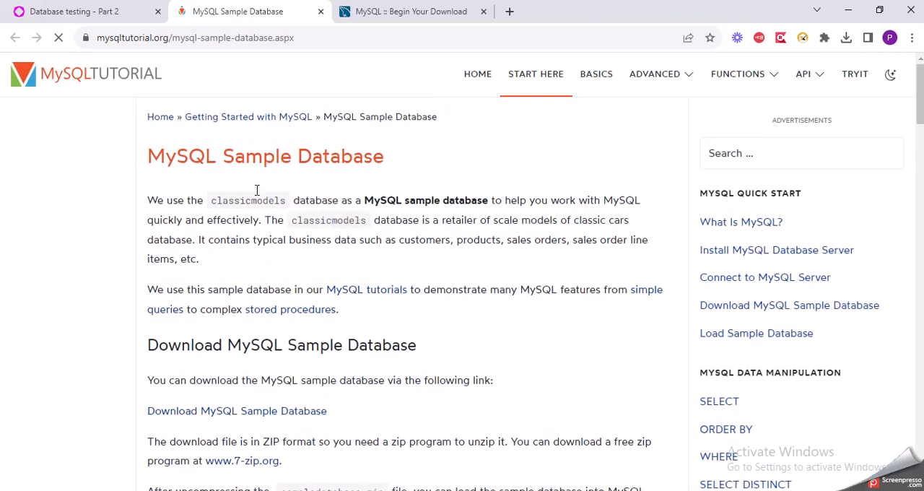
{"action": "scroll", "coordinate": [308, 198], "scroll_direction": "down", "scroll_amount": 3}
{"action": "scroll", "coordinate": [326, 208], "scroll_direction": "up", "scroll_amount": 1}
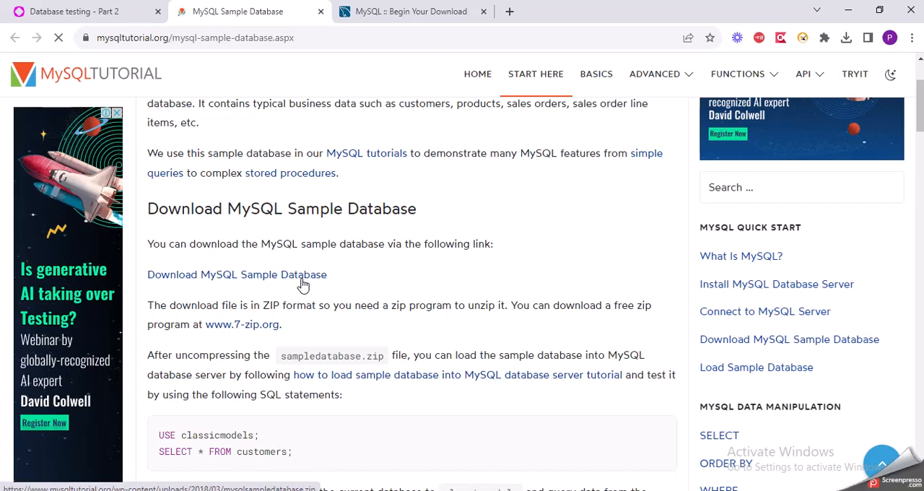
{"action": "left_click", "coordinate": [304, 278]}
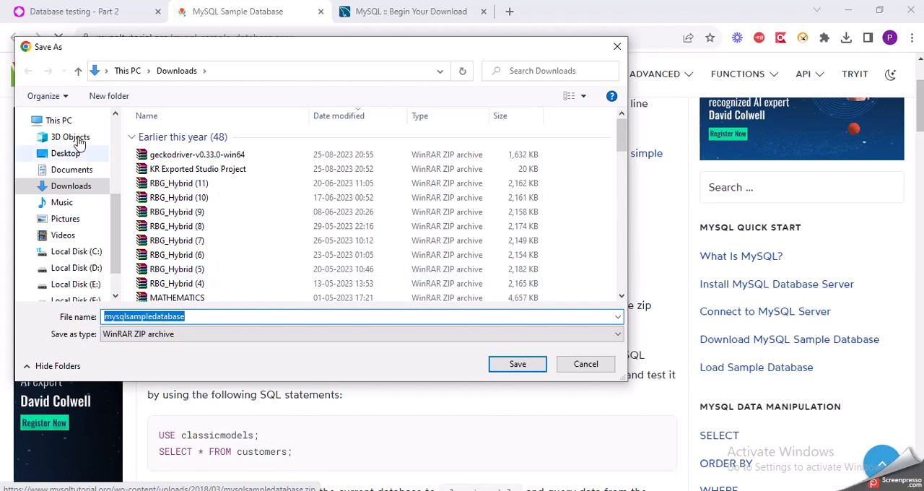
{"action": "left_click", "coordinate": [528, 364]}
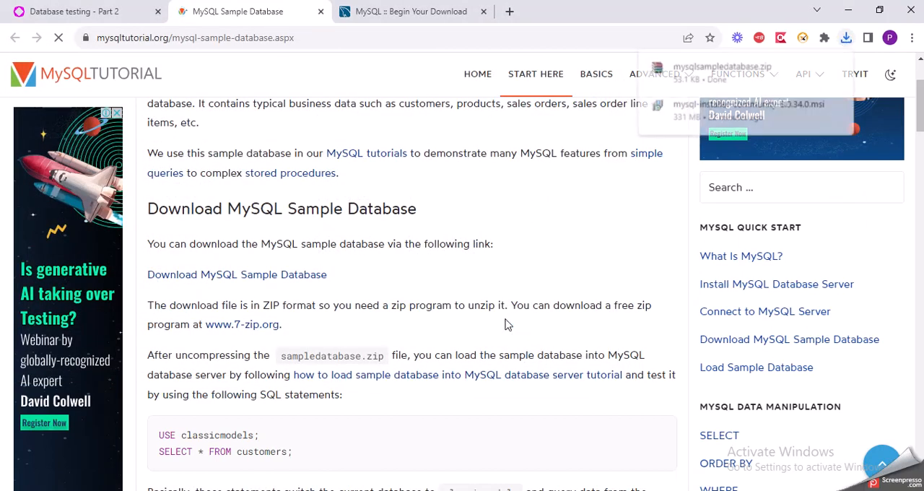
{"action": "scroll", "coordinate": [508, 325], "scroll_direction": "down", "scroll_amount": 2}
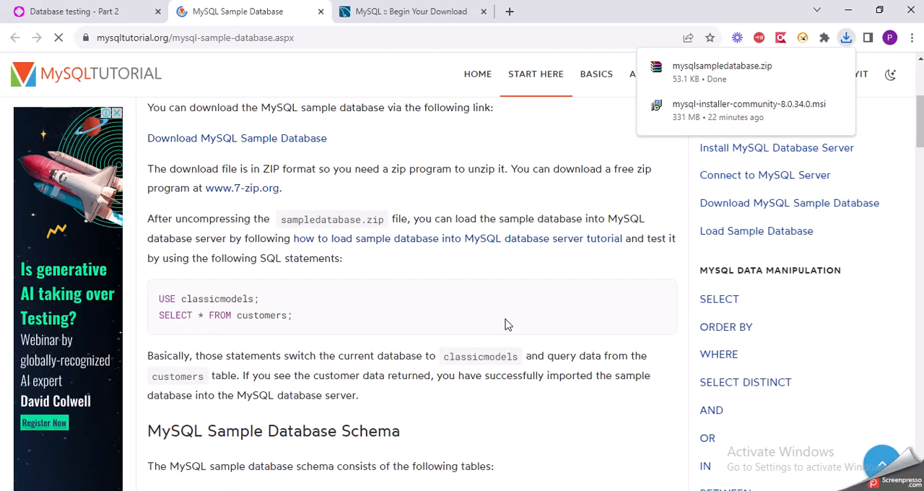
{"action": "scroll", "coordinate": [505, 325], "scroll_direction": "up", "scroll_amount": 3}
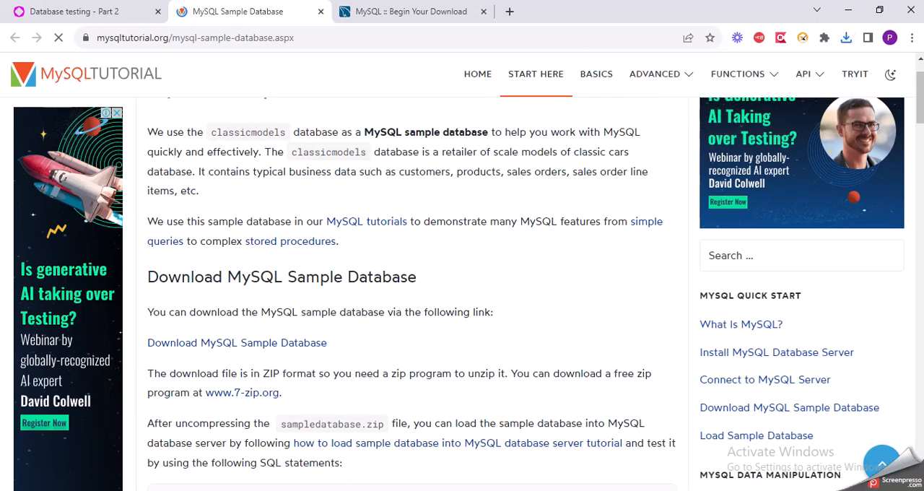
Switch to File Explorer, extract the mysqlsampledatabase archive in Downloads into its own folder, and open that folder
{"action": "left_click", "coordinate": [260, 462]}
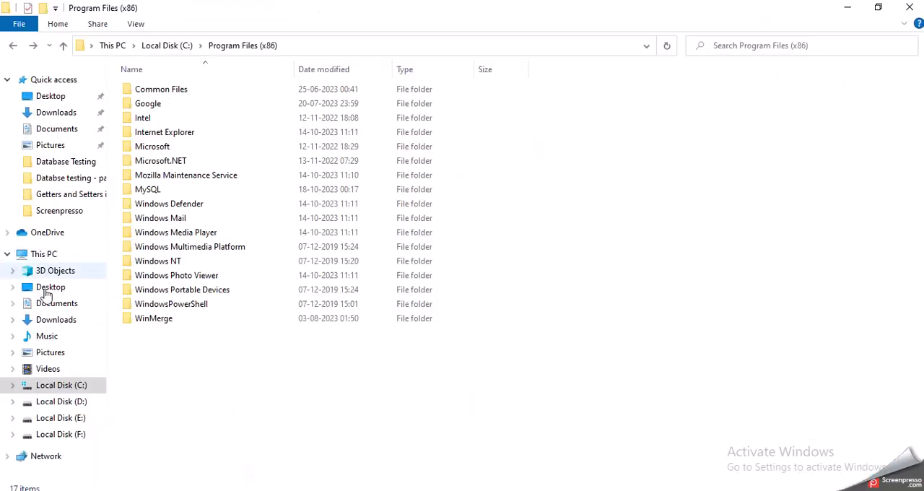
{"action": "left_click", "coordinate": [66, 321]}
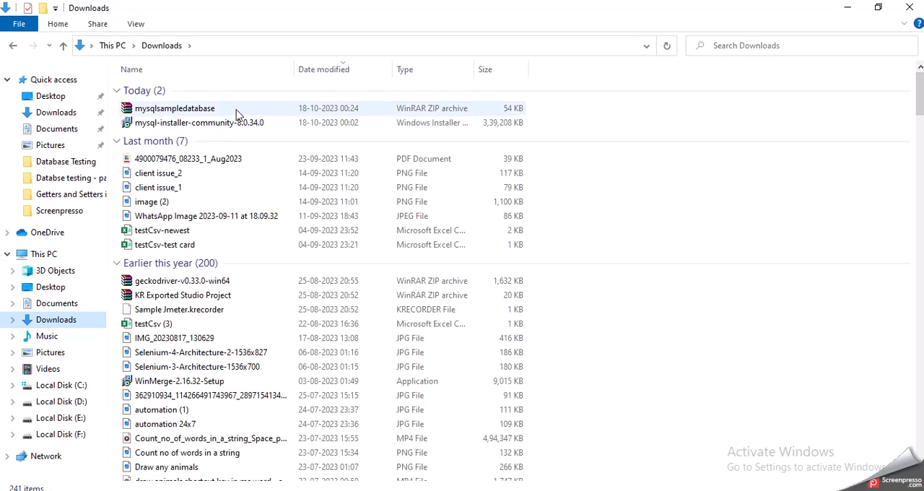
{"action": "left_click", "coordinate": [222, 108]}
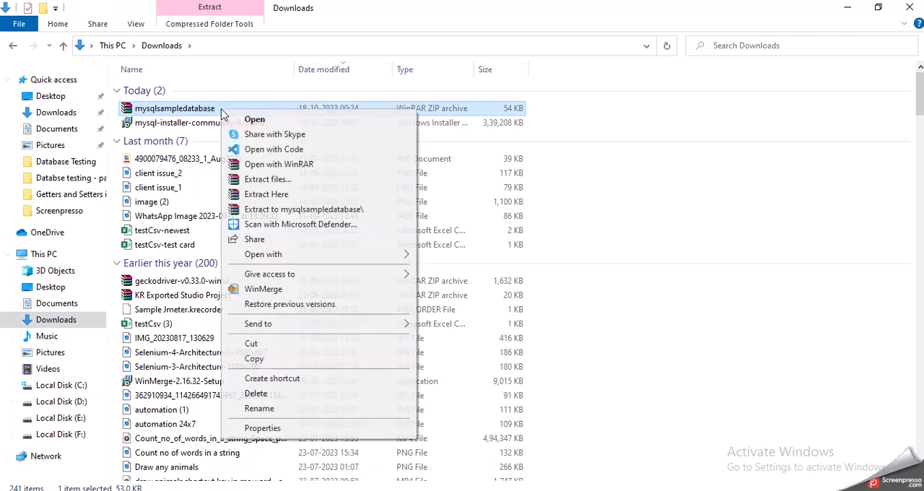
{"action": "right_click", "coordinate": [223, 111]}
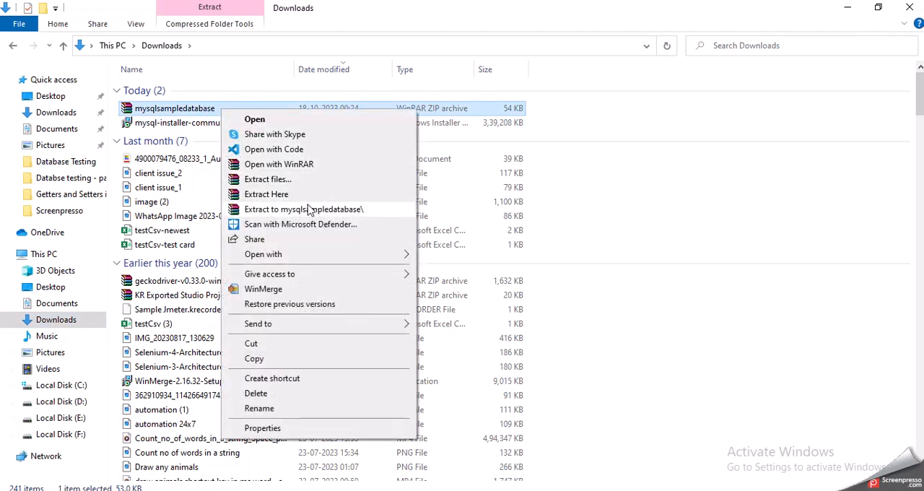
{"action": "left_click", "coordinate": [309, 208]}
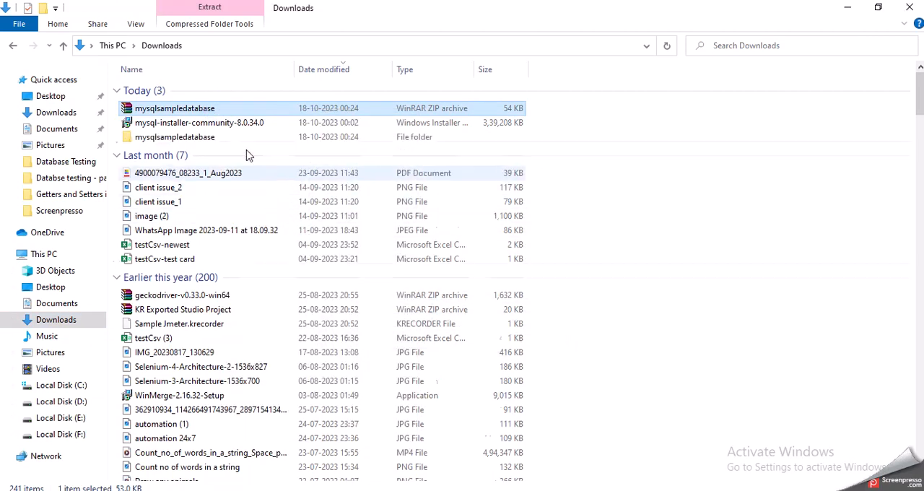
{"action": "double_click", "coordinate": [210, 137]}
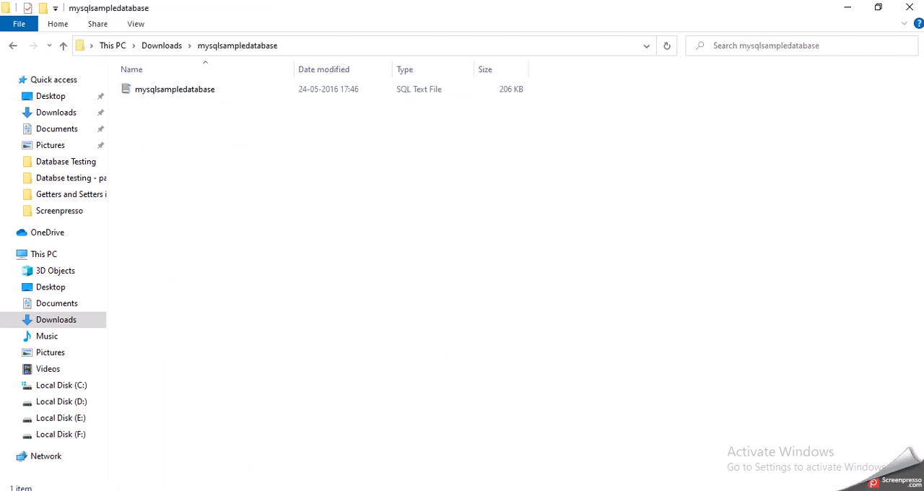
Return to the Database testing - Part 2 notes in Chrome and view the Connect to Database section
{"action": "key", "text": "alt+Tab"}
{"action": "left_click", "coordinate": [136, 9]}
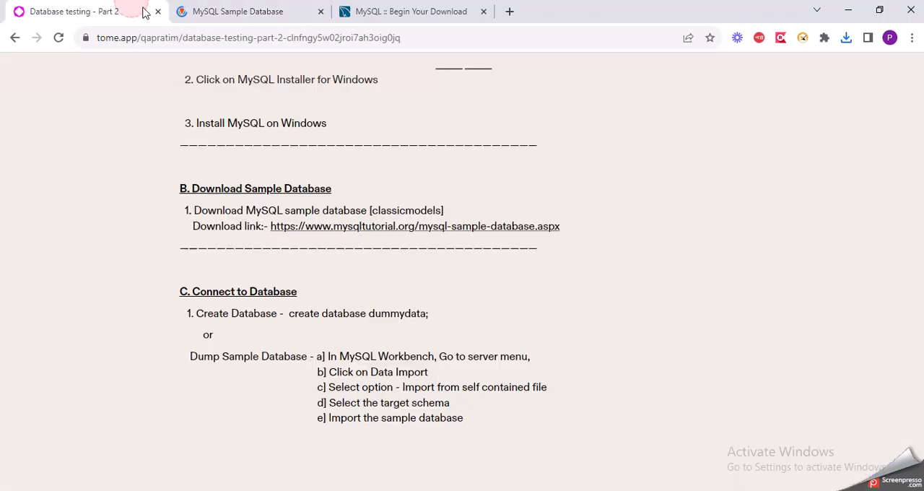
{"action": "scroll", "coordinate": [354, 269], "scroll_direction": "down", "scroll_amount": 1}
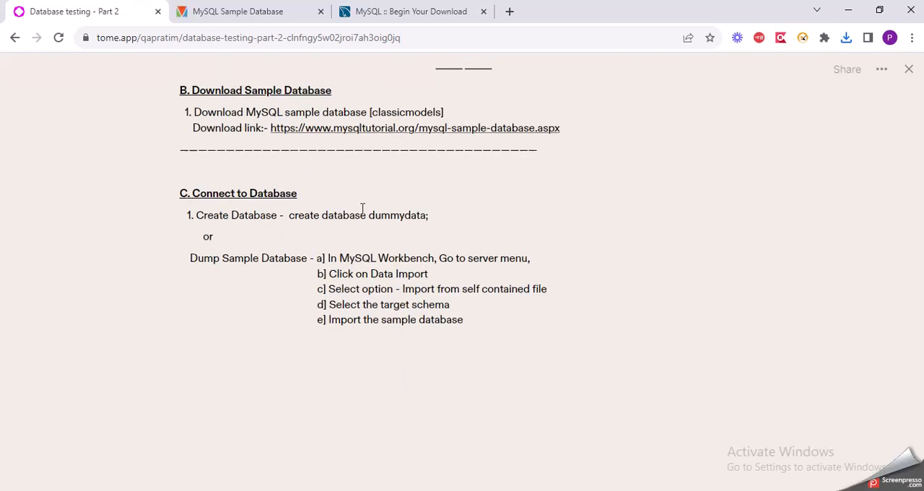
Check the extracted mysqlsampledatabase folder in File Explorer, and switch to MySQL Workbench and widen its query editor
{"action": "mouse_move", "coordinate": [315, 490]}
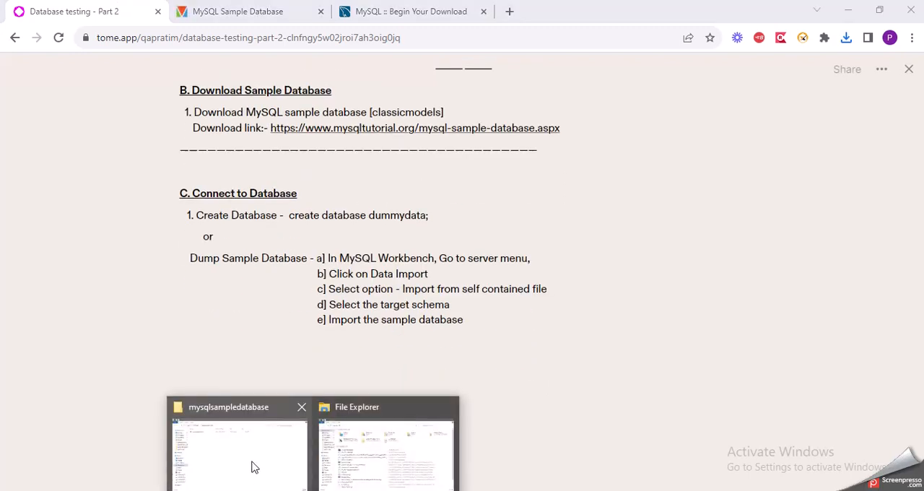
{"action": "left_click", "coordinate": [252, 465]}
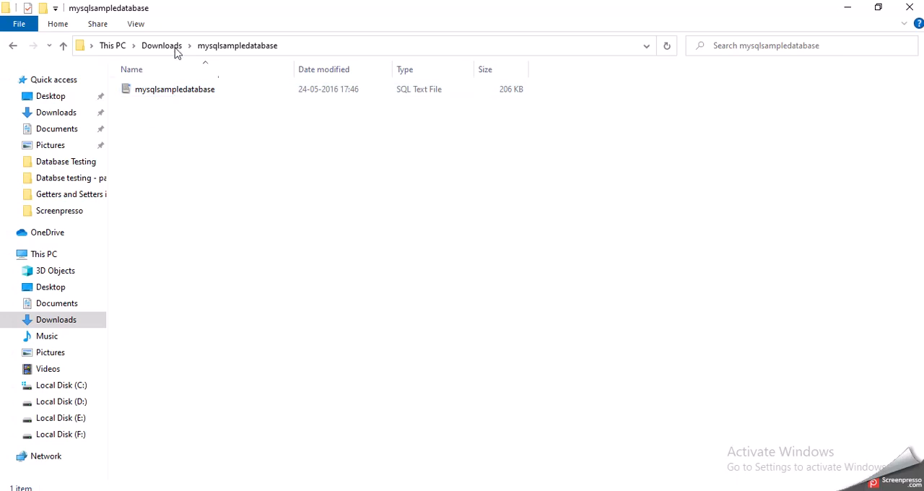
{"action": "left_click", "coordinate": [574, 489]}
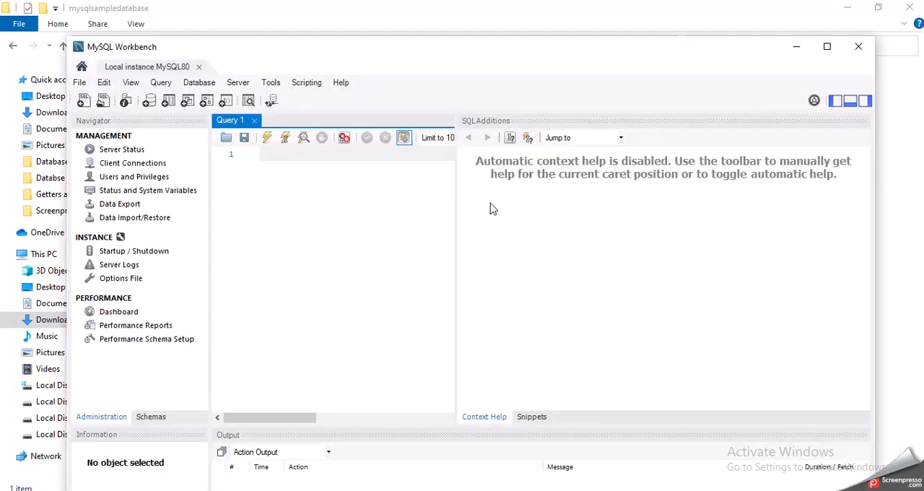
{"action": "left_click_drag", "start_coordinate": [456, 215], "coordinate": [616, 218]}
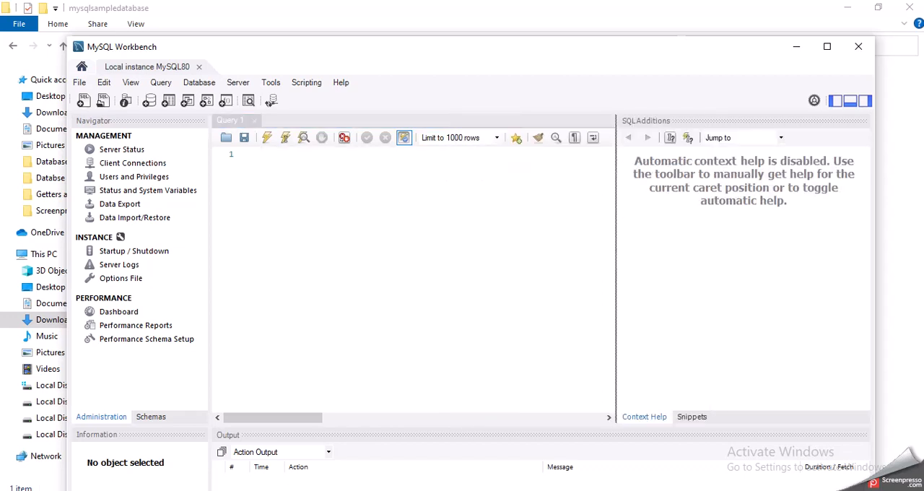
Read the create database statement and the Dump Sample Database instructions in the Chrome notes
{"action": "left_click", "coordinate": [359, 489]}
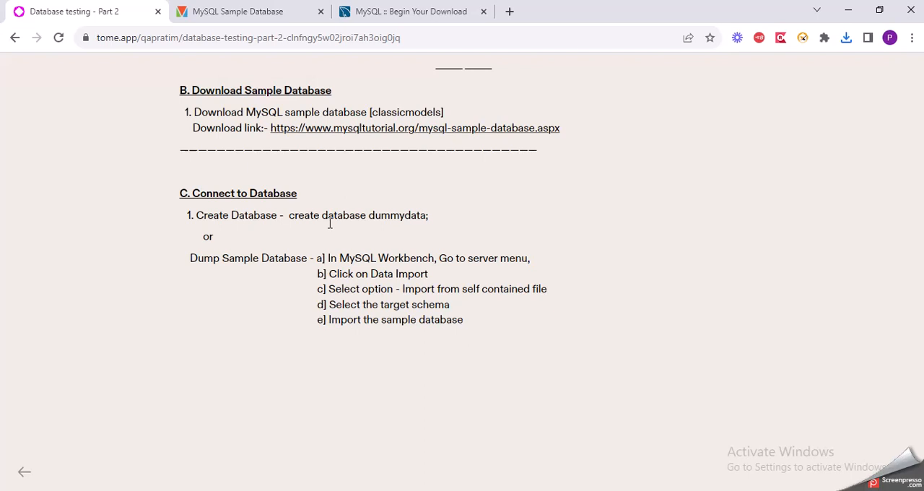
{"action": "left_click", "coordinate": [290, 219]}
{"action": "left_click_drag", "start_coordinate": [289, 218], "coordinate": [431, 215]}
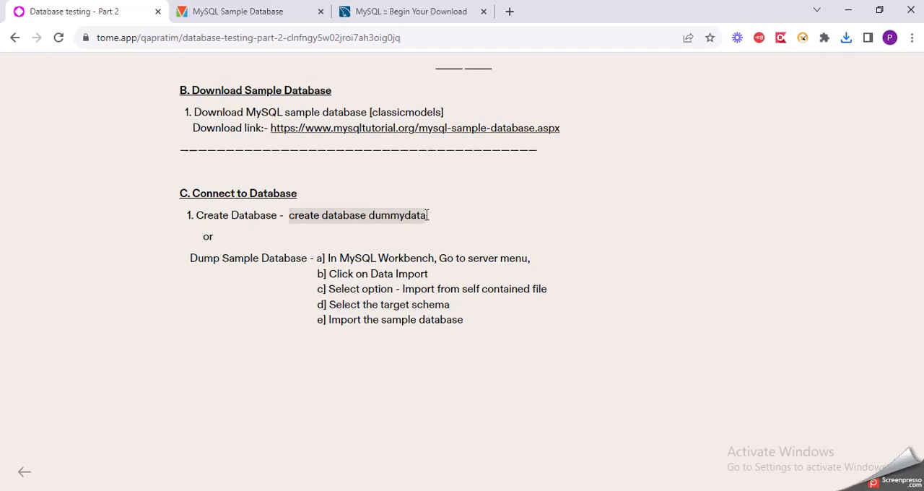
{"action": "left_click", "coordinate": [322, 263]}
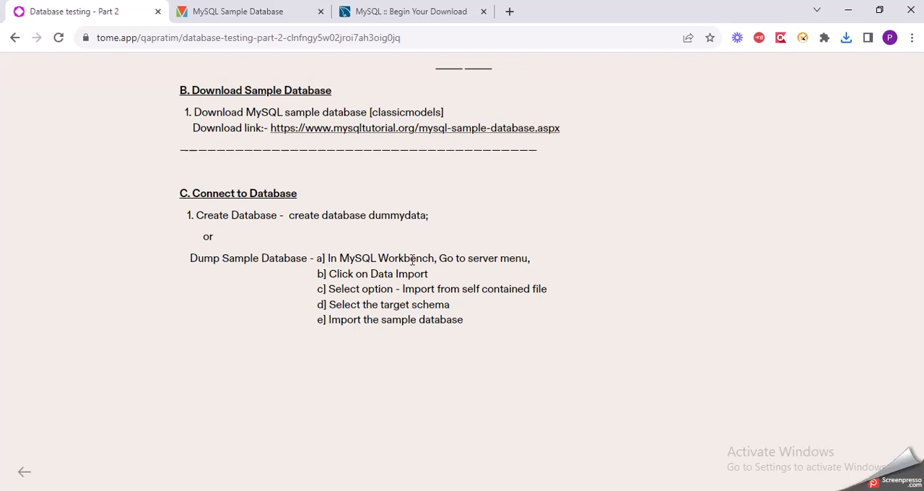
Switch to MySQL Workbench, maximize its window, and open Data Import for Local instance MySQL80
{"action": "key", "text": "alt+Tab"}
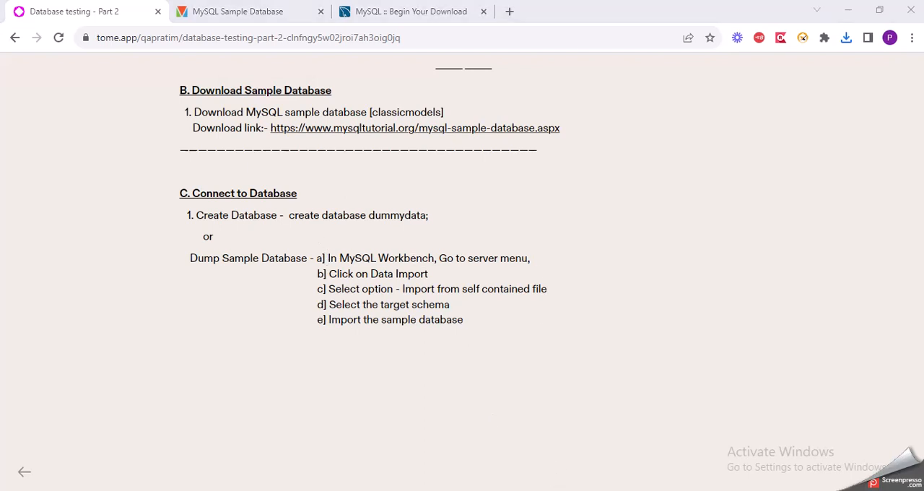
{"action": "left_click", "coordinate": [246, 86]}
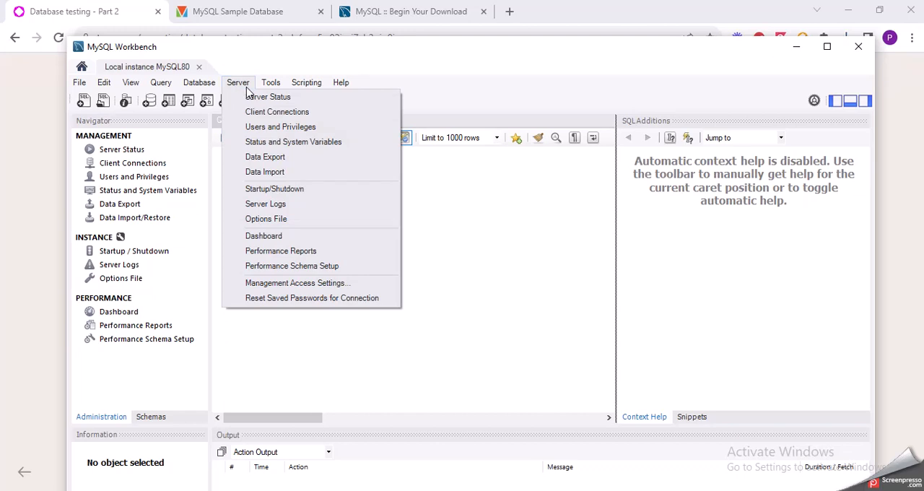
{"action": "left_click", "coordinate": [130, 7]}
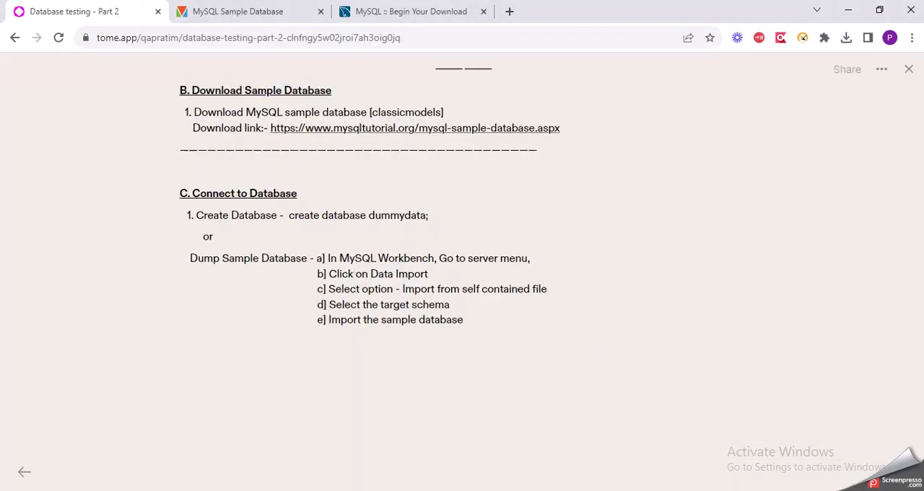
{"action": "key", "text": "alt+Tab"}
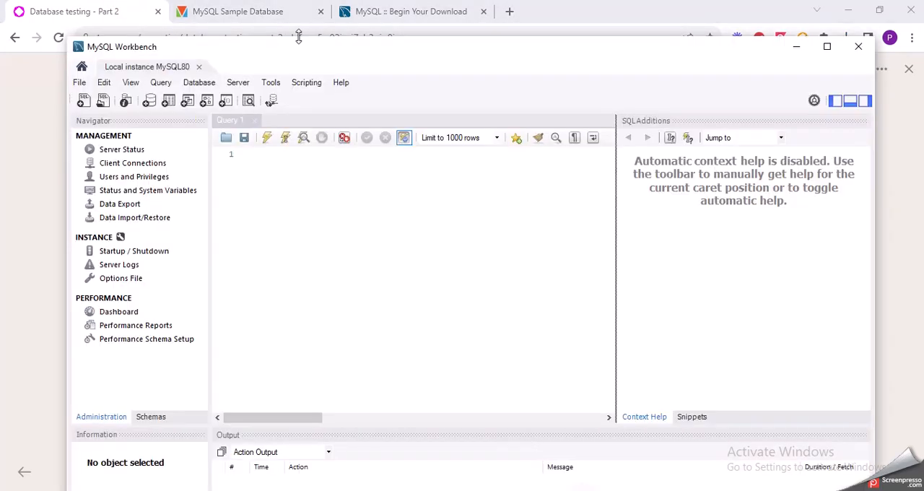
{"action": "left_click", "coordinate": [826, 46]}
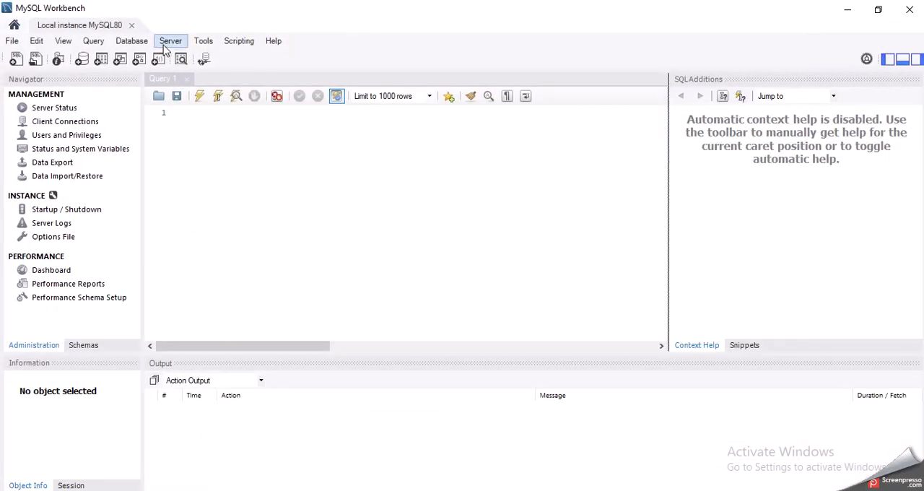
{"action": "left_click", "coordinate": [168, 44]}
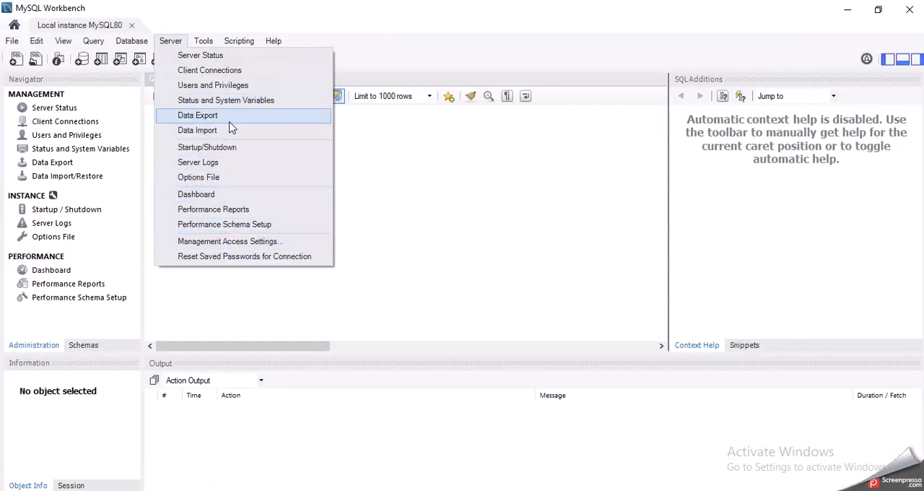
{"action": "left_click", "coordinate": [217, 131]}
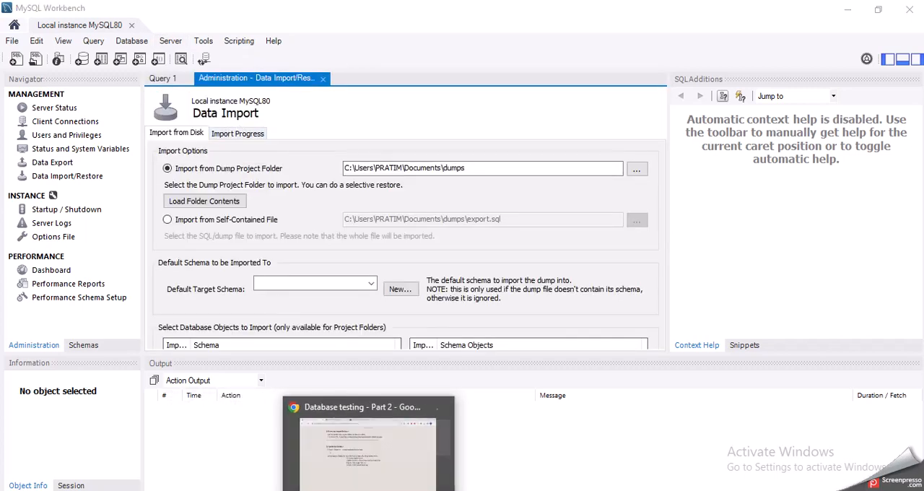
Check the self-contained file import instruction in the Chrome notes, and return to Data Import in MySQL Workbench
{"action": "left_click", "coordinate": [369, 490]}
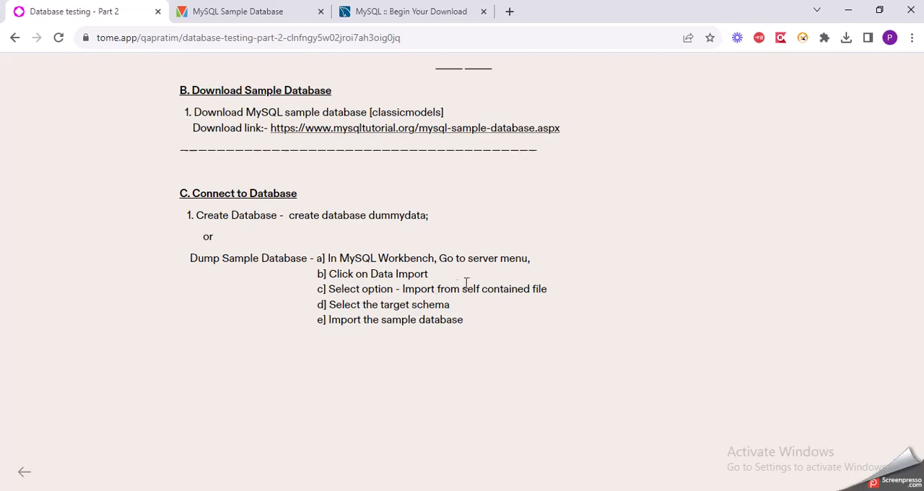
{"action": "key", "text": "alt+Tab"}
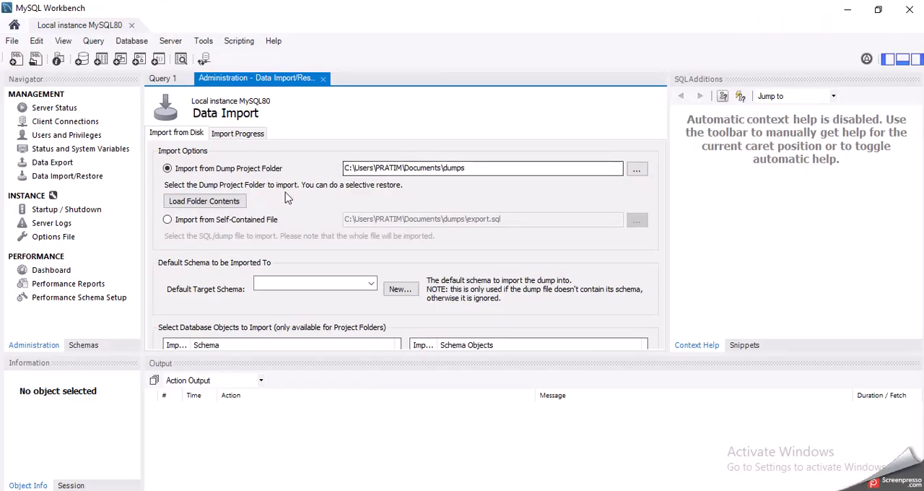
Set the import to a self-contained file and choose mysqlsampledatabase.sql from the mysqlsampledatabase folder in Downloads
{"action": "left_click", "coordinate": [209, 227]}
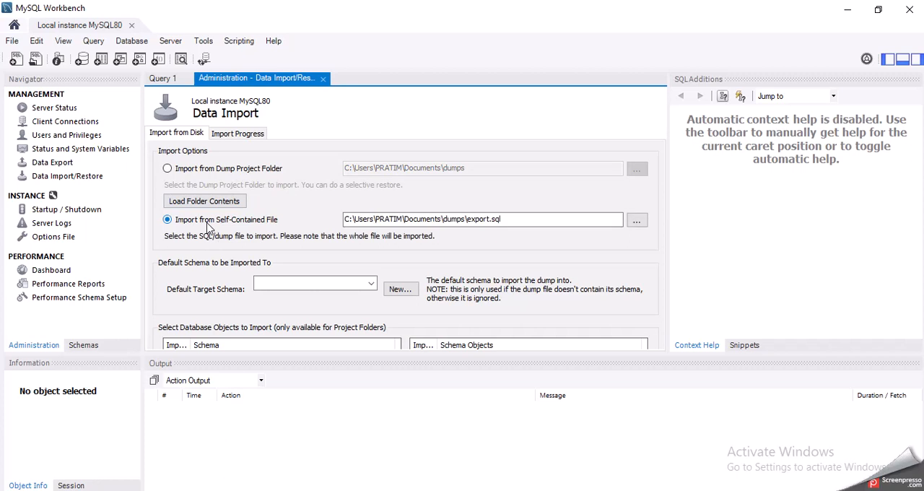
{"action": "left_click", "coordinate": [637, 222]}
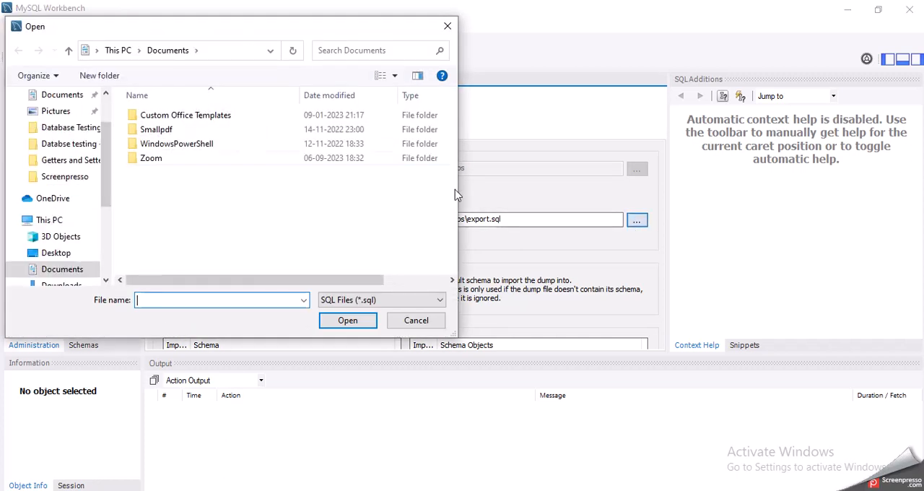
{"action": "scroll", "coordinate": [68, 238], "scroll_direction": "down", "scroll_amount": 1}
{"action": "left_click", "coordinate": [62, 269]}
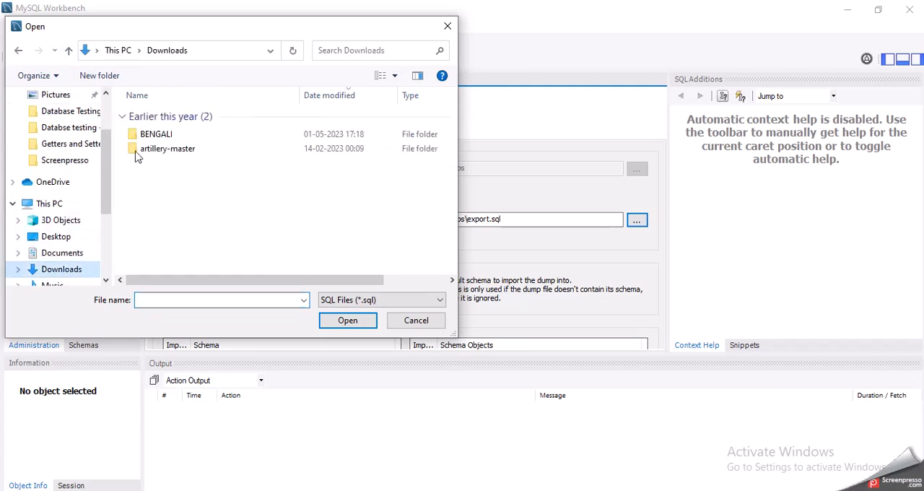
{"action": "double_click", "coordinate": [174, 131]}
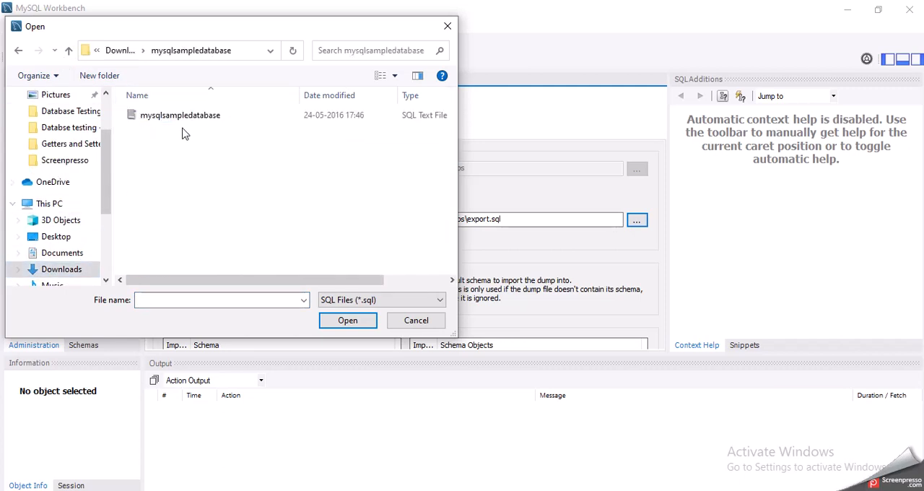
{"action": "double_click", "coordinate": [184, 119]}
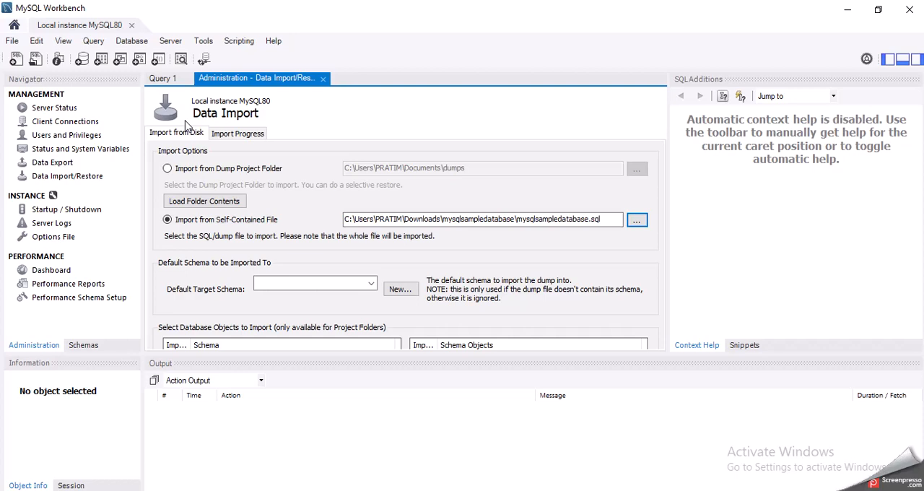
Check the target schema instruction in the Chrome notes, and create newschema as the default target schema in MySQL Workbench
{"action": "key", "text": "alt+Tab"}
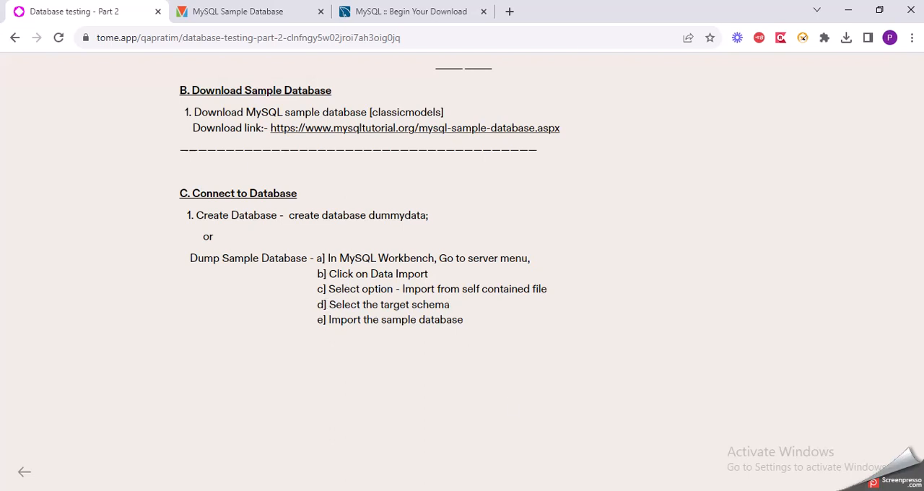
{"action": "key", "text": "alt+Tab"}
{"action": "left_click", "coordinate": [329, 284]}
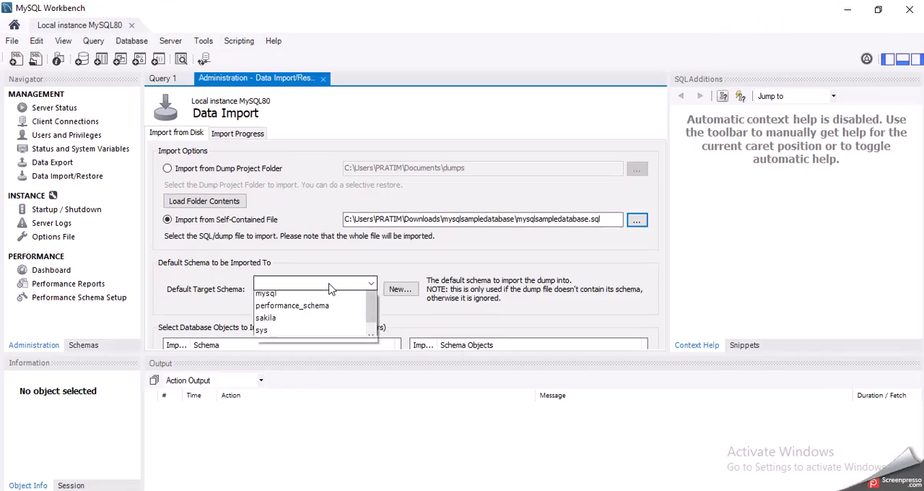
{"action": "left_click", "coordinate": [330, 285]}
{"action": "left_click", "coordinate": [401, 289]}
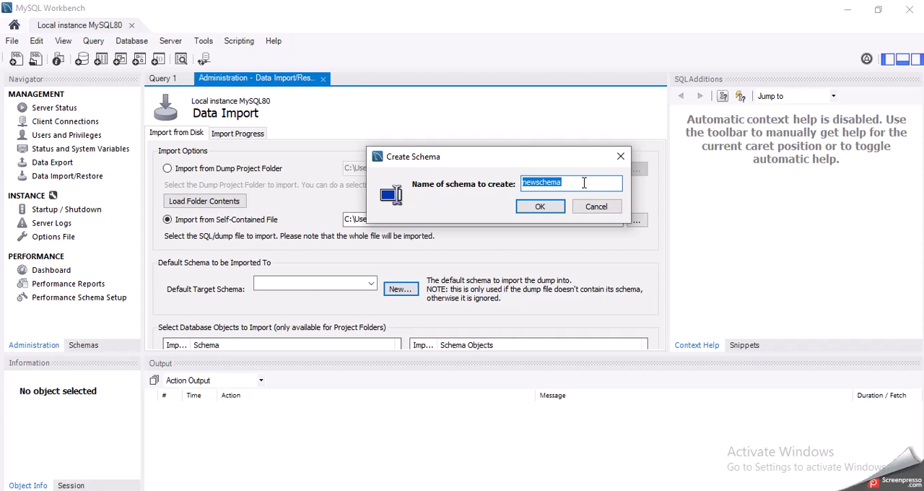
{"action": "left_click", "coordinate": [540, 207]}
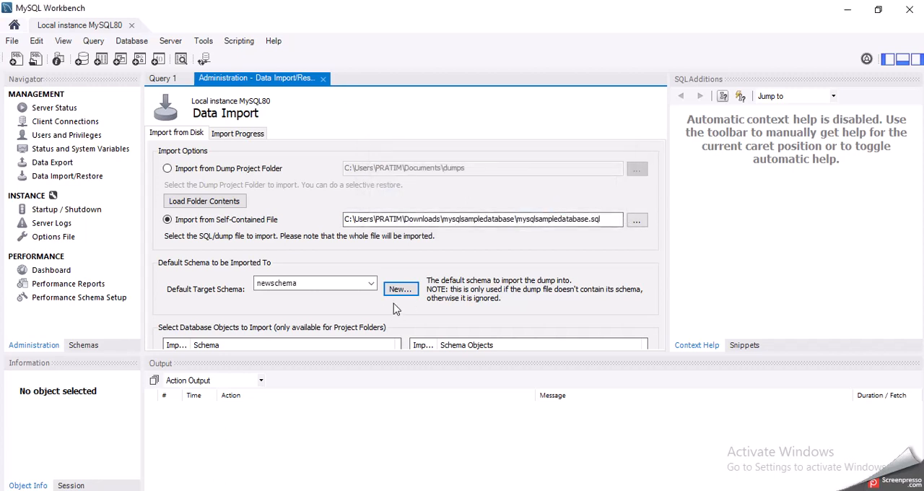
Recheck the import instructions in the Chrome notes, and extend the Data Import form in MySQL Workbench to choose Dump Structure and Data
{"action": "key", "text": "alt+Tab"}
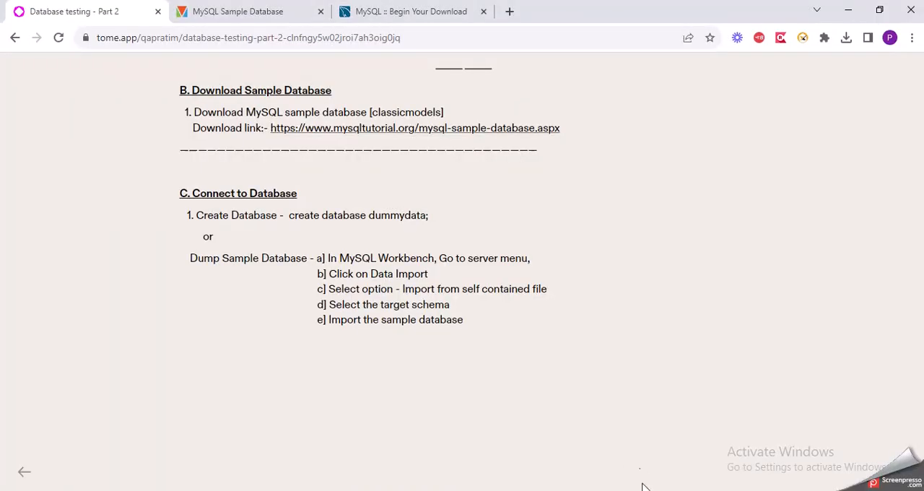
{"action": "key", "text": "alt+Tab"}
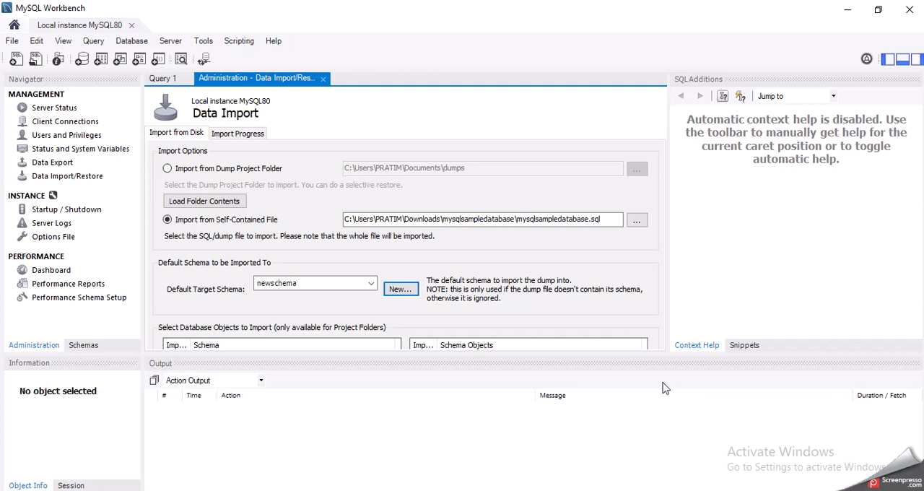
{"action": "left_click", "coordinate": [571, 431]}
{"action": "left_click_drag", "start_coordinate": [418, 354], "coordinate": [417, 419]}
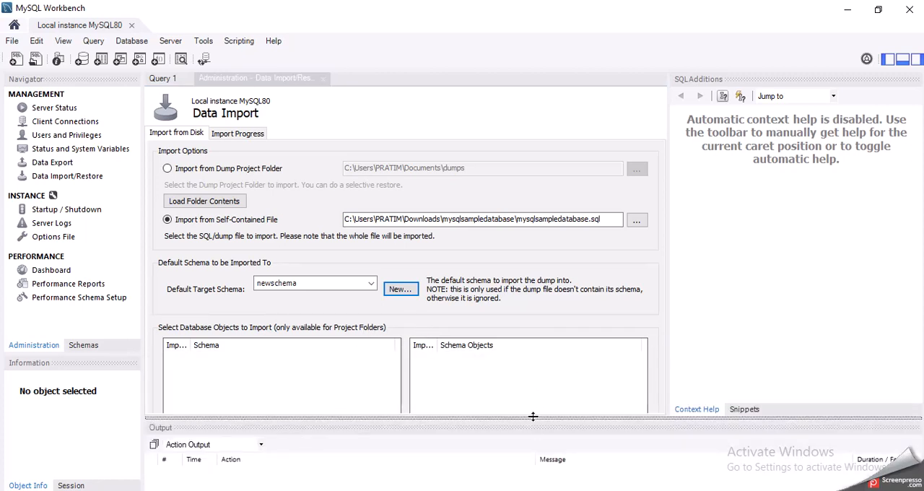
{"action": "left_click_drag", "start_coordinate": [533, 417], "coordinate": [533, 476]}
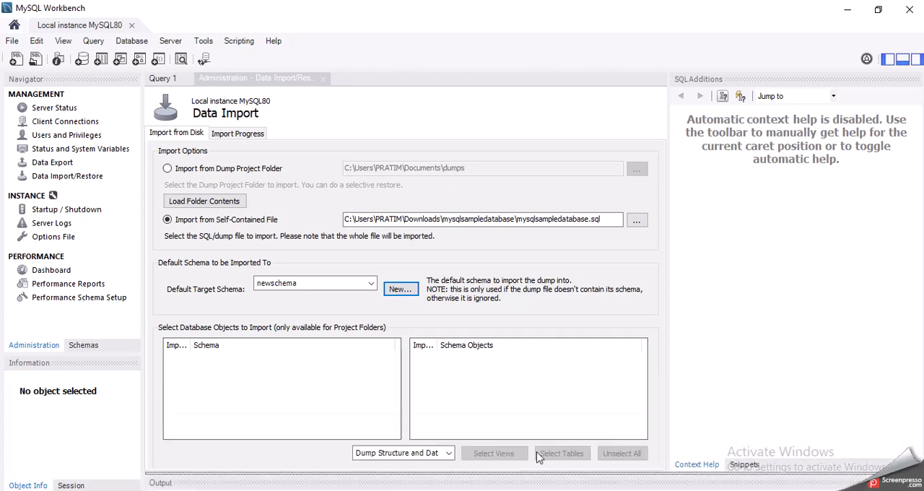
{"action": "left_click", "coordinate": [402, 453]}
{"action": "left_click", "coordinate": [403, 466]}
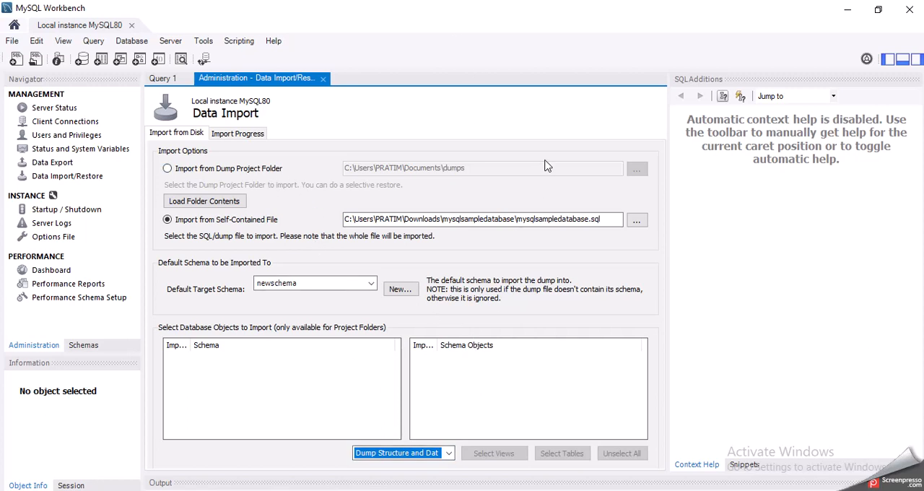
Widen the Data Import form against the SQL Additions area and enlarge the output area again
{"action": "left_click", "coordinate": [588, 160]}
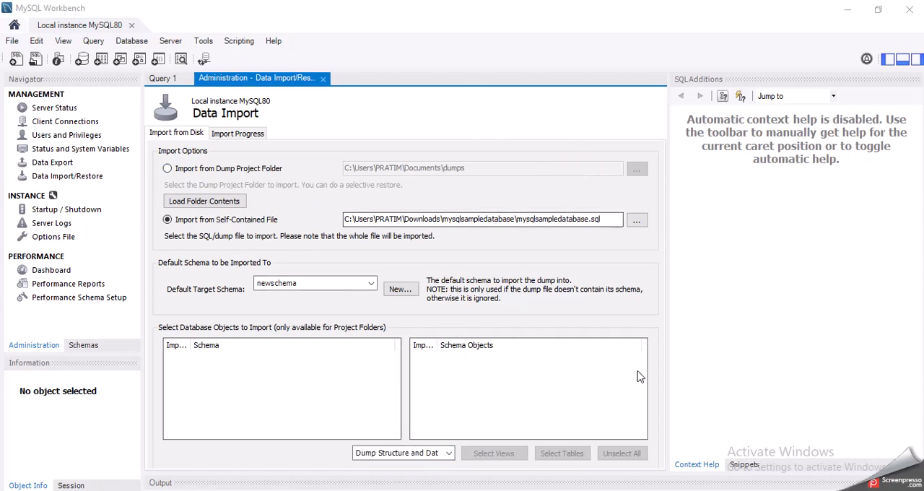
{"action": "left_click_drag", "start_coordinate": [669, 418], "coordinate": [730, 426]}
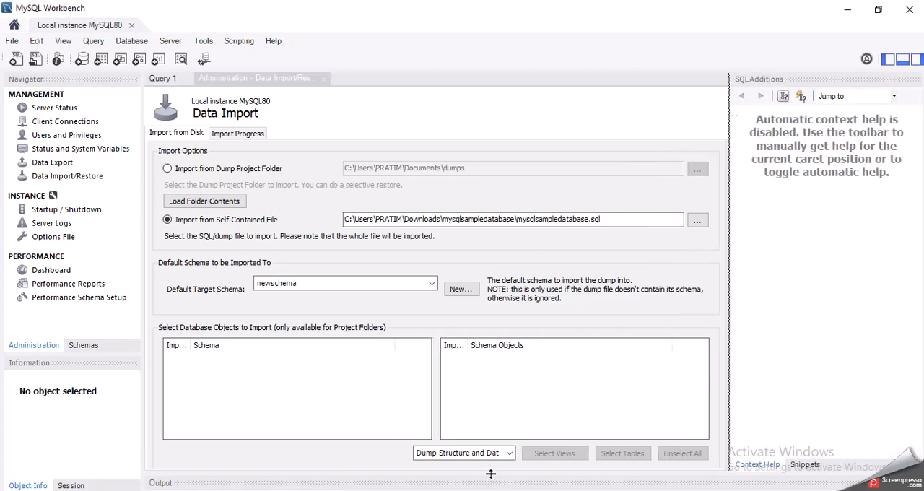
{"action": "left_click_drag", "start_coordinate": [491, 475], "coordinate": [495, 424]}
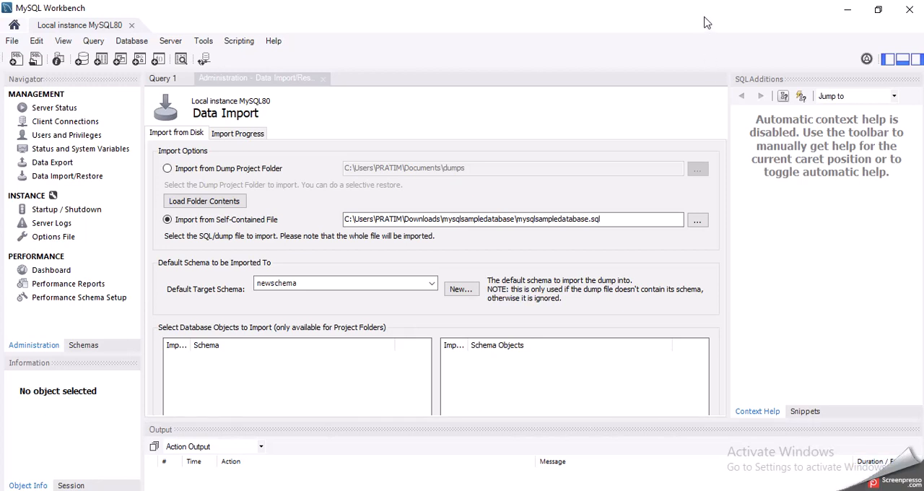
Try a smaller MySQL Workbench window to reach the rest of the Data Import form, and maximize it again
{"action": "left_click_drag", "start_coordinate": [652, 6], "coordinate": [561, 23]}
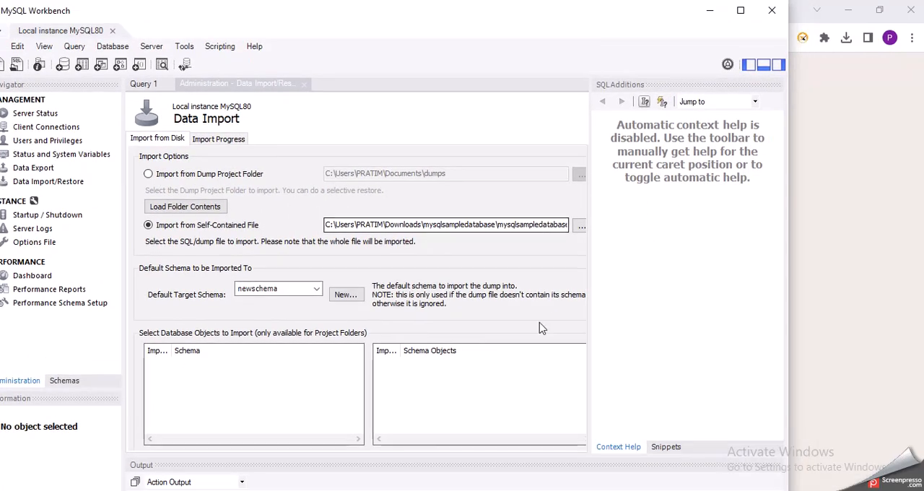
{"action": "left_click_drag", "start_coordinate": [790, 471], "coordinate": [739, 471]}
{"action": "left_click_drag", "start_coordinate": [415, 15], "coordinate": [433, 6]}
{"action": "double_click", "coordinate": [490, 5]}
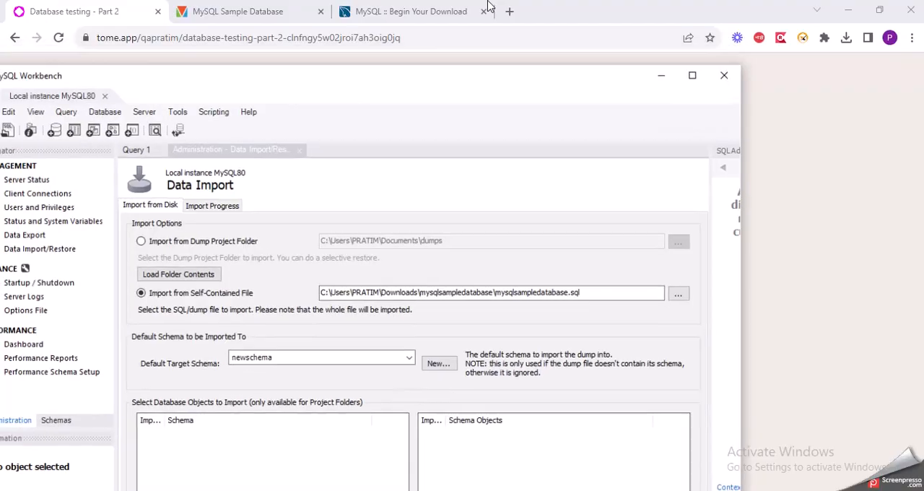
{"action": "left_click_drag", "start_coordinate": [642, 469], "coordinate": [643, 479]}
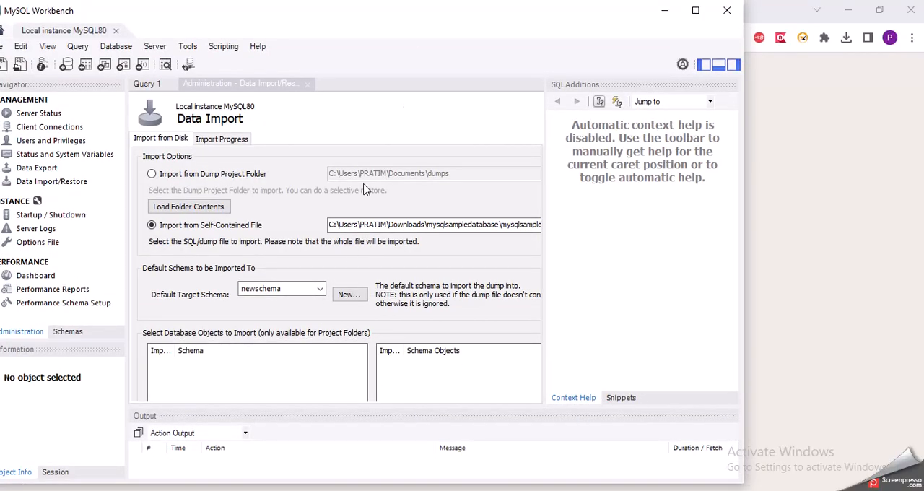
{"action": "double_click", "coordinate": [422, 13]}
{"action": "left_click", "coordinate": [399, 144]}
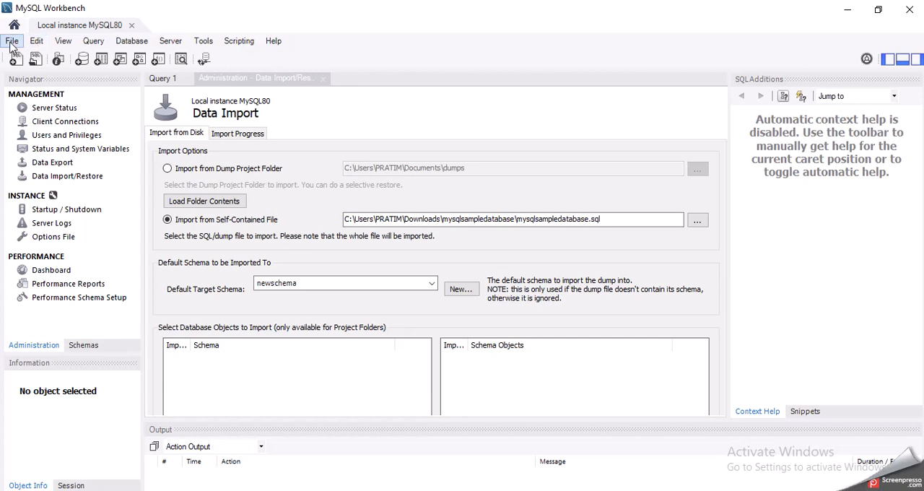
{"action": "left_click", "coordinate": [7, 45]}
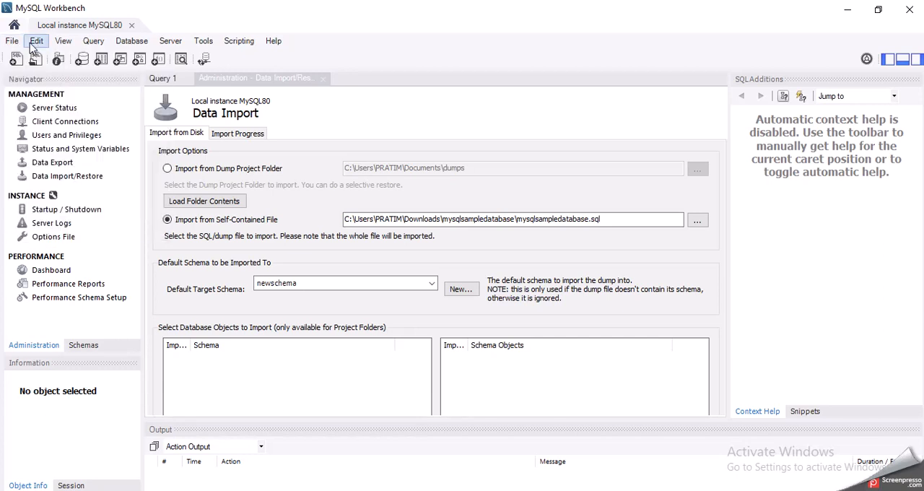
{"action": "left_click", "coordinate": [33, 43]}
{"action": "mouse_move", "coordinate": [64, 50]}
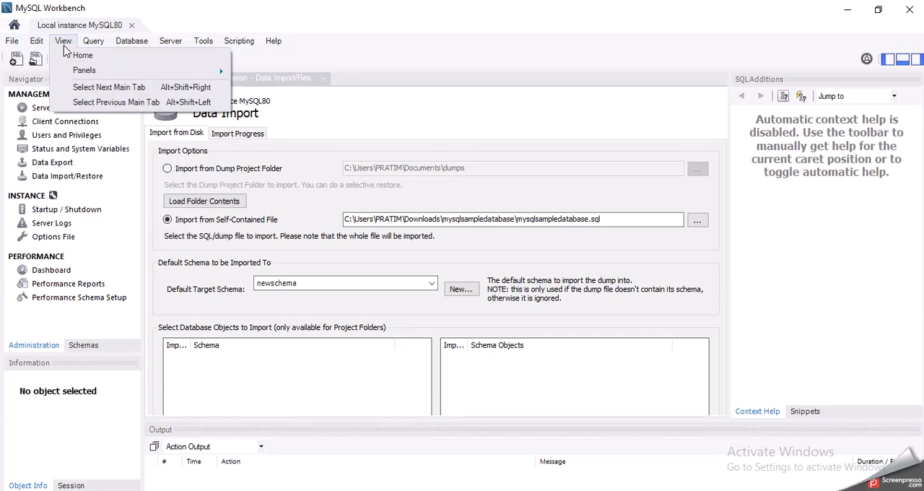
{"action": "mouse_move", "coordinate": [99, 51]}
{"action": "mouse_move", "coordinate": [142, 50]}
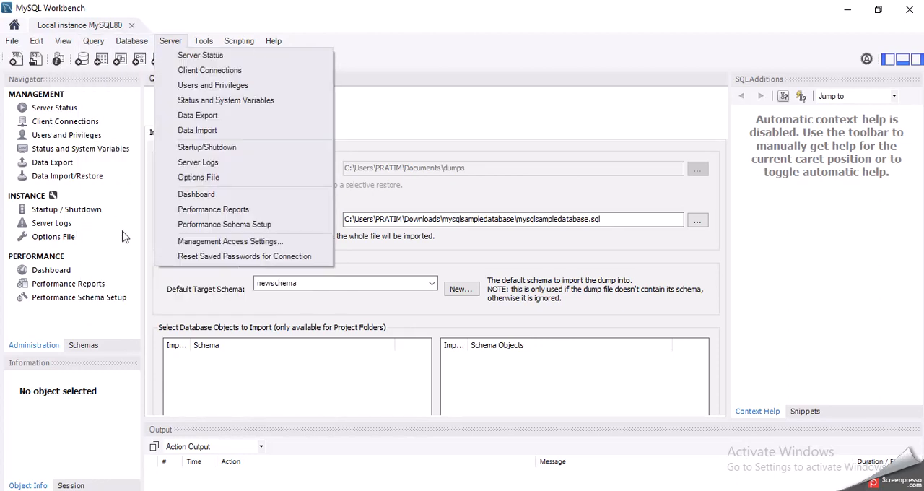
{"action": "left_click", "coordinate": [185, 311]}
Start a new schema from the Schemas list and name it desired_world
{"action": "left_click", "coordinate": [90, 346]}
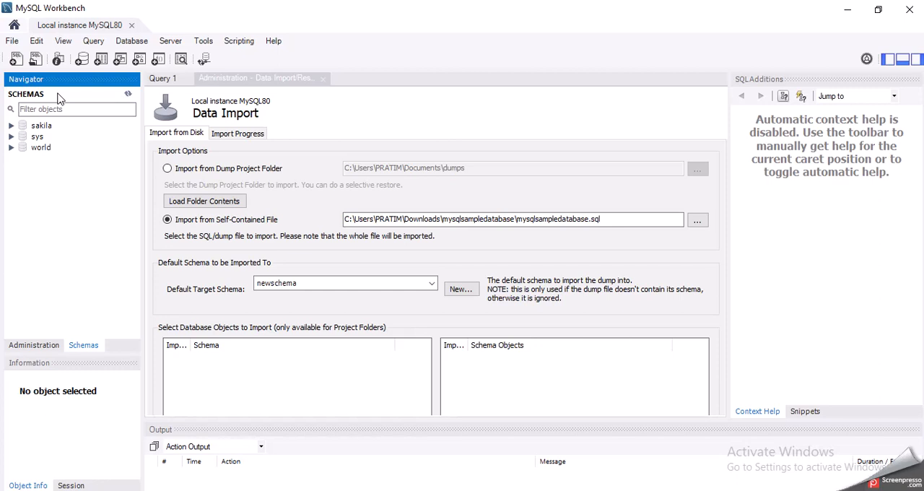
{"action": "right_click", "coordinate": [56, 198]}
{"action": "left_click", "coordinate": [88, 219]}
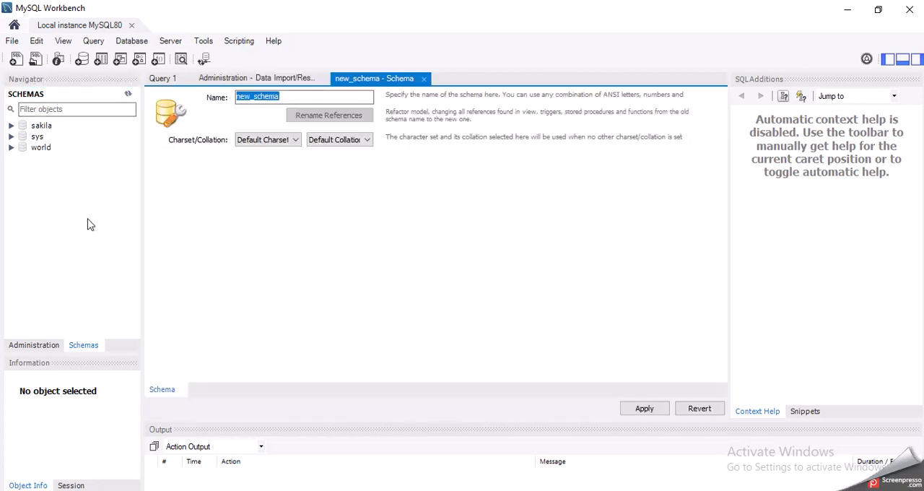
{"action": "left_click", "coordinate": [282, 99]}
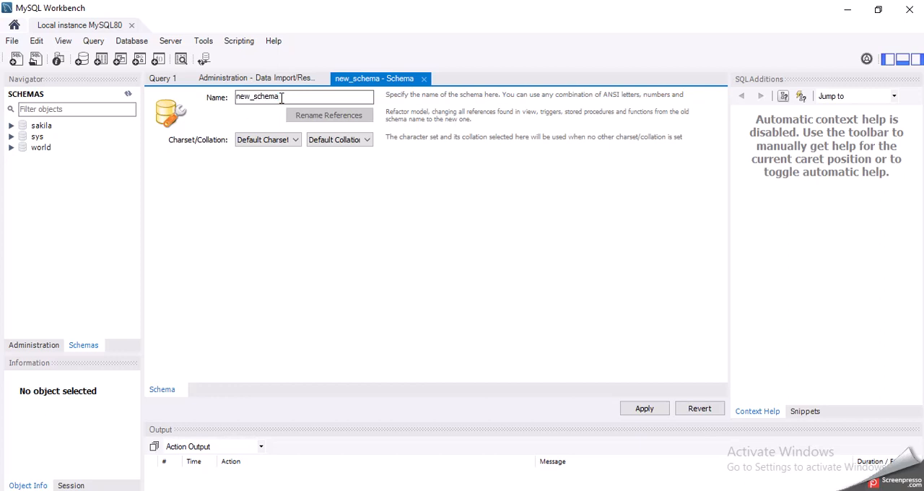
{"action": "key", "text": "BackSpace"}
{"action": "key", "text": "BackSpace"}
{"action": "key", "text": "BackSpace"}
{"action": "key", "text": "BackSpace"}
{"action": "key", "text": "BackSpace"}
{"action": "key", "text": "BackSpace"}
{"action": "key", "text": "BackSpace"}
{"action": "key", "text": "BackSpace"}
{"action": "key", "text": "BackSpace"}
{"action": "key", "text": "BackSpace"}
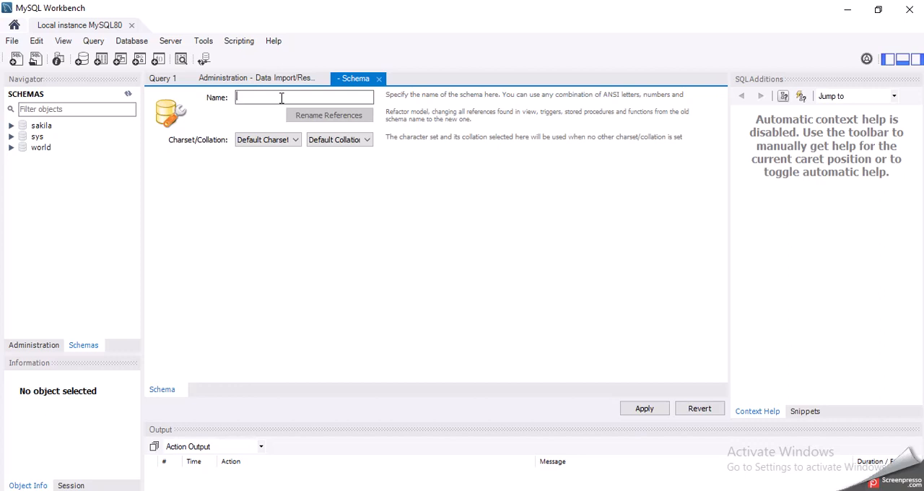
{"action": "type", "text": "desi"}
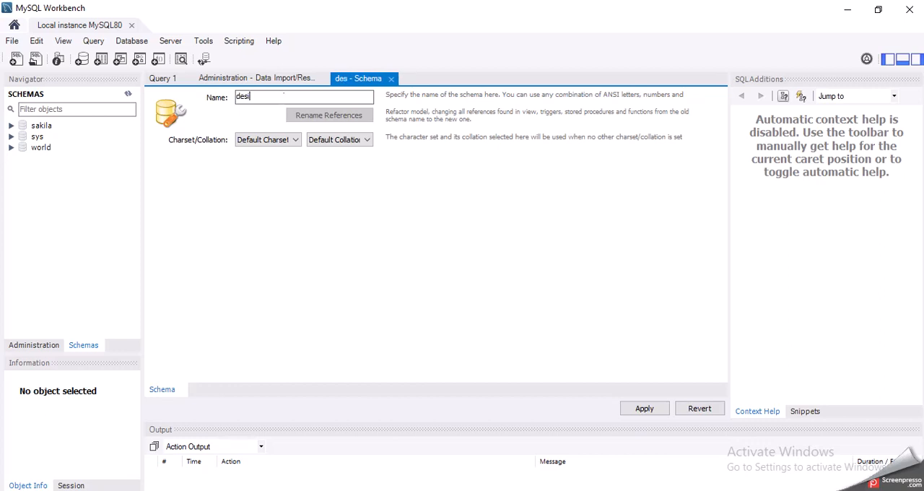
{"action": "type", "text": "redwor"}
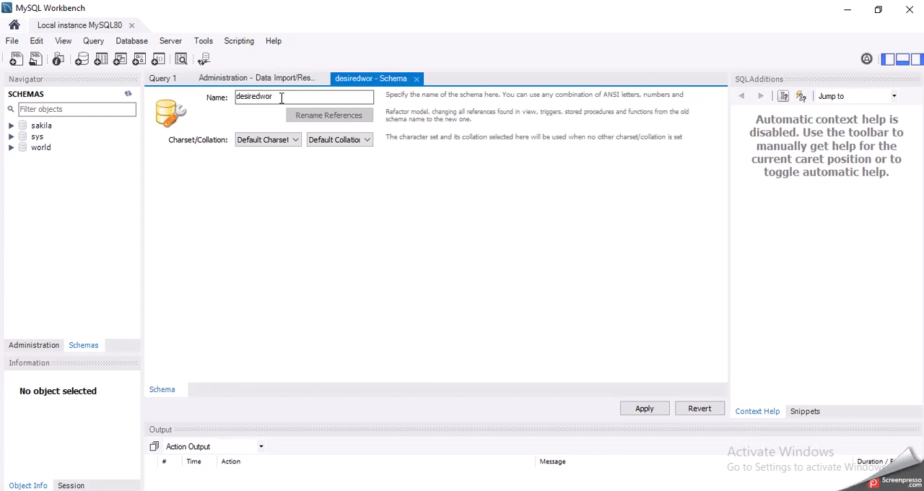
{"action": "type", "text": "ld"}
{"action": "type", "text": "_"}
Apply the CREATE SCHEMA script for desired_world with the default algorithm and lock type, and finish the wizard
{"action": "left_click", "coordinate": [643, 409]}
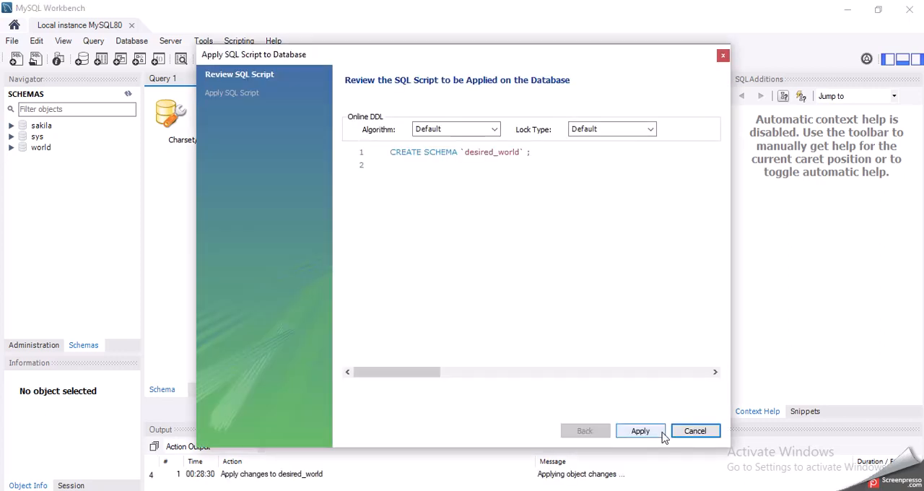
{"action": "left_click", "coordinate": [640, 431]}
{"action": "left_click", "coordinate": [641, 431]}
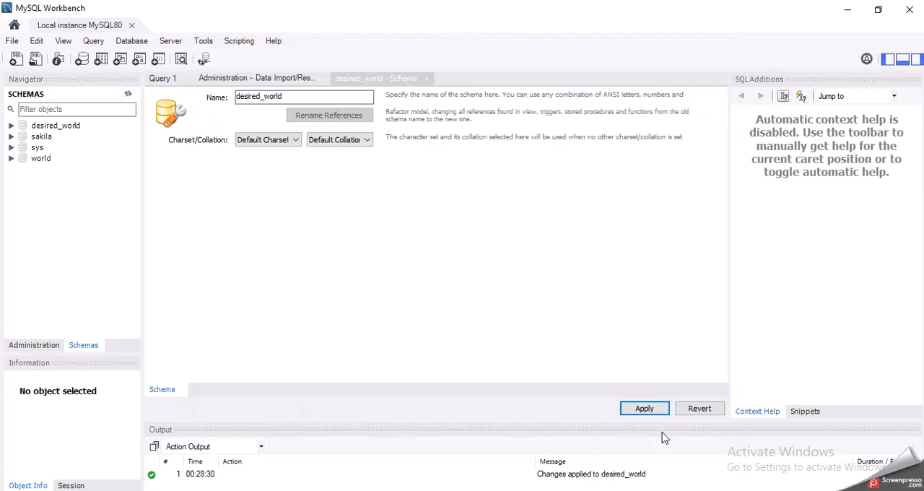
Try to select desired_world as the default target schema in the already open Data Import form
{"action": "right_click", "coordinate": [67, 197]}
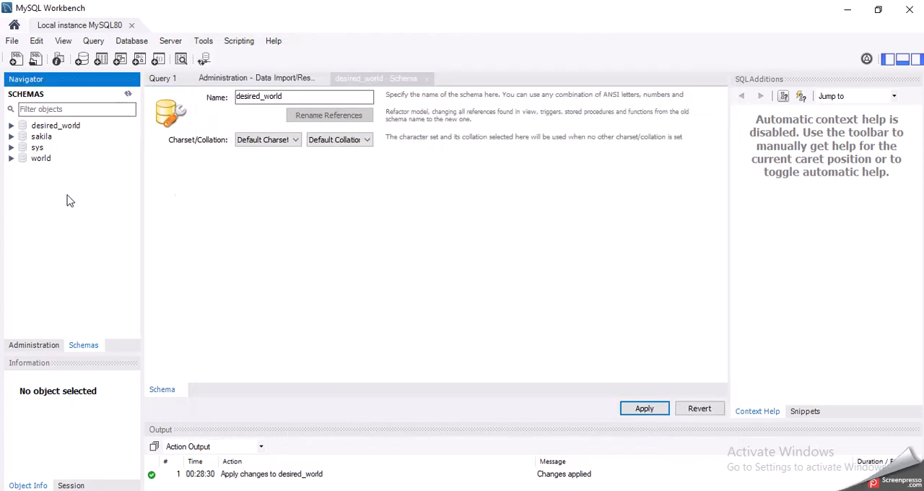
{"action": "left_click", "coordinate": [23, 240]}
{"action": "left_click", "coordinate": [177, 42]}
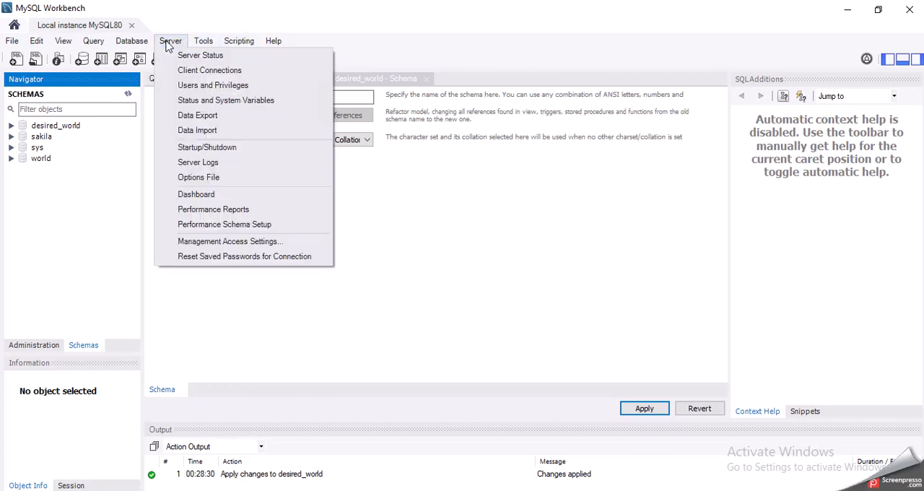
{"action": "left_click", "coordinate": [207, 129]}
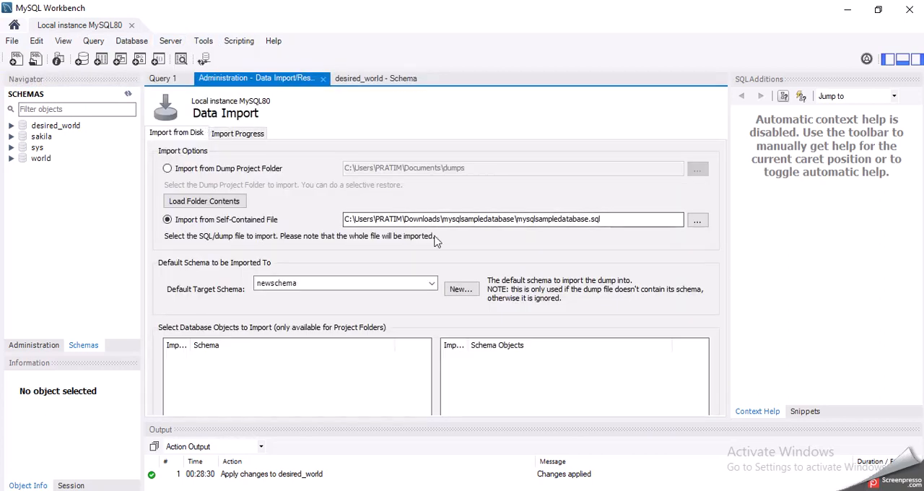
{"action": "left_click", "coordinate": [431, 284]}
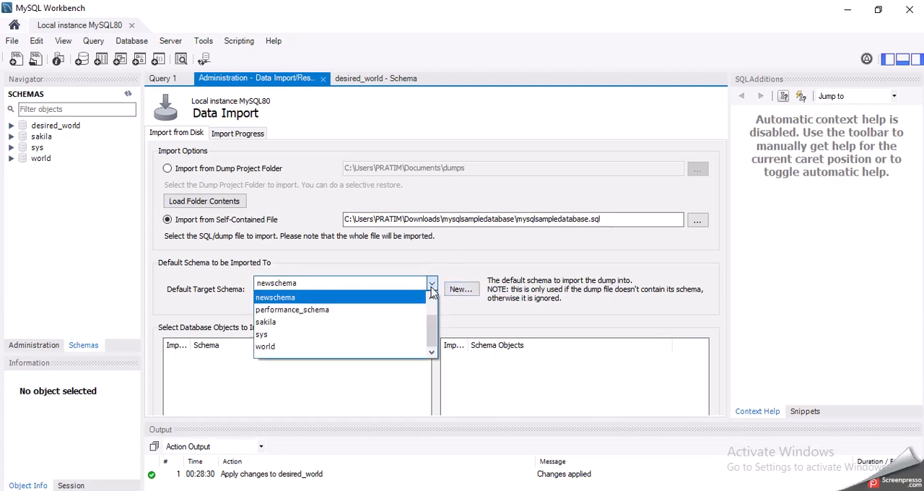
{"action": "left_click", "coordinate": [369, 296]}
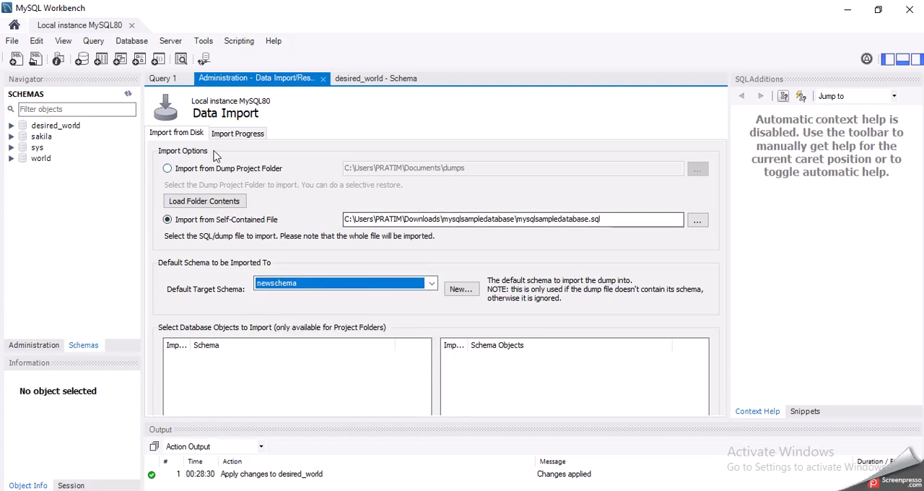
{"action": "left_click", "coordinate": [231, 134]}
{"action": "left_click", "coordinate": [197, 136]}
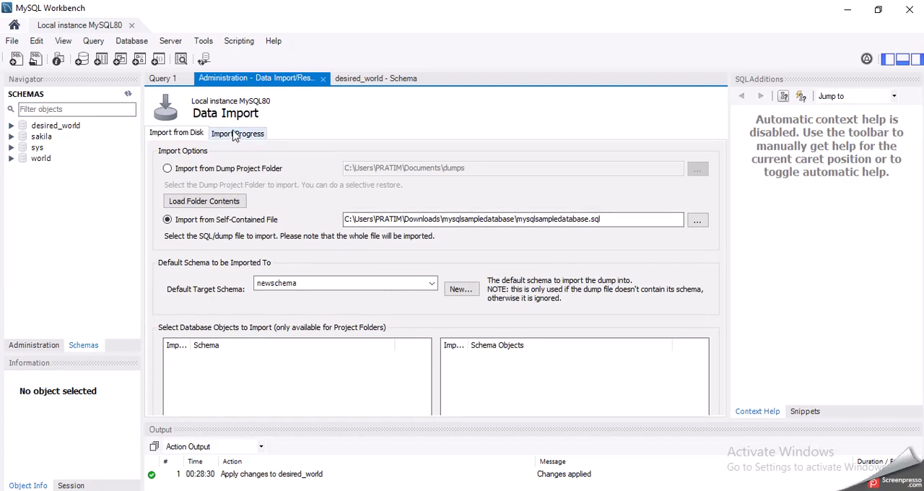
{"action": "left_click", "coordinate": [363, 288]}
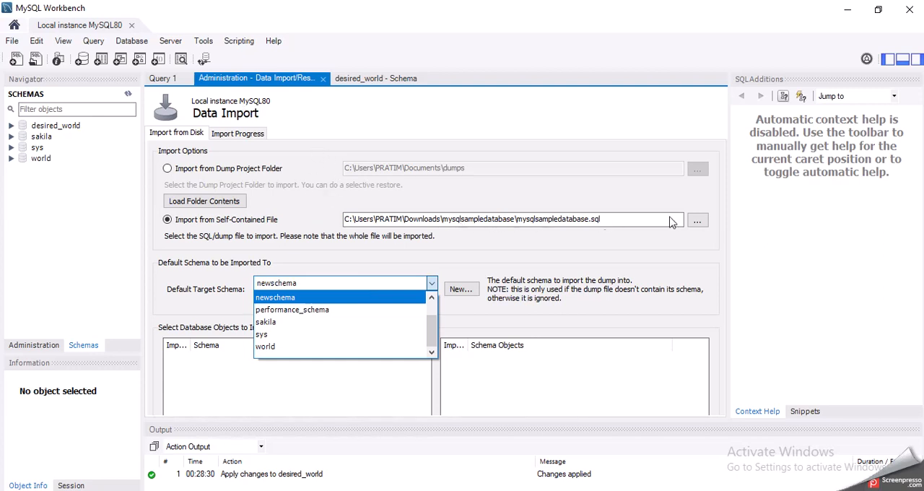
{"action": "left_click", "coordinate": [407, 253]}
{"action": "left_click", "coordinate": [461, 289]}
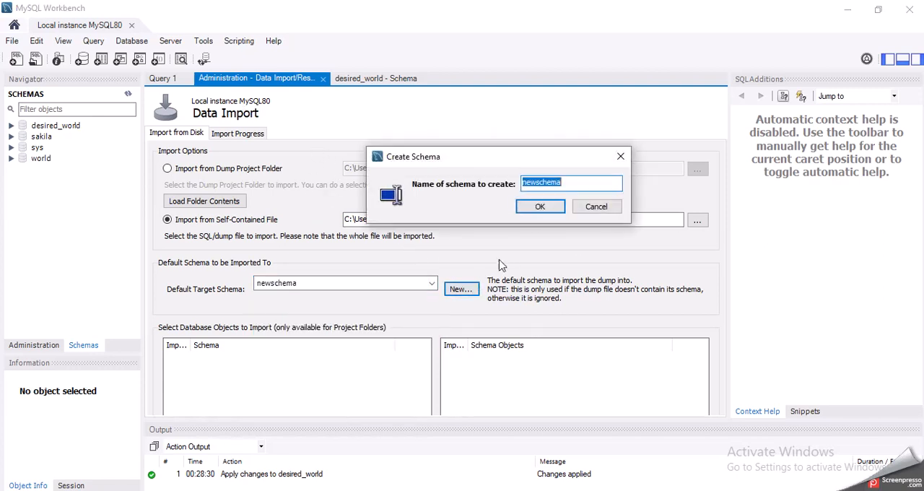
{"action": "left_click", "coordinate": [590, 208]}
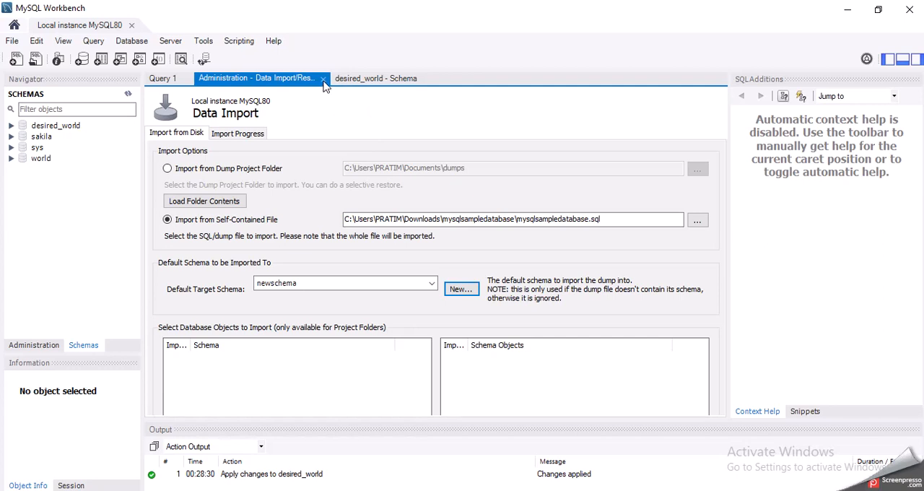
Close and reopen Data Import, and choose the self-contained file mysqlsampledatabase.sql as the import source
{"action": "left_click", "coordinate": [324, 78]}
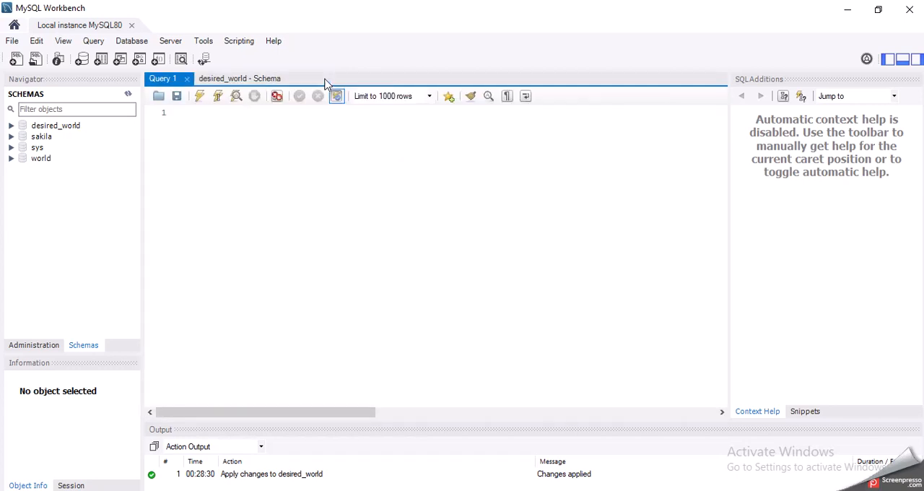
{"action": "left_click", "coordinate": [171, 41]}
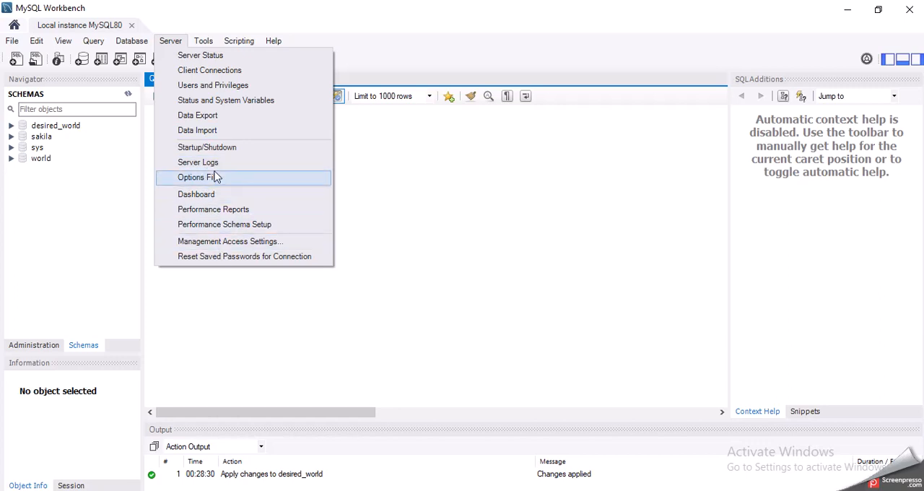
{"action": "left_click", "coordinate": [216, 132]}
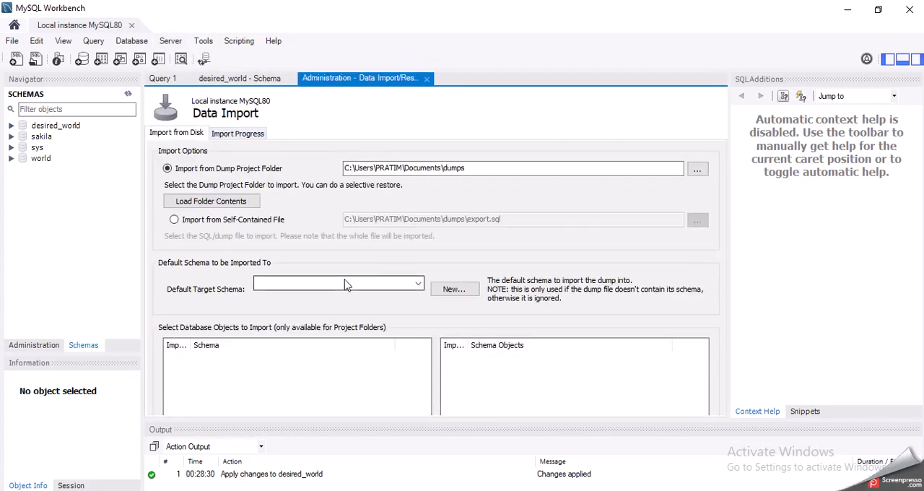
{"action": "left_click", "coordinate": [201, 220]}
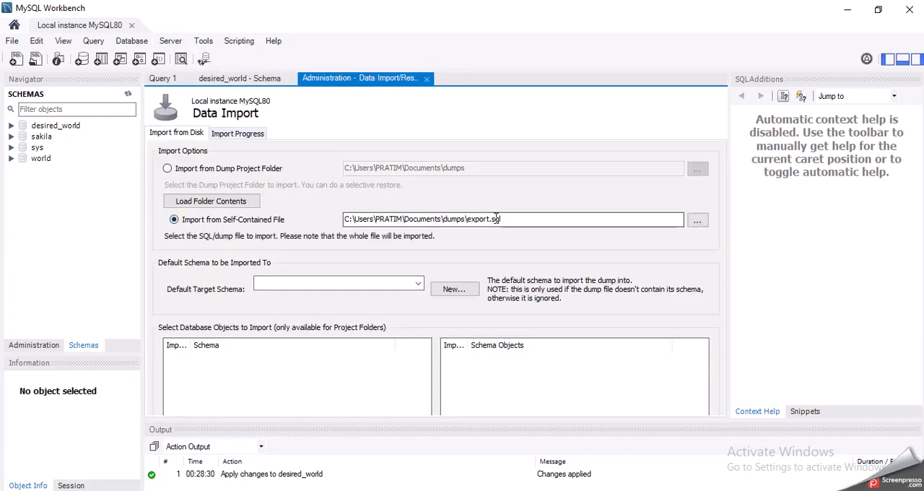
{"action": "left_click", "coordinate": [697, 220]}
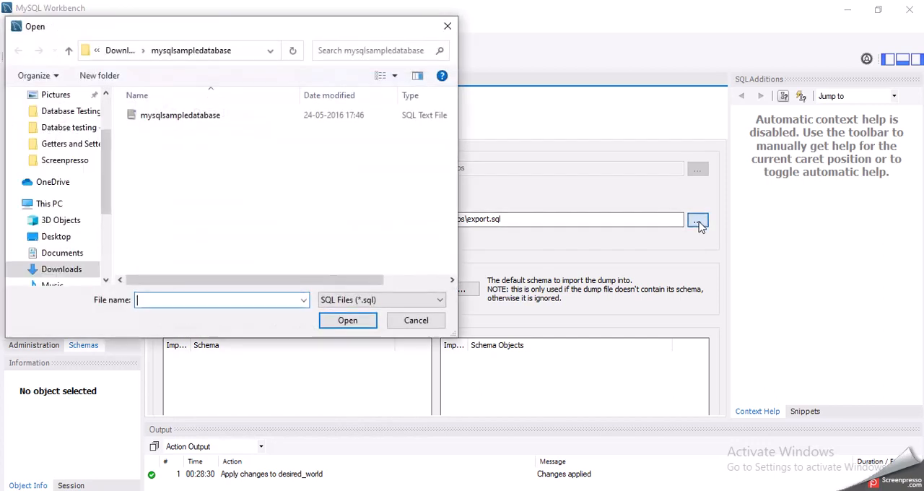
{"action": "double_click", "coordinate": [238, 123]}
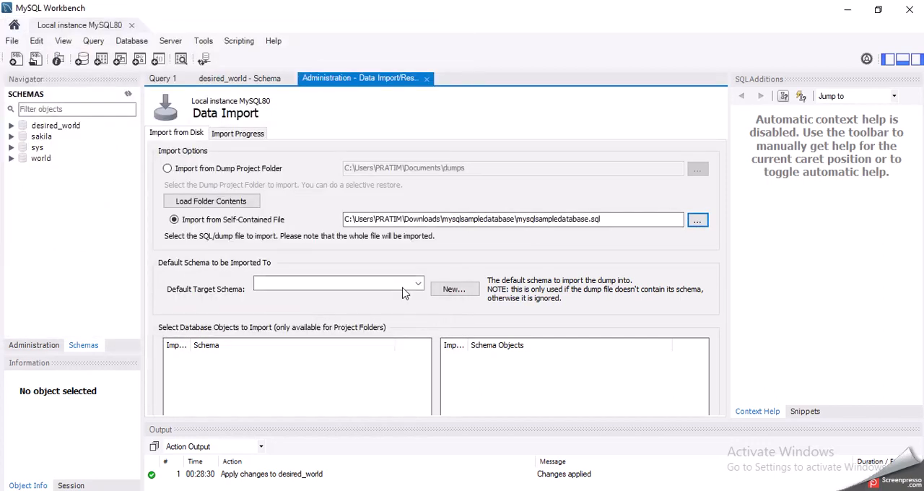
Set the default target schema to desired_world, run the import and review its settings and progress log
{"action": "left_click", "coordinate": [408, 288]}
{"action": "left_click", "coordinate": [283, 310]}
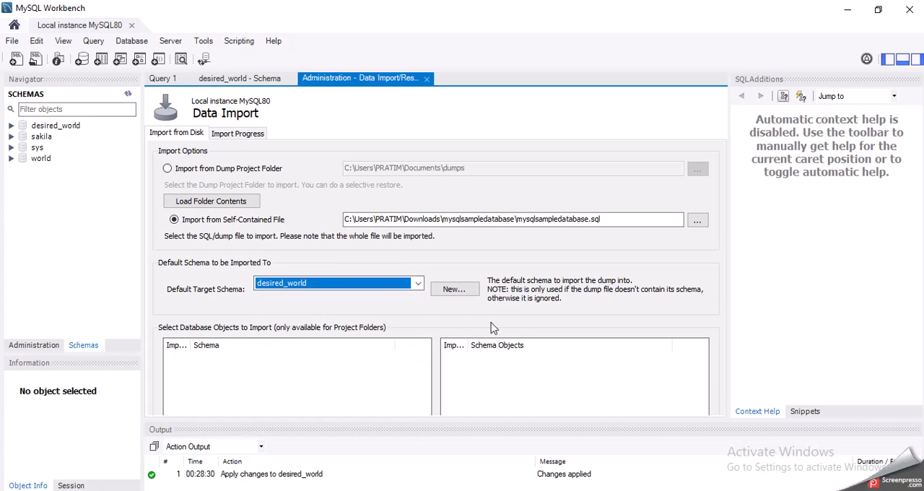
{"action": "left_click", "coordinate": [253, 135]}
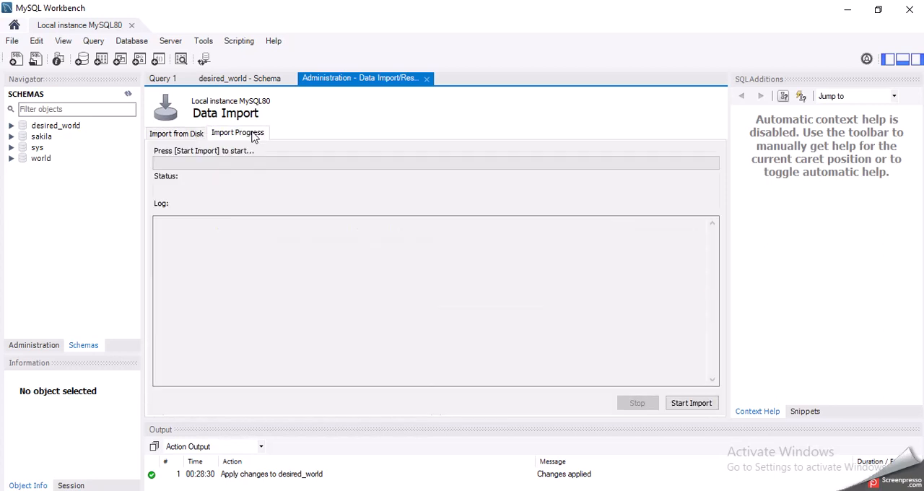
{"action": "left_click", "coordinate": [683, 403]}
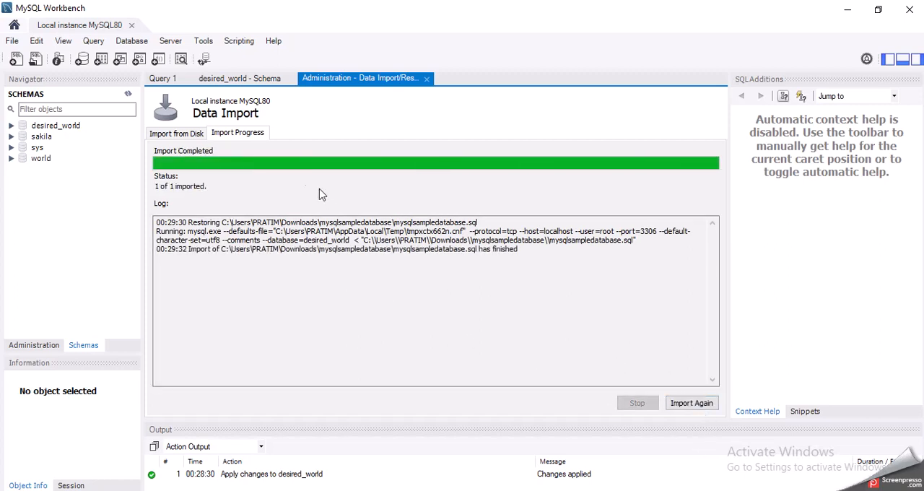
{"action": "left_click", "coordinate": [200, 136]}
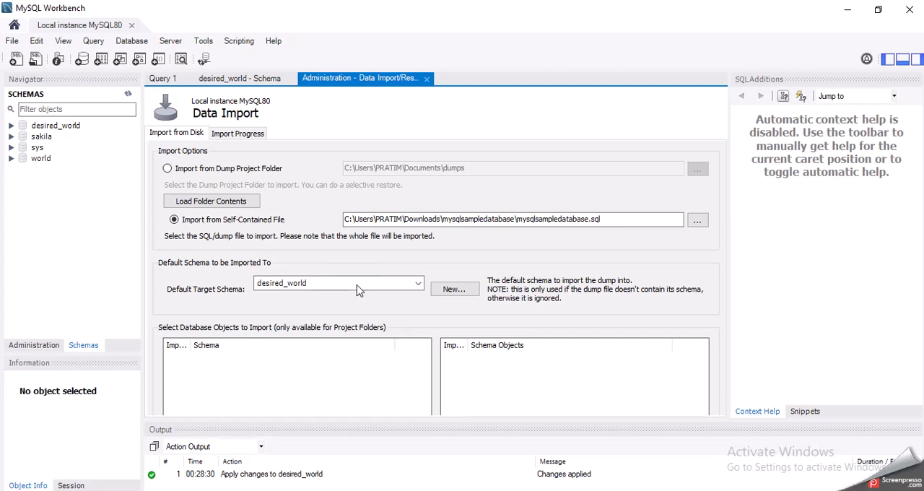
{"action": "left_click", "coordinate": [240, 135]}
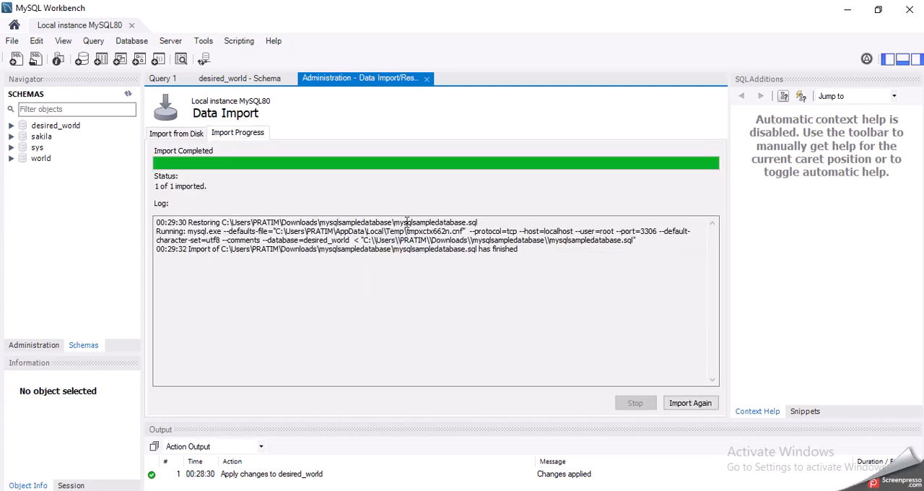
Refresh the schemas list so that it includes the imported database
{"action": "right_click", "coordinate": [66, 187]}
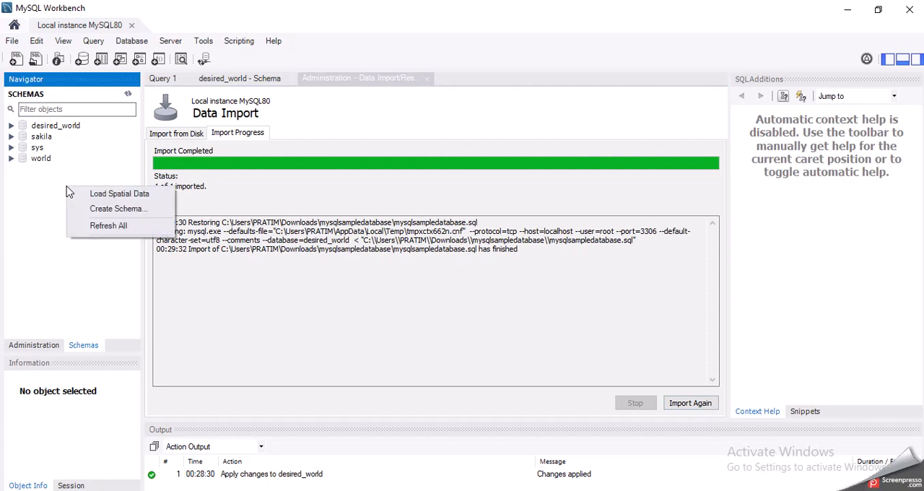
{"action": "left_click", "coordinate": [129, 94]}
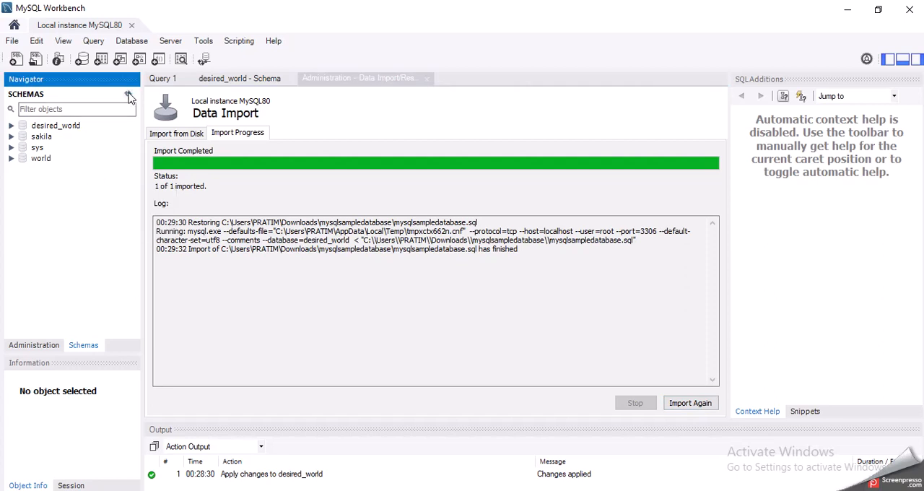
{"action": "left_click", "coordinate": [129, 95]}
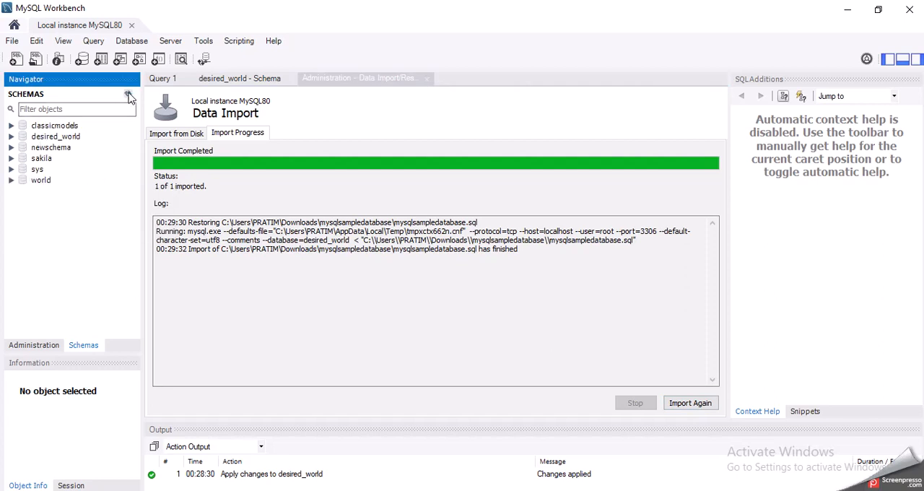
Examine the object folders of the classicmodels and desired_world schemas, and collapse both again
{"action": "left_click", "coordinate": [9, 128]}
{"action": "left_click", "coordinate": [10, 126]}
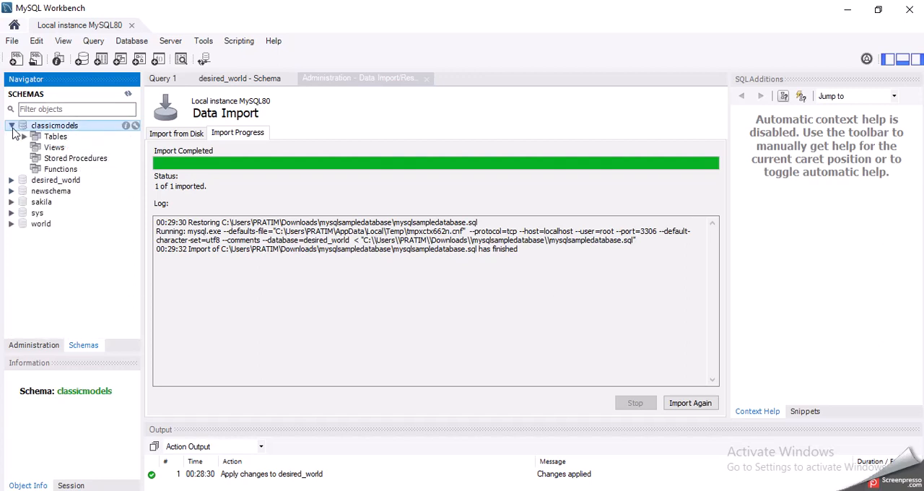
{"action": "left_click", "coordinate": [10, 126]}
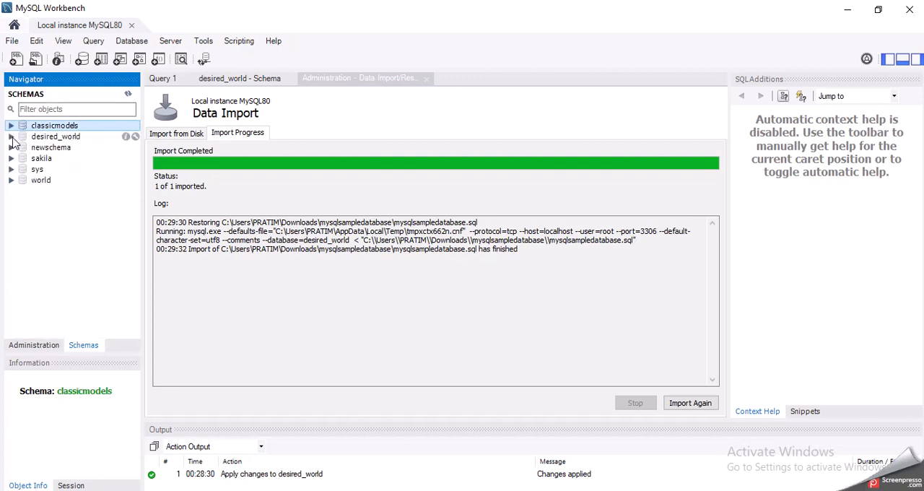
{"action": "left_click", "coordinate": [10, 137]}
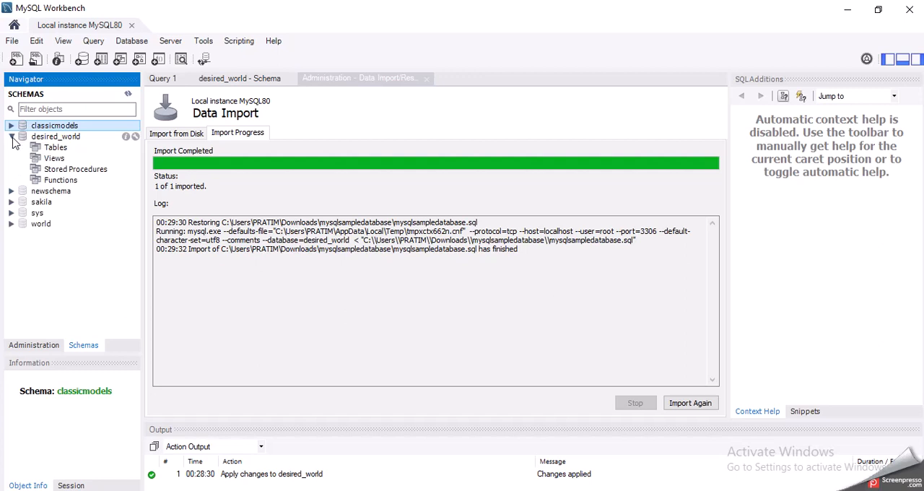
{"action": "left_click", "coordinate": [12, 137]}
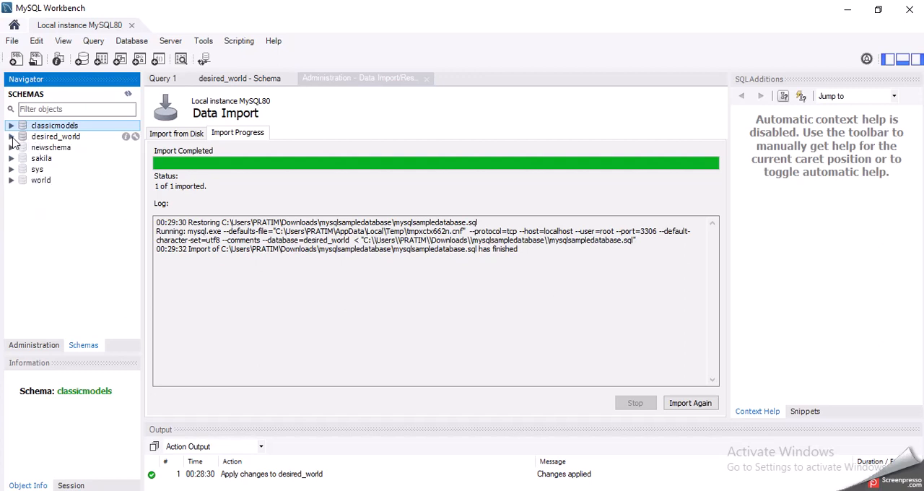
Bring up the Query 1 editor, switch to the browser notes and copy the statement "create database dummydata;"
{"action": "left_click", "coordinate": [177, 134]}
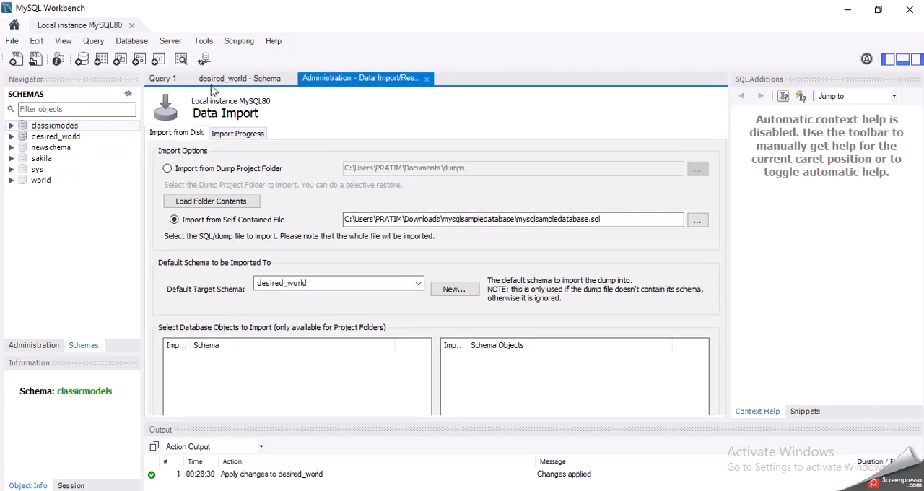
{"action": "left_click", "coordinate": [162, 79]}
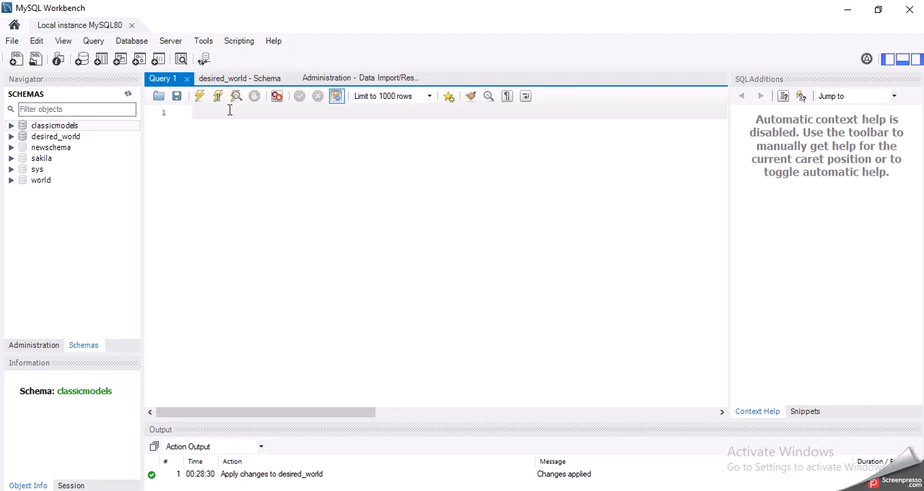
{"action": "left_click", "coordinate": [347, 490]}
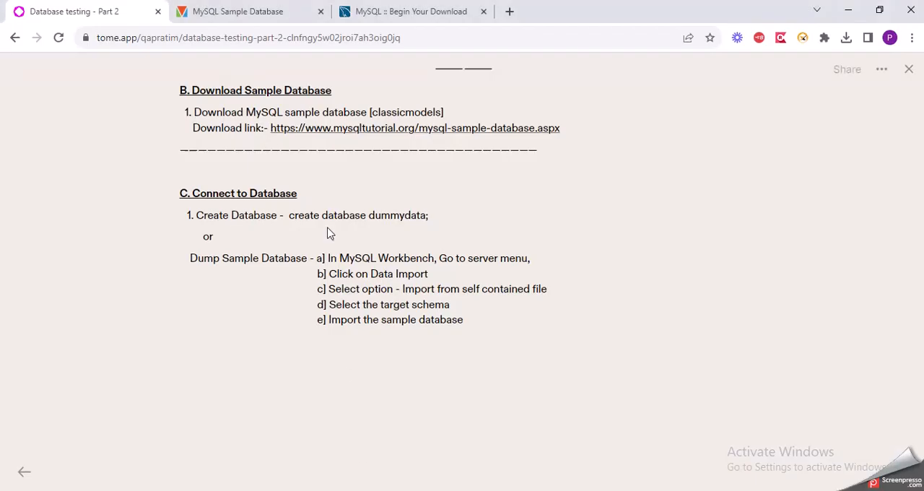
{"action": "left_click", "coordinate": [290, 215]}
{"action": "left_click_drag", "start_coordinate": [290, 215], "coordinate": [433, 221]}
{"action": "key", "text": "ctrl+c"}
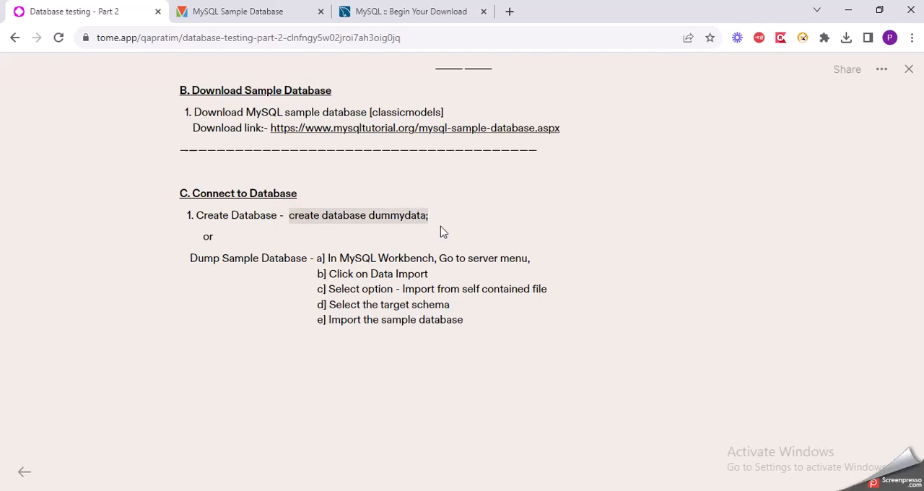
{"action": "left_click", "coordinate": [403, 216]}
Back in MySQL Workbench, paste "create database dummydata;" into Query 1, execute it and select the statement
{"action": "left_click", "coordinate": [526, 490]}
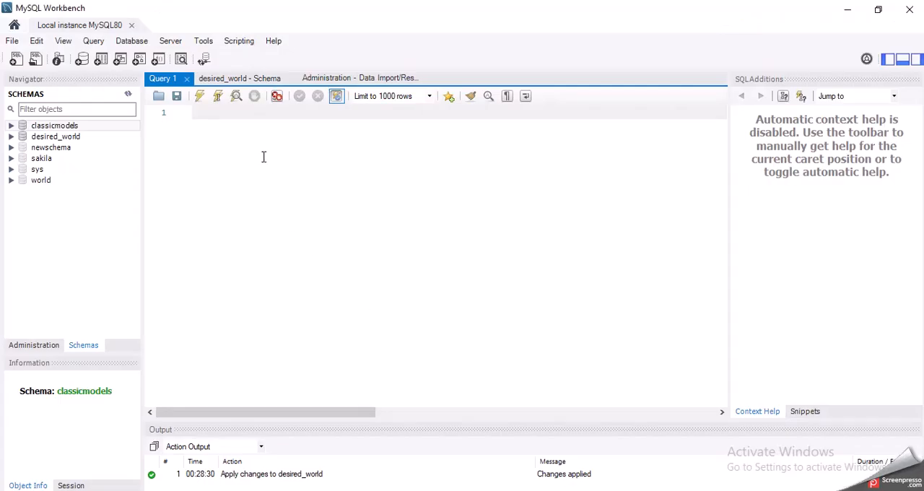
{"action": "key", "text": "ctrl+v"}
{"action": "left_click", "coordinate": [200, 100]}
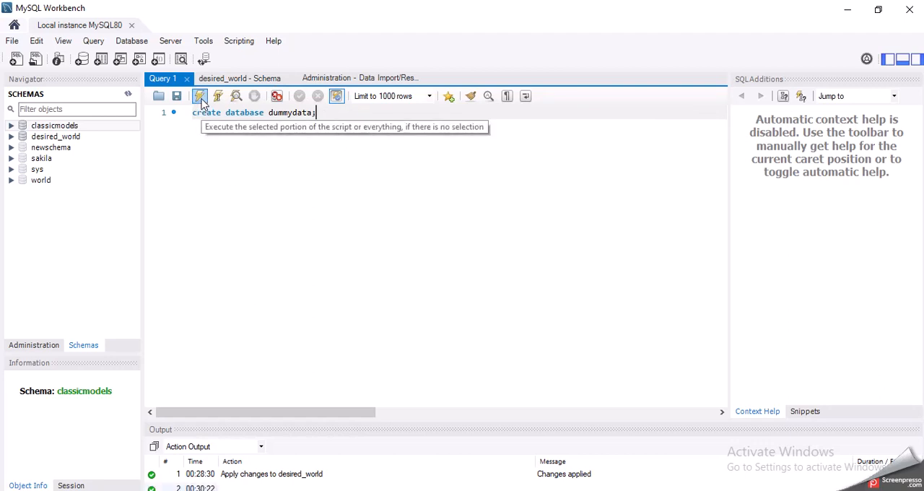
{"action": "triple_click", "coordinate": [212, 114]}
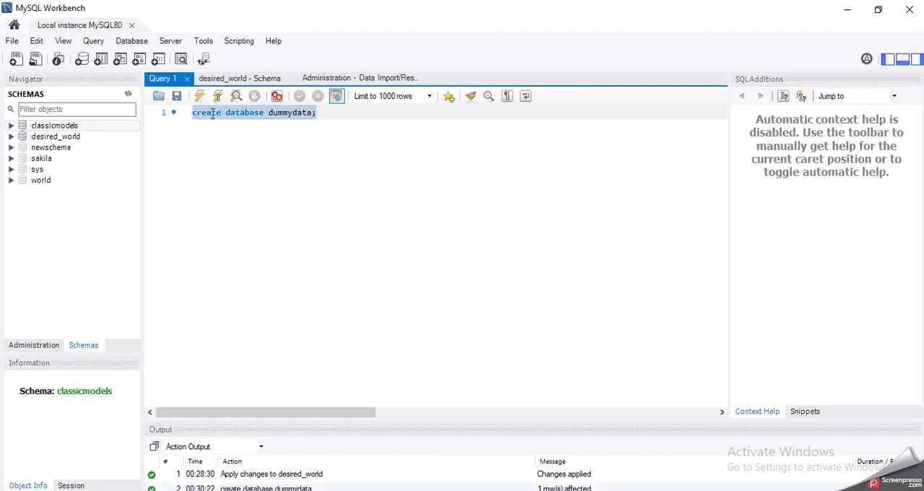
Execute the selected "create database dummydata;" statement again and refresh the schemas list to include the dummydata database
{"action": "left_click", "coordinate": [200, 96]}
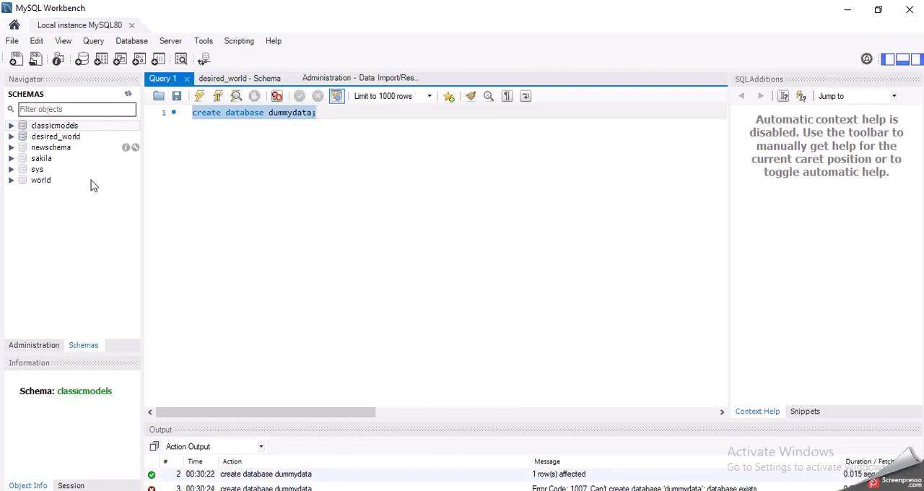
{"action": "right_click", "coordinate": [75, 257]}
{"action": "left_click", "coordinate": [110, 302]}
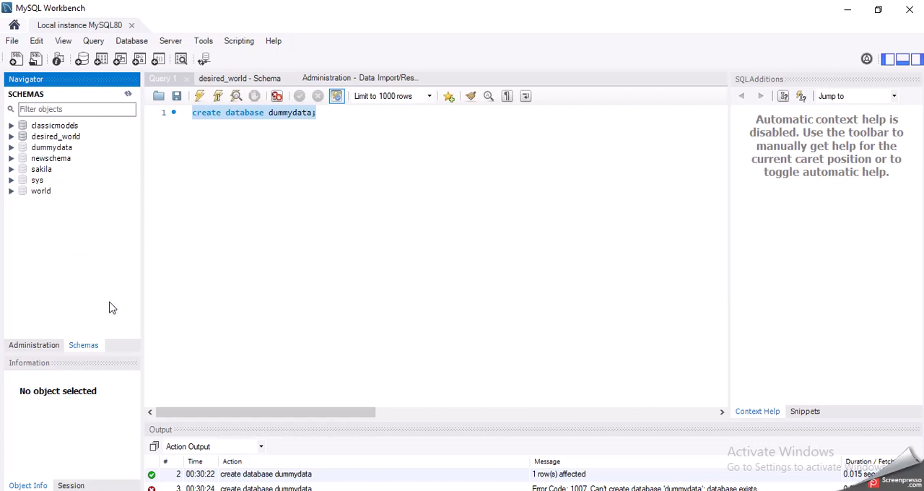
Select the dummydata schema, expand it to examine its object folders, and collapse it again
{"action": "left_click", "coordinate": [39, 148]}
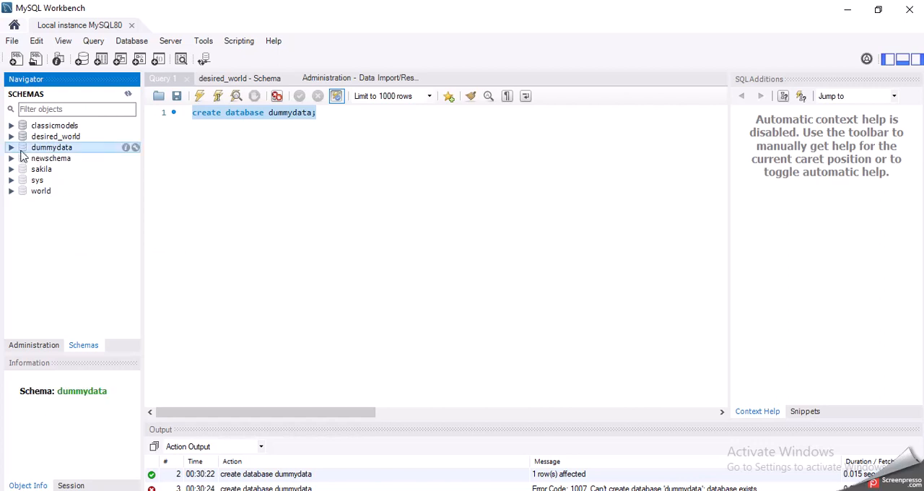
{"action": "left_click", "coordinate": [12, 147]}
{"action": "left_click", "coordinate": [11, 147]}
{"action": "left_click", "coordinate": [171, 42]}
{"action": "left_click", "coordinate": [183, 45]}
{"action": "left_click", "coordinate": [372, 436]}
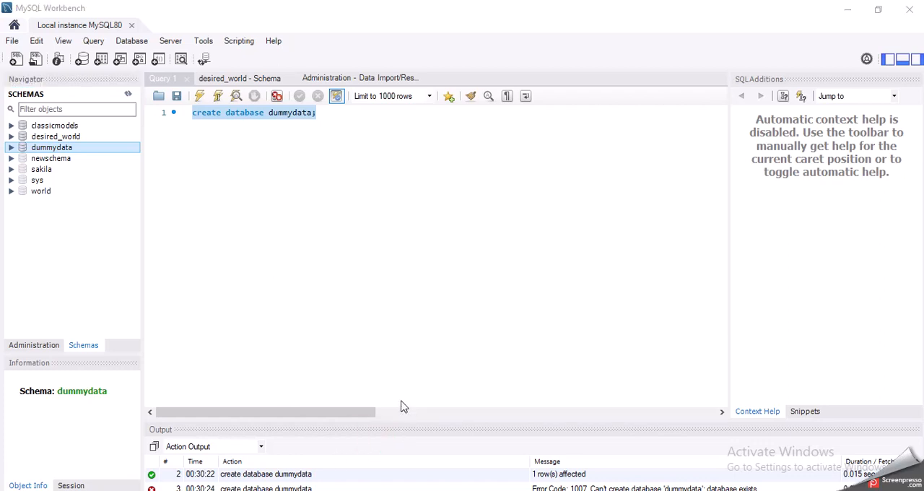